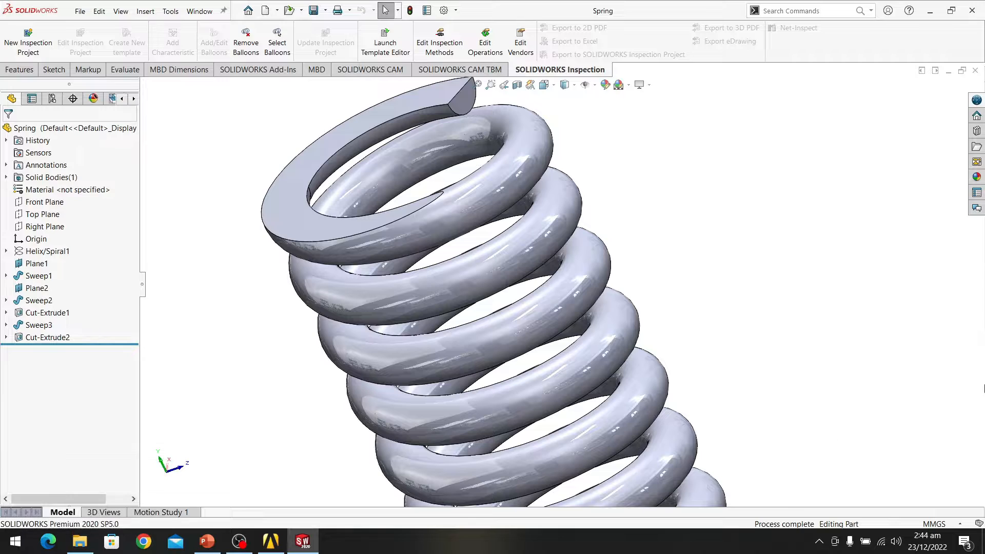
Step: Zoom in and out on the finished helical spring part to inspect it
{"action": "scroll", "coordinate": [699, 202], "scroll_direction": "down", "scroll_amount": 2}
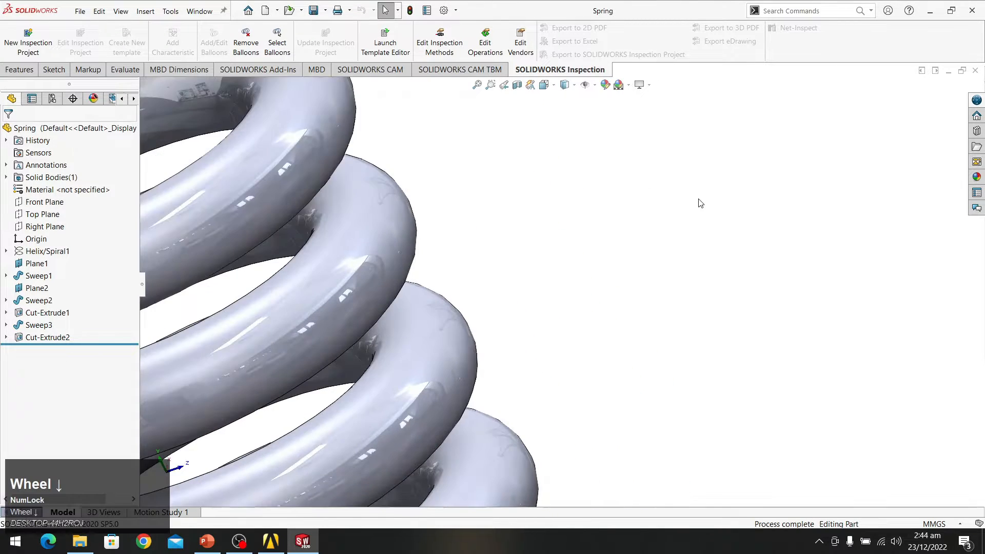
{"action": "scroll", "coordinate": [655, 209], "scroll_direction": "up", "scroll_amount": 2}
Step: Bring Workbench forward and close SOLIDWORKS so only Workbench remains
{"action": "left_click", "coordinate": [281, 536]}
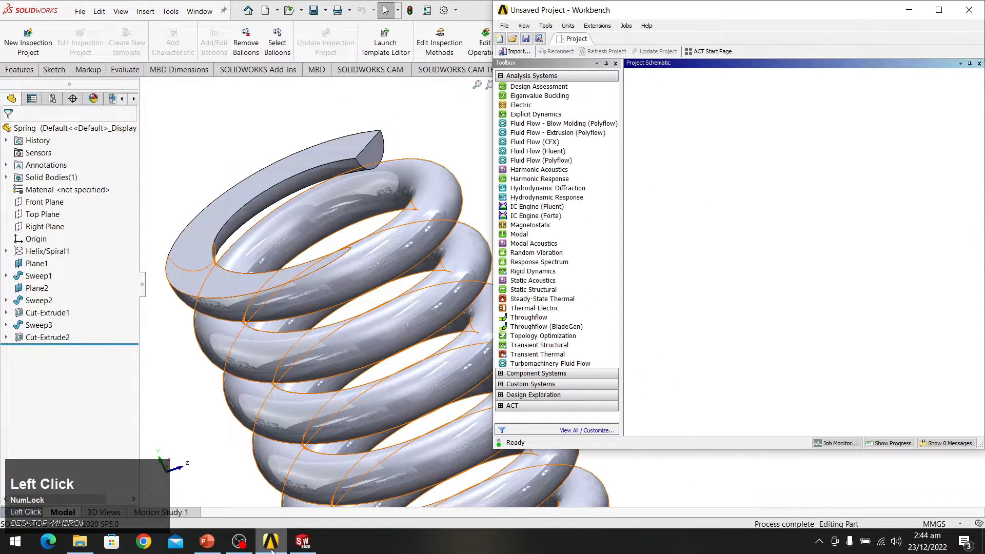
{"action": "left_click_drag", "start_coordinate": [826, 14], "coordinate": [586, 1]}
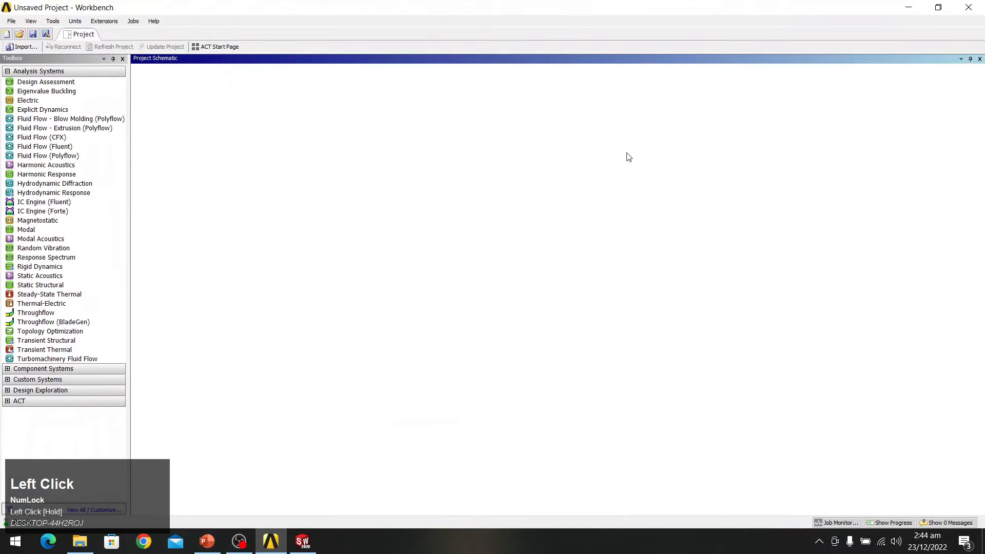
{"action": "left_click", "coordinate": [302, 541]}
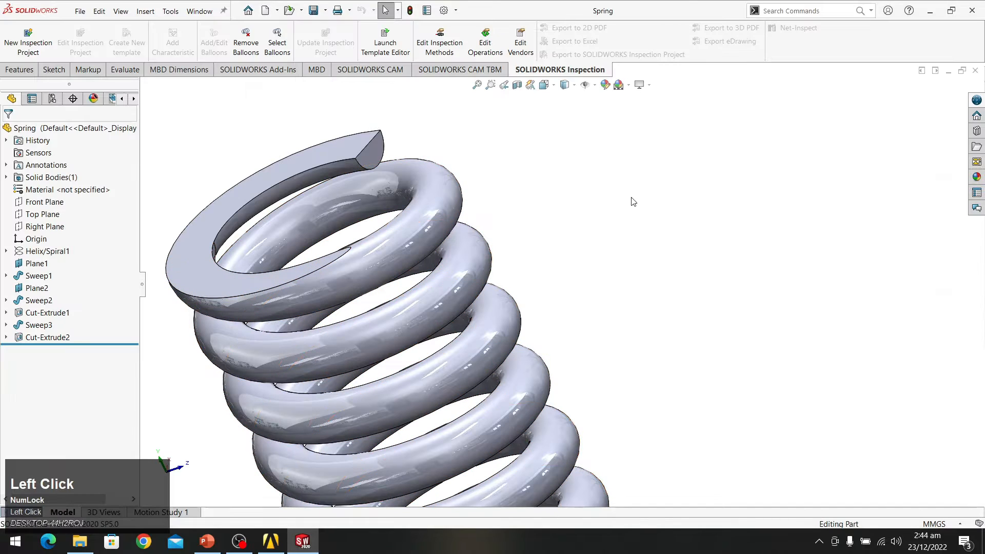
{"action": "left_click", "coordinate": [973, 10]}
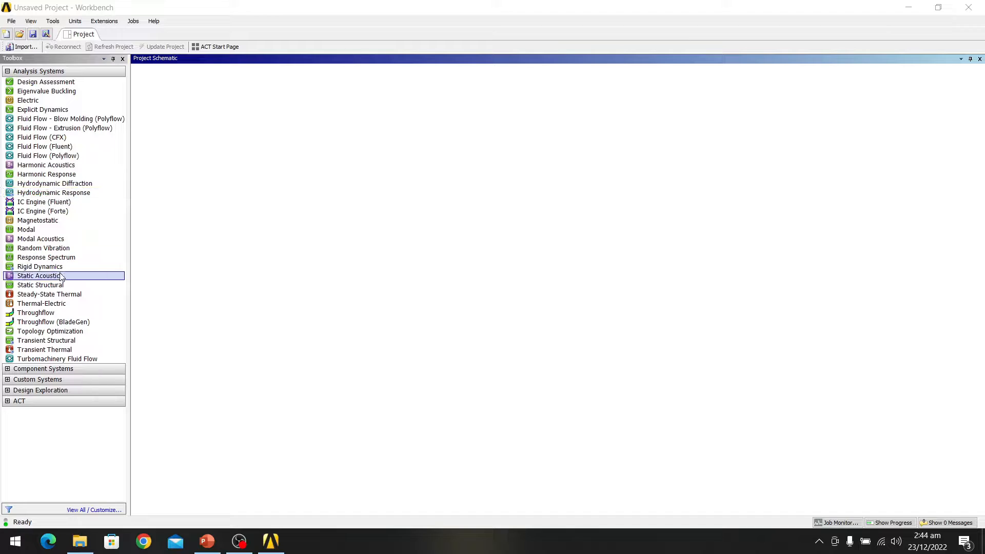
Step: Add a standalone Static Structural system to the Project Schematic with its default name
{"action": "left_click", "coordinate": [53, 293]}
{"action": "left_click_drag", "start_coordinate": [51, 285], "coordinate": [191, 92]}
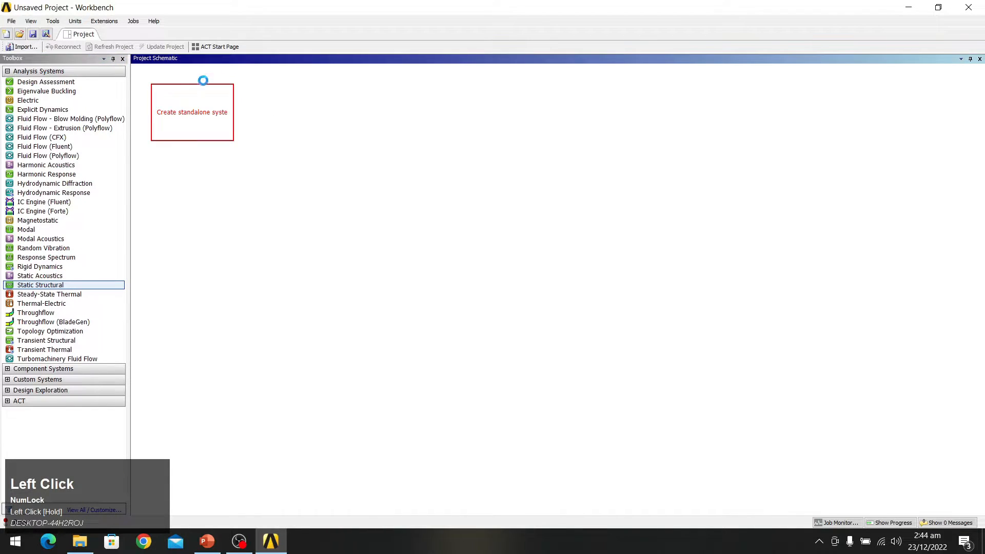
{"action": "left_click", "coordinate": [267, 127]}
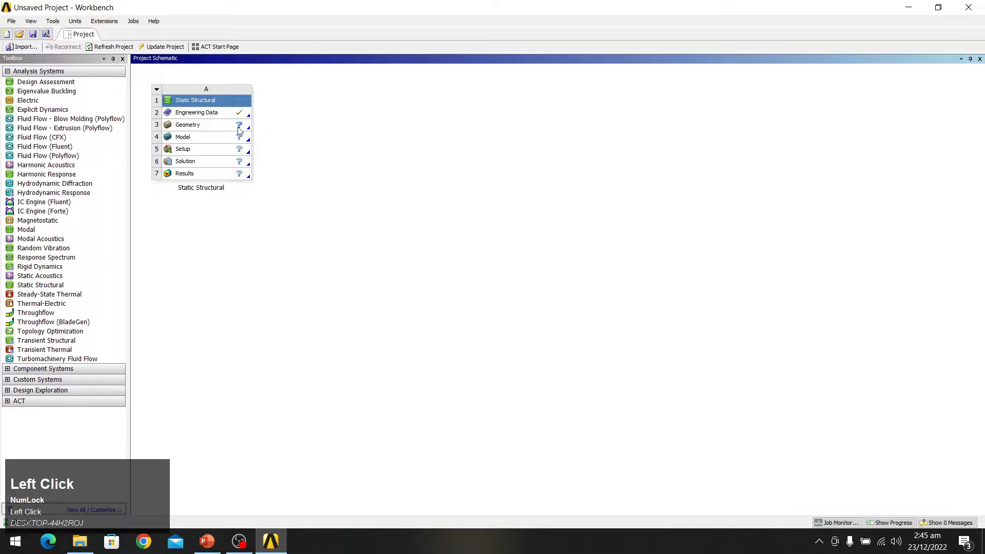
Step: Review Engineering Data showing the default Structural Steel, then return to the project
{"action": "double_click", "coordinate": [207, 115]}
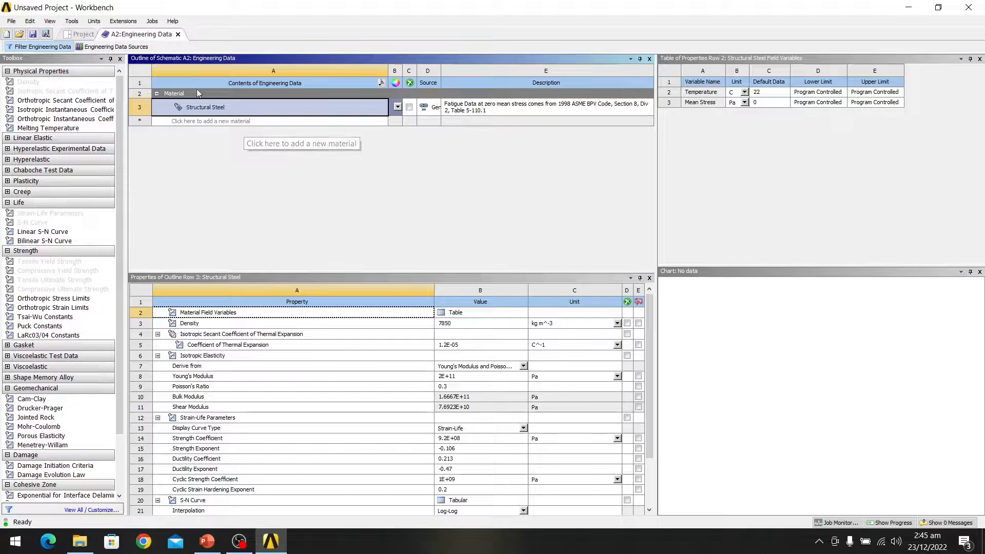
{"action": "left_click", "coordinate": [178, 35]}
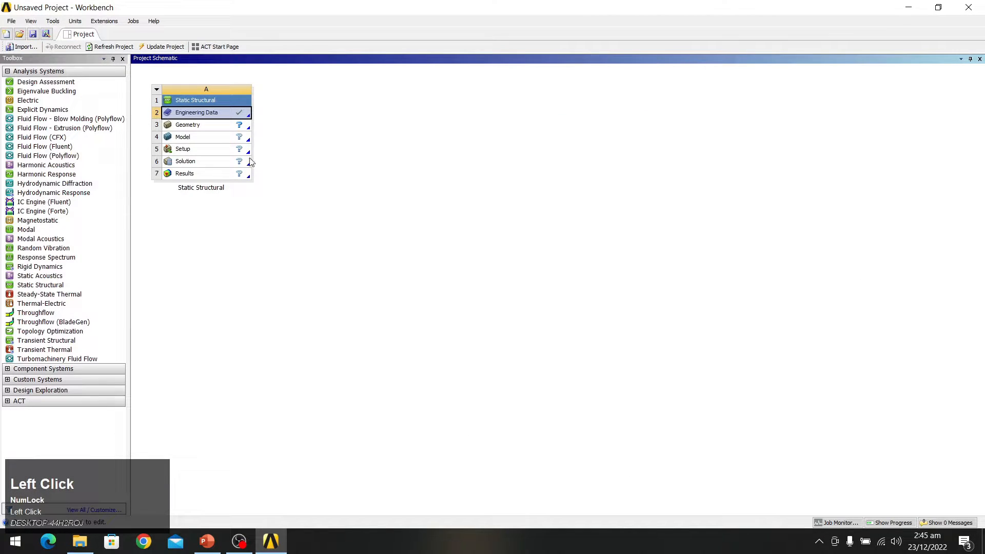
{"action": "left_click", "coordinate": [215, 130]}
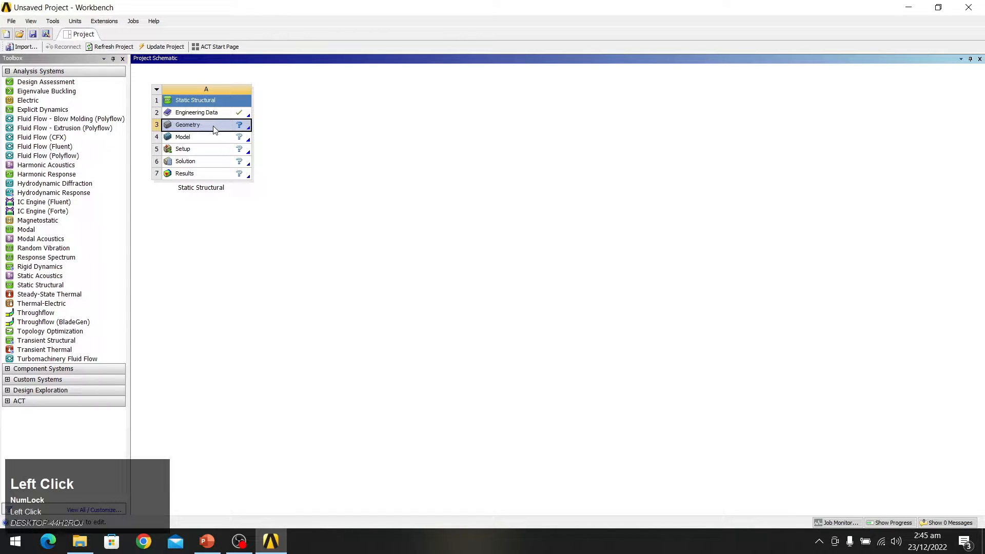
Step: Import Desktop\Spring.IGS as the Geometry and edit it in DesignModeler
{"action": "right_click", "coordinate": [208, 126]}
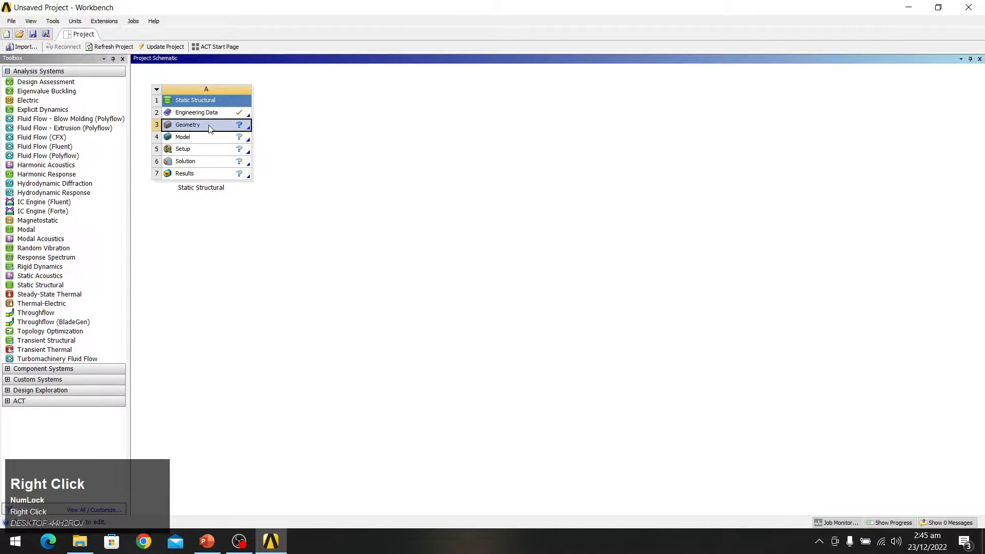
{"action": "mouse_move", "coordinate": [300, 150]}
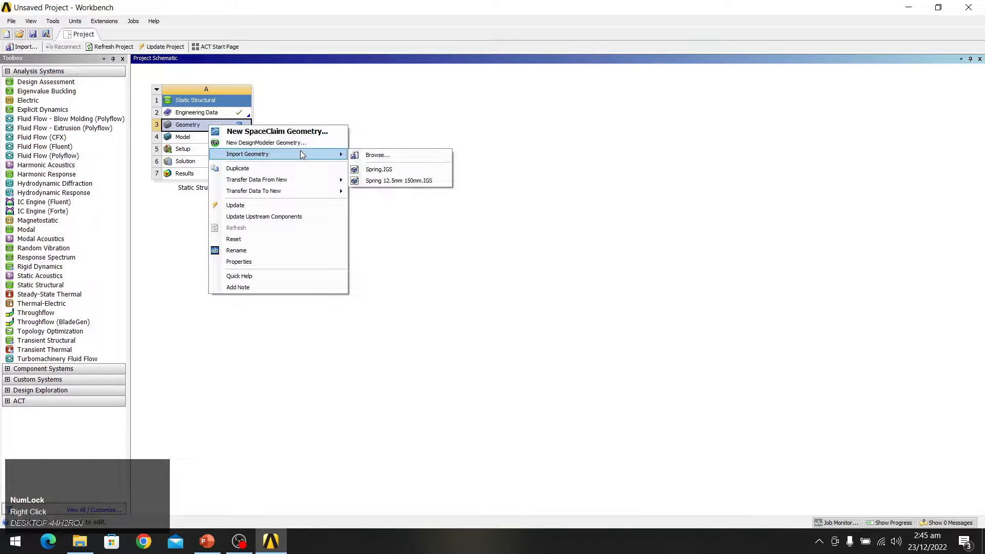
{"action": "left_click", "coordinate": [384, 154]}
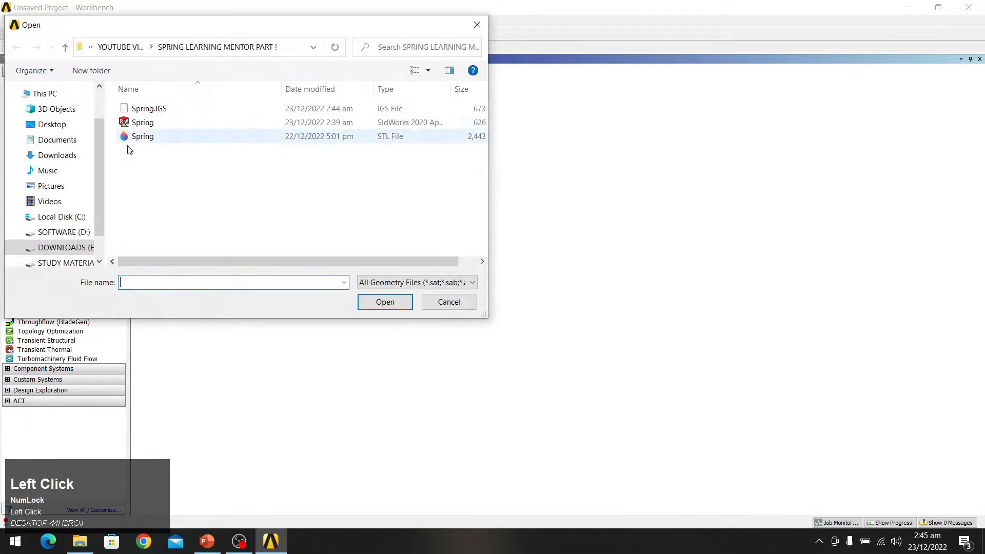
{"action": "left_click", "coordinate": [52, 124]}
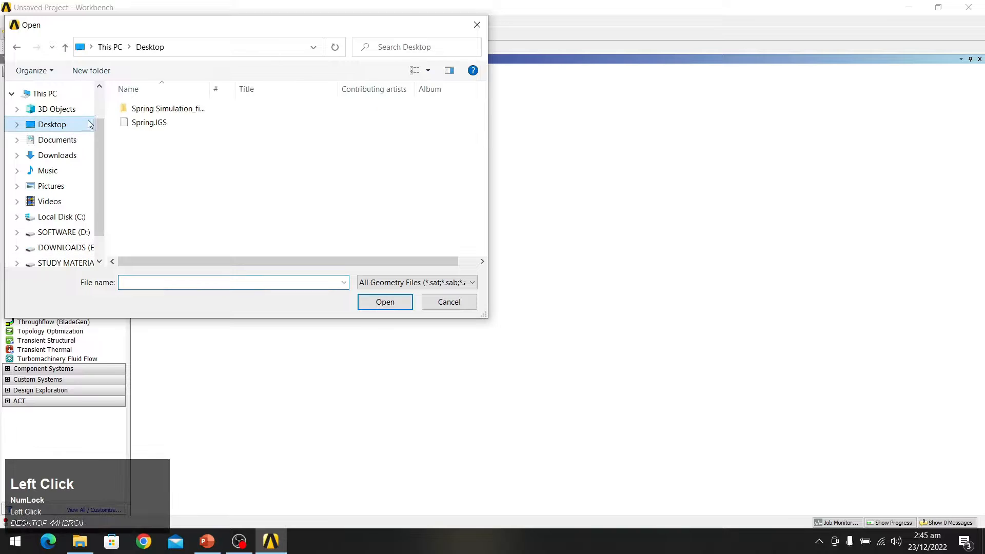
{"action": "left_click", "coordinate": [151, 108]}
{"action": "left_click", "coordinate": [153, 124]}
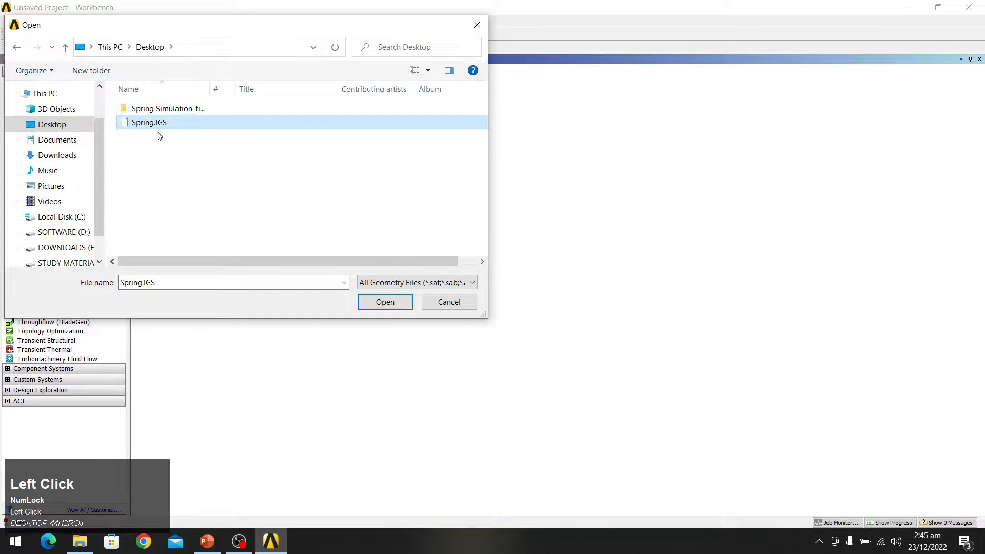
{"action": "left_click", "coordinate": [386, 302]}
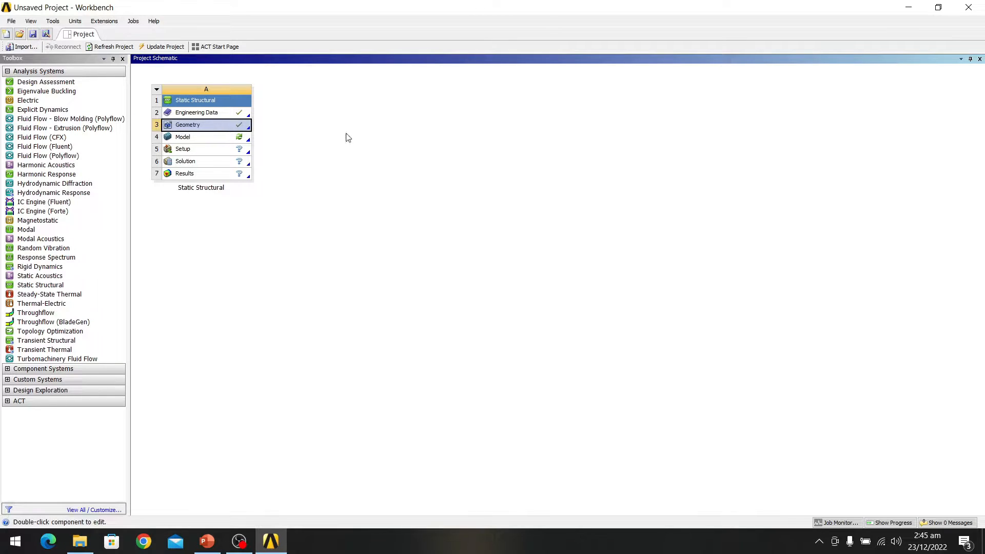
{"action": "right_click", "coordinate": [204, 127]}
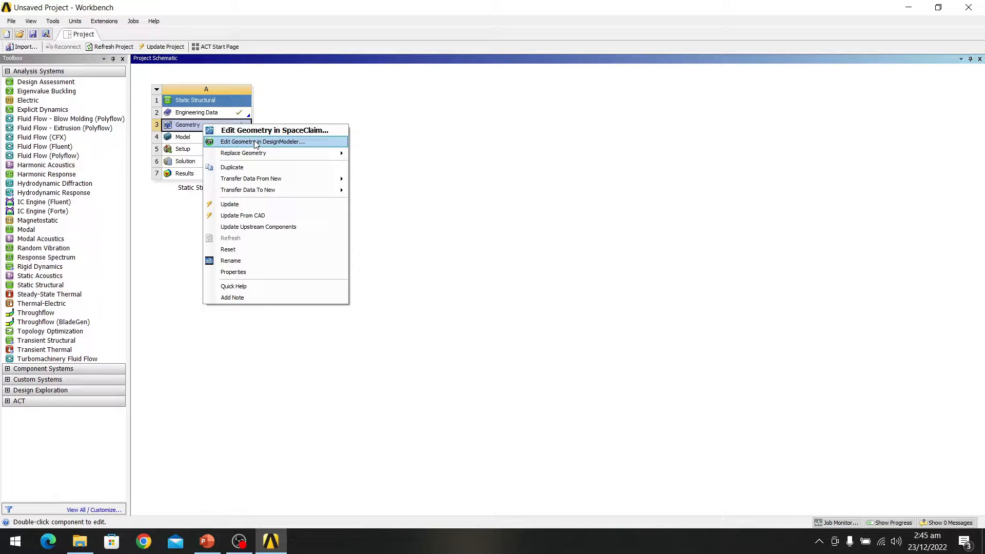
{"action": "left_click", "coordinate": [255, 142]}
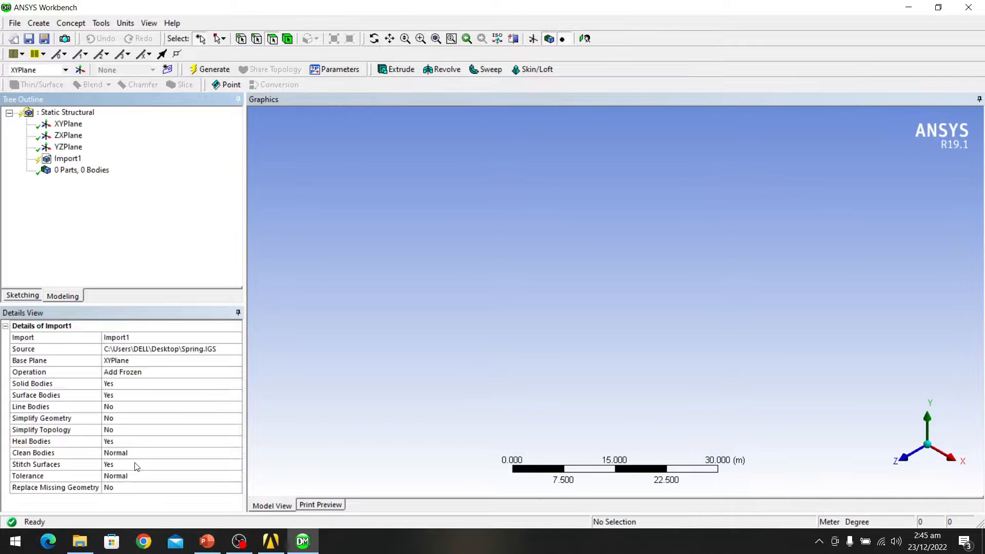
Step: Generate Import1 so the spring becomes 1 Part, 1 Body, and orbit it
{"action": "left_click", "coordinate": [210, 69]}
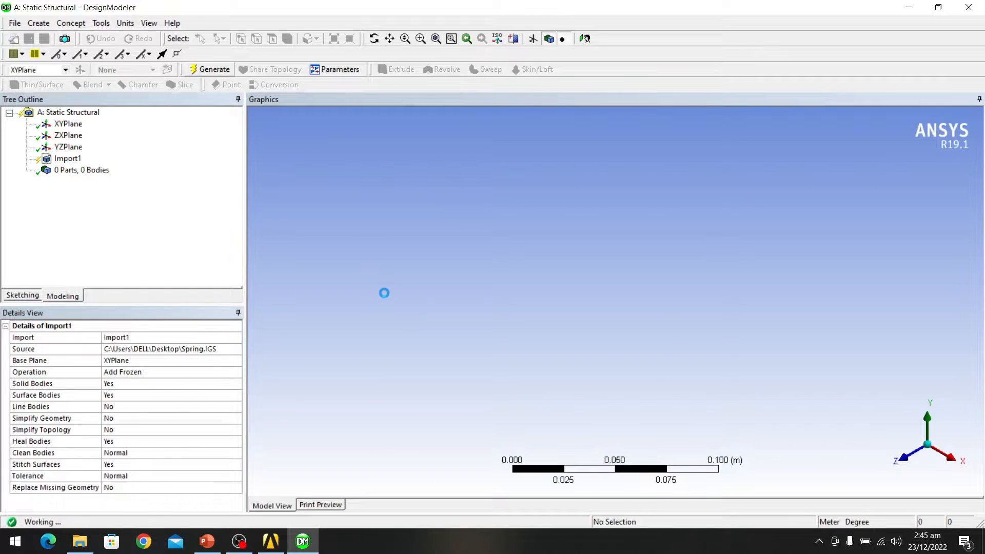
{"action": "left_click", "coordinate": [714, 213]}
{"action": "middle_click_drag", "start_coordinate": [682, 275], "coordinate": [667, 217]}
{"action": "scroll", "coordinate": [646, 331], "scroll_direction": "up", "scroll_amount": 3}
Step: Select the spring's flat end faces and coiled surface to check their areas
{"action": "left_click", "coordinate": [671, 178]}
{"action": "middle_click_drag", "start_coordinate": [755, 179], "coordinate": [710, 285]}
{"action": "left_click", "coordinate": [606, 270]}
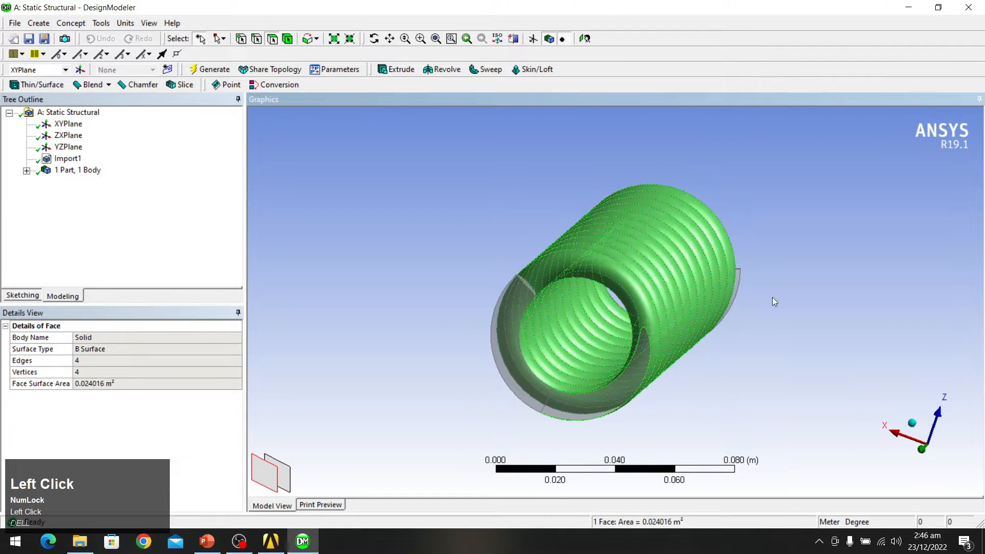
{"action": "middle_click_drag", "start_coordinate": [746, 367], "coordinate": [769, 294]}
{"action": "scroll", "coordinate": [769, 296], "scroll_direction": "down", "scroll_amount": 2}
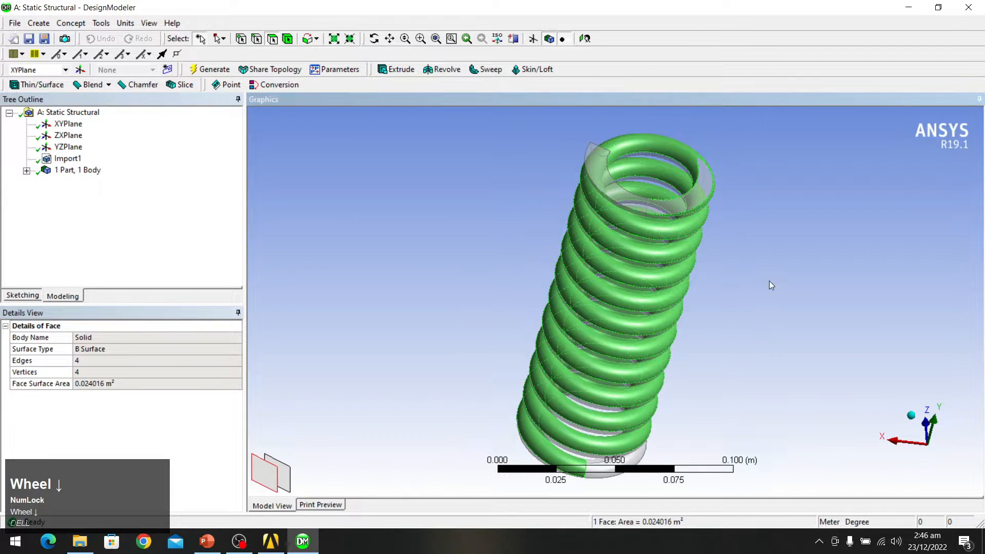
{"action": "left_click", "coordinate": [775, 277]}
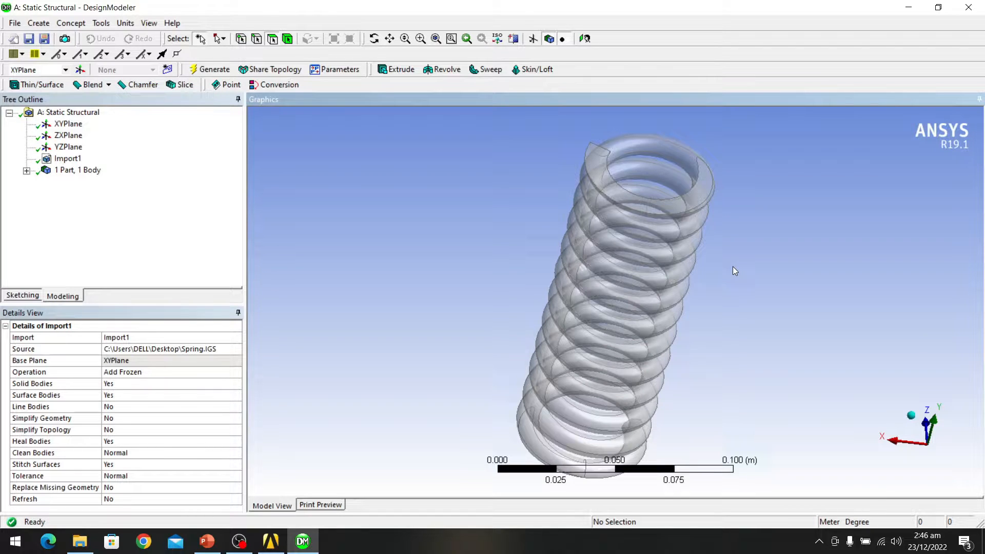
{"action": "left_click", "coordinate": [706, 192]}
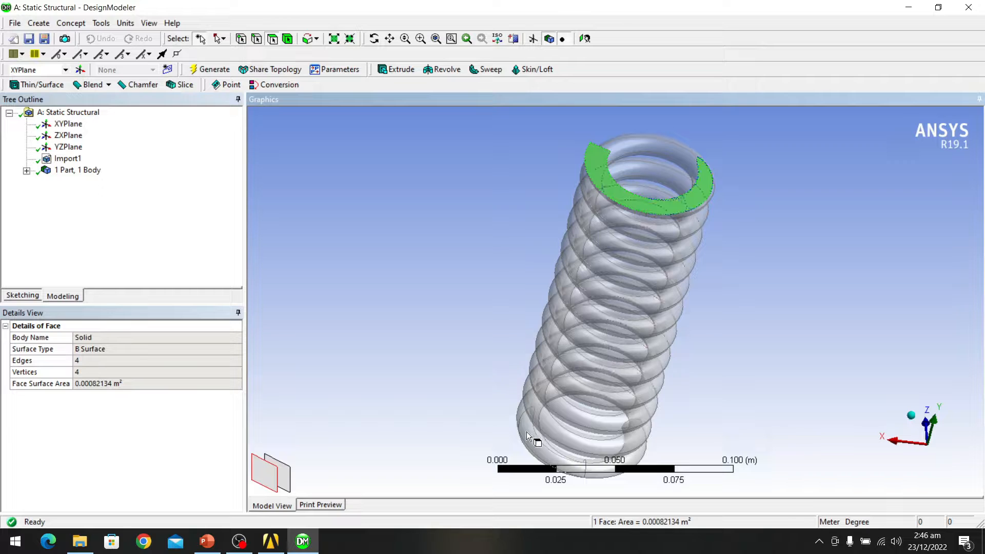
{"action": "left_click", "coordinate": [762, 264]}
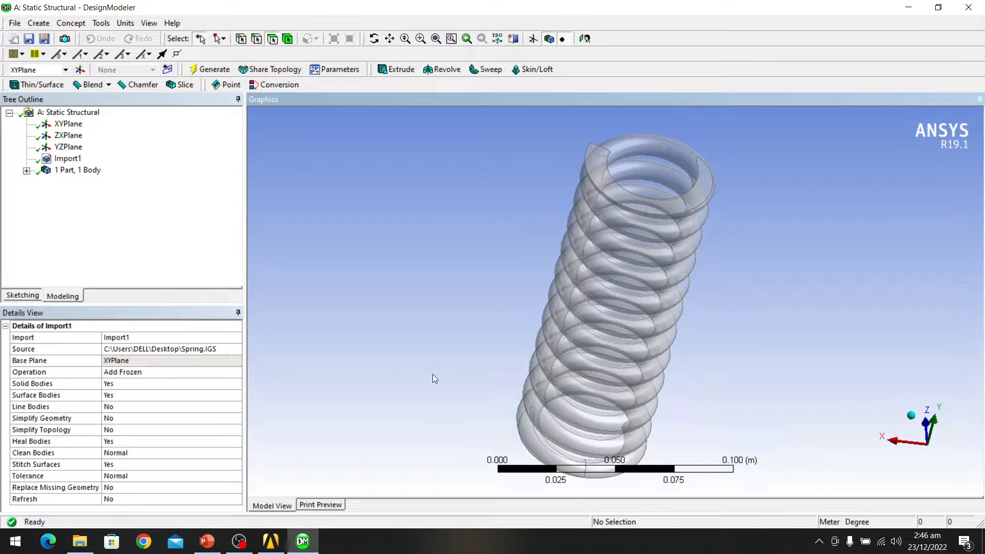
Step: Slice the spring by XYPlane into 25 parts and 25 bodies
{"action": "left_click", "coordinate": [71, 24]}
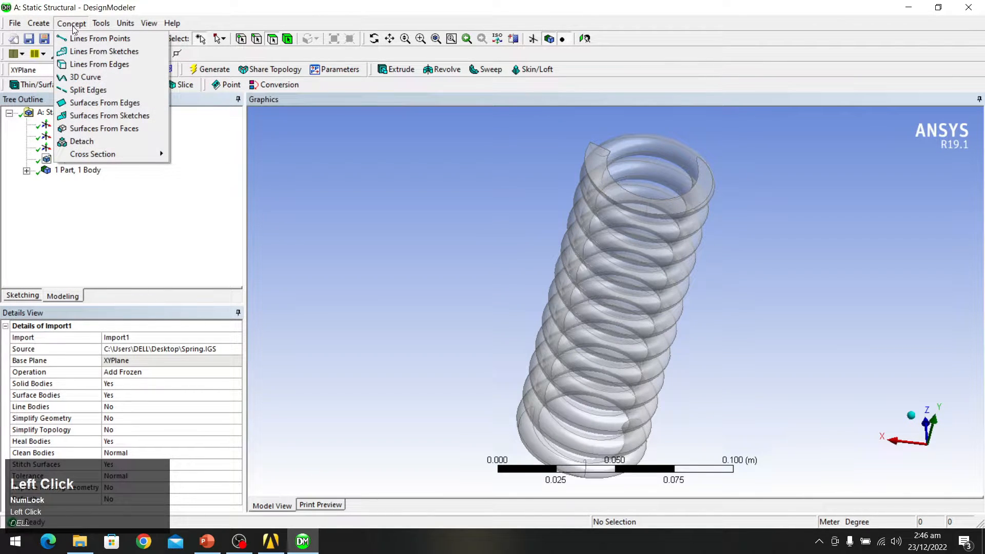
{"action": "mouse_move", "coordinate": [39, 24]}
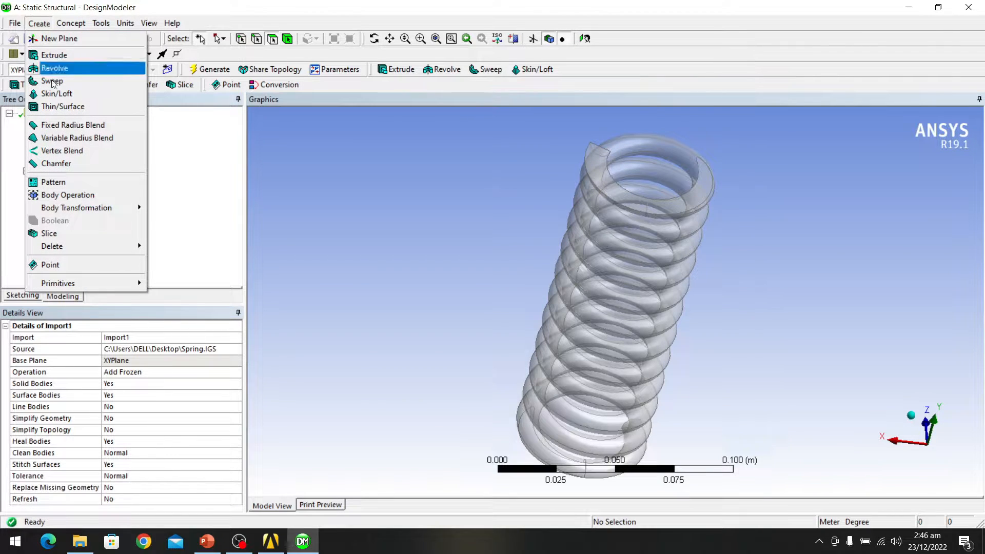
{"action": "left_click", "coordinate": [49, 233]}
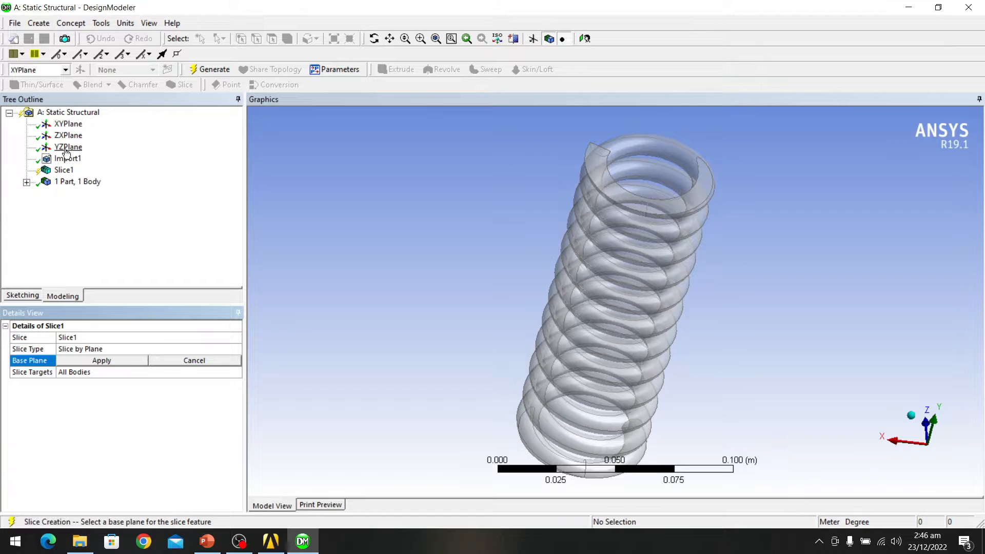
{"action": "left_click", "coordinate": [71, 126]}
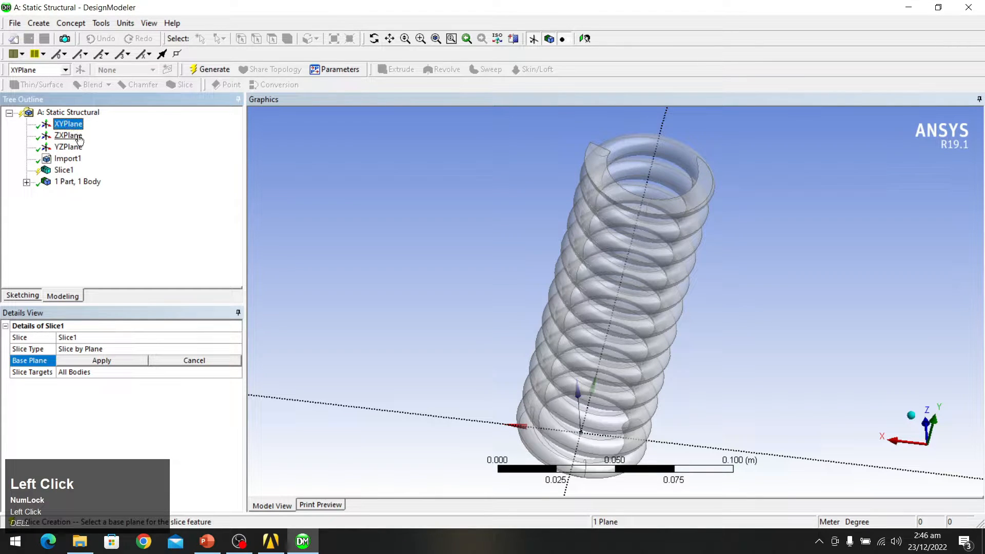
{"action": "left_click", "coordinate": [113, 359]}
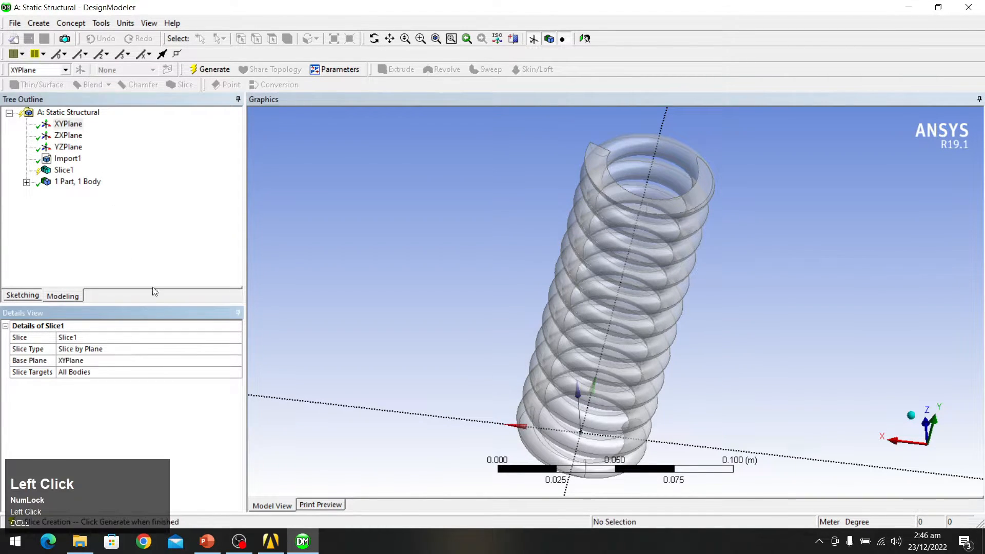
{"action": "left_click", "coordinate": [208, 72]}
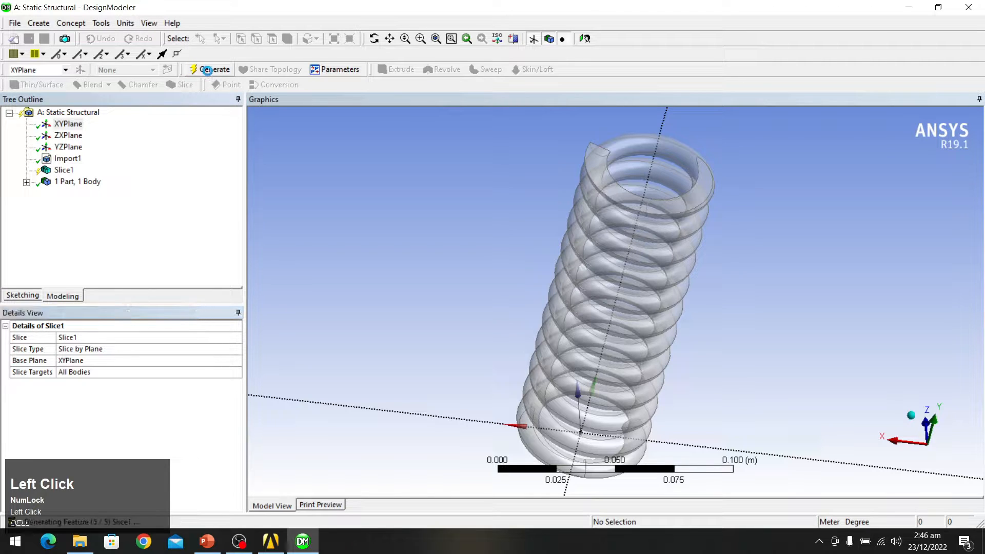
Step: Select faces on the upper and lower coils of the sliced spring
{"action": "middle_click_drag", "start_coordinate": [609, 264], "coordinate": [755, 252]}
{"action": "left_click", "coordinate": [690, 220]}
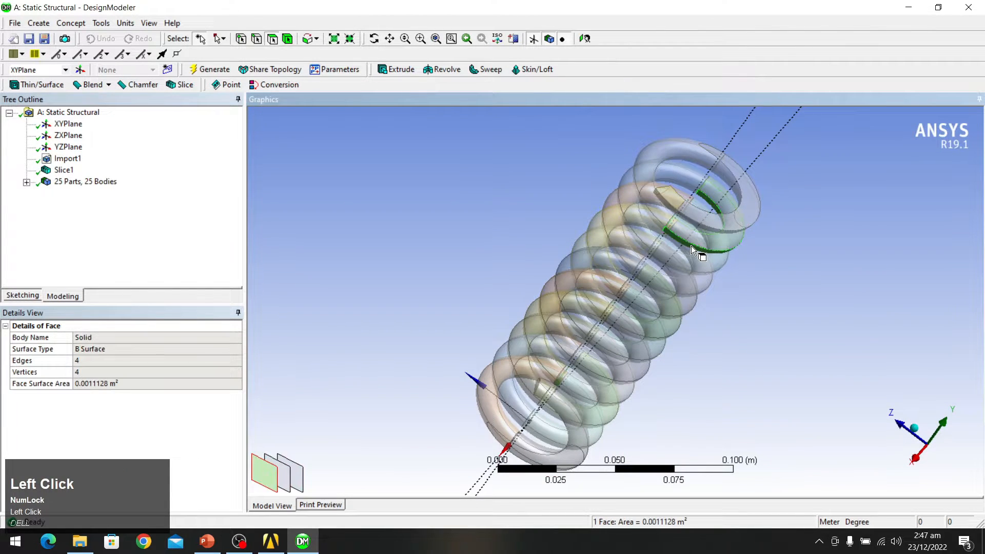
{"action": "left_click", "coordinate": [682, 260]}
{"action": "middle_click_drag", "start_coordinate": [645, 340], "coordinate": [651, 279]}
{"action": "middle_click_drag", "start_coordinate": [766, 215], "coordinate": [676, 144]}
{"action": "scroll", "coordinate": [676, 144], "scroll_direction": "up", "scroll_amount": 1}
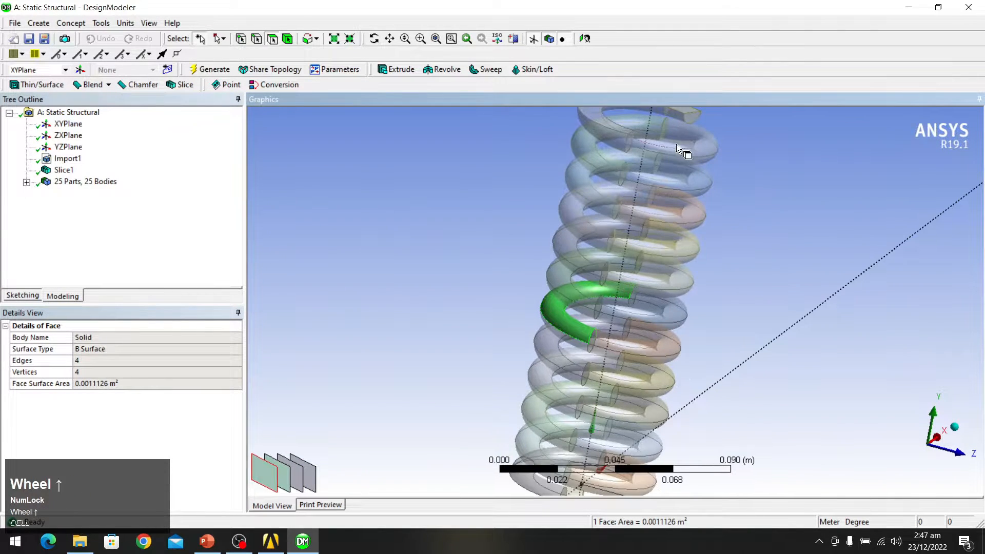
Step: Check the top coil's faces, including the small sliver face, then close DesignModeler
{"action": "left_click", "coordinate": [677, 144]}
{"action": "left_click", "coordinate": [654, 154]}
{"action": "left_click", "coordinate": [618, 139]}
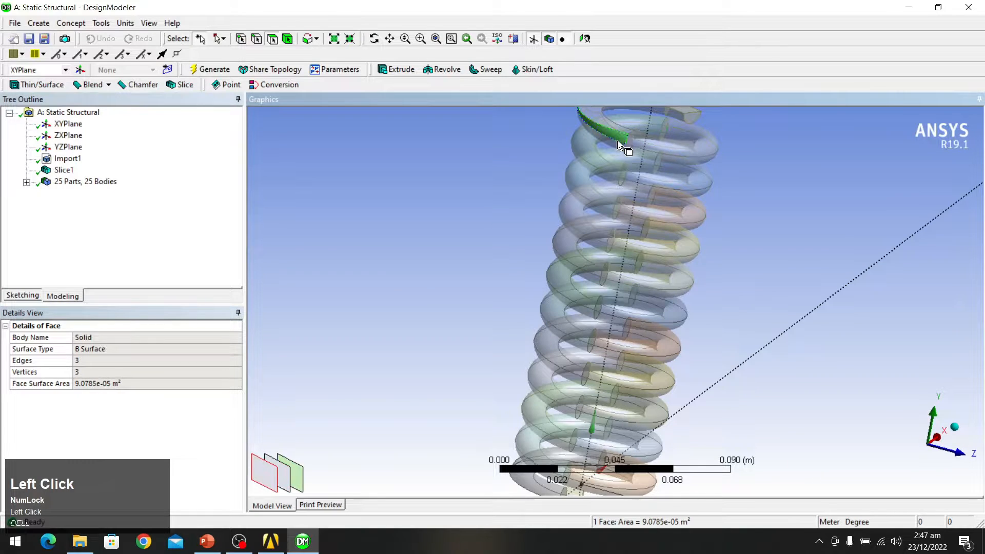
{"action": "left_click", "coordinate": [608, 147]}
{"action": "middle_click_drag", "start_coordinate": [717, 255], "coordinate": [682, 236]}
{"action": "scroll", "coordinate": [383, 308], "scroll_direction": "up", "scroll_amount": 3}
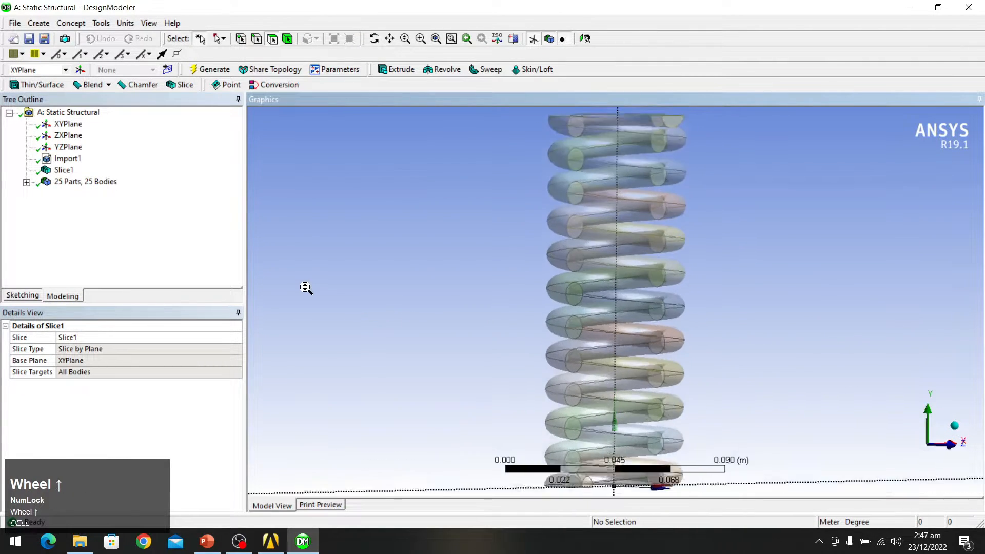
{"action": "scroll", "coordinate": [306, 288], "scroll_direction": "down", "scroll_amount": 2}
{"action": "left_click", "coordinate": [968, 7]}
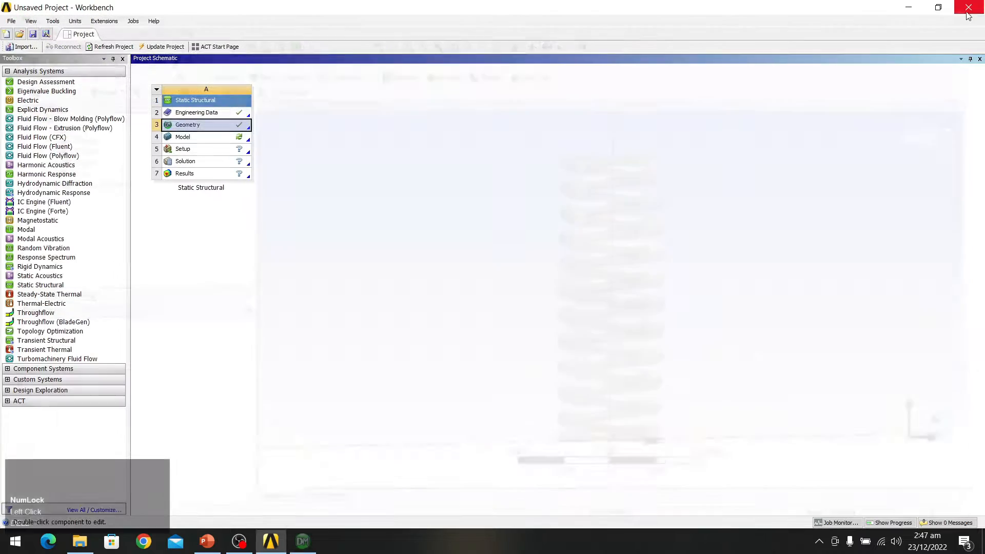
Step: Open the Model in Mechanical and orbit the loaded sliced spring, selecting Mesh
{"action": "double_click", "coordinate": [207, 139]}
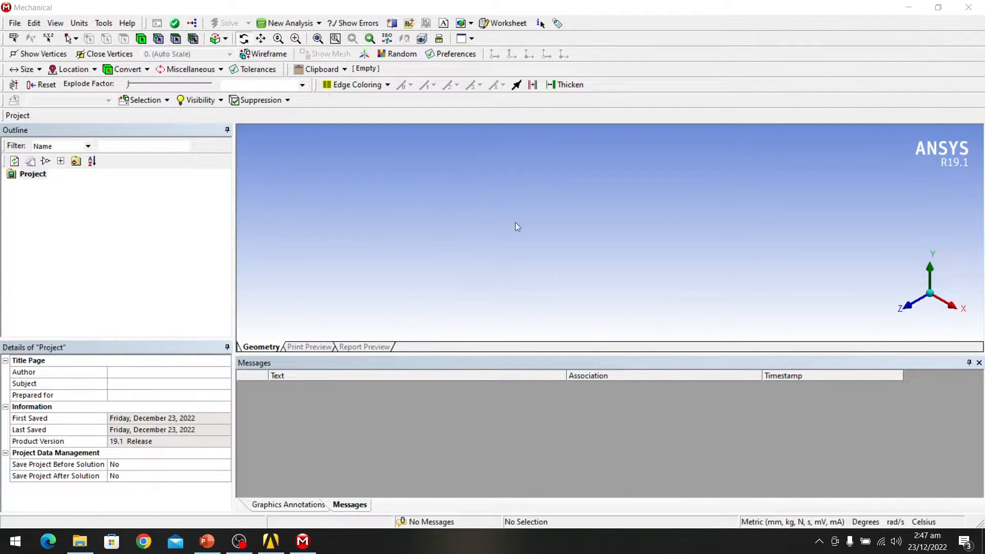
{"action": "scroll", "coordinate": [798, 230], "scroll_direction": "down", "scroll_amount": 1}
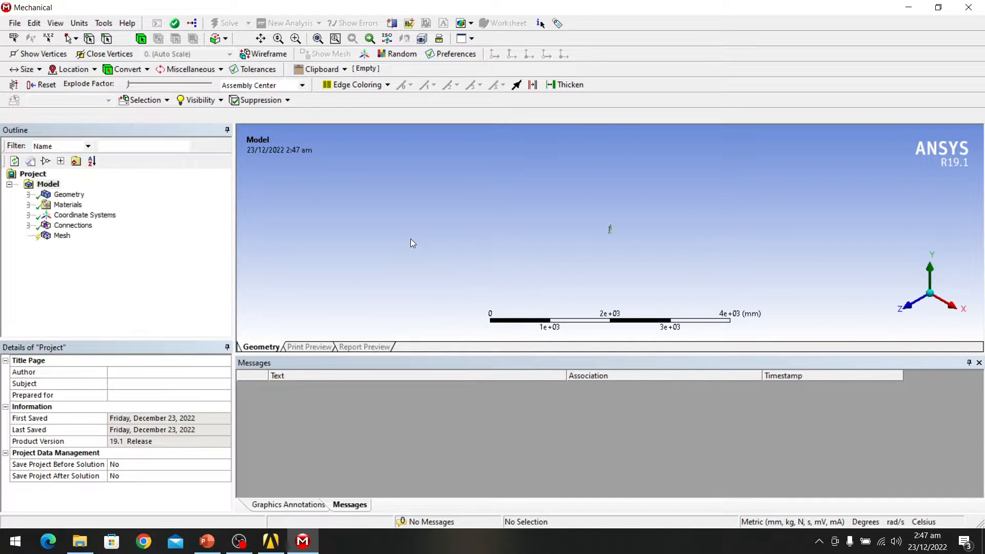
{"action": "scroll", "coordinate": [609, 194], "scroll_direction": "down", "scroll_amount": 1}
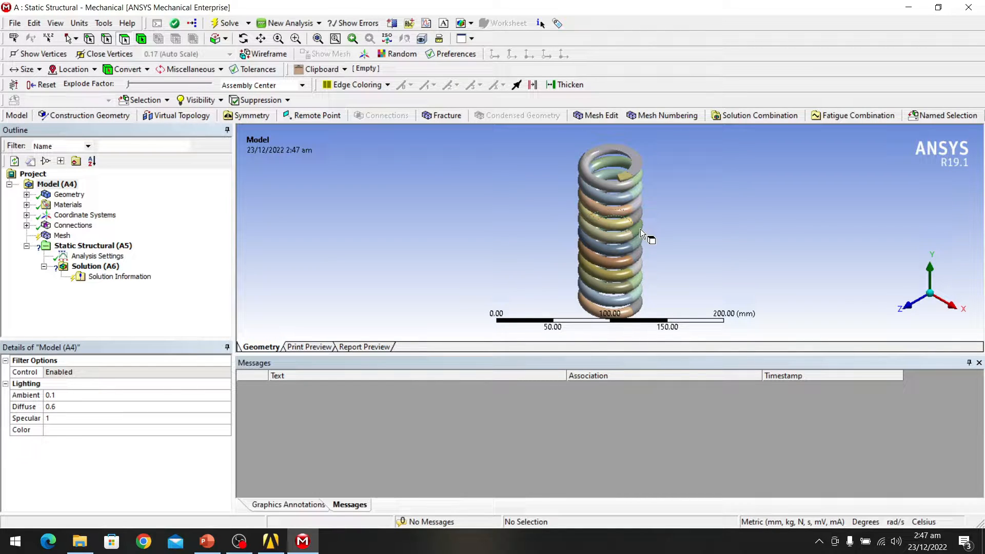
{"action": "scroll", "coordinate": [619, 198], "scroll_direction": "up", "scroll_amount": 3}
{"action": "middle_click_drag", "start_coordinate": [620, 198], "coordinate": [651, 192]}
{"action": "scroll", "coordinate": [650, 192], "scroll_direction": "down", "scroll_amount": 2}
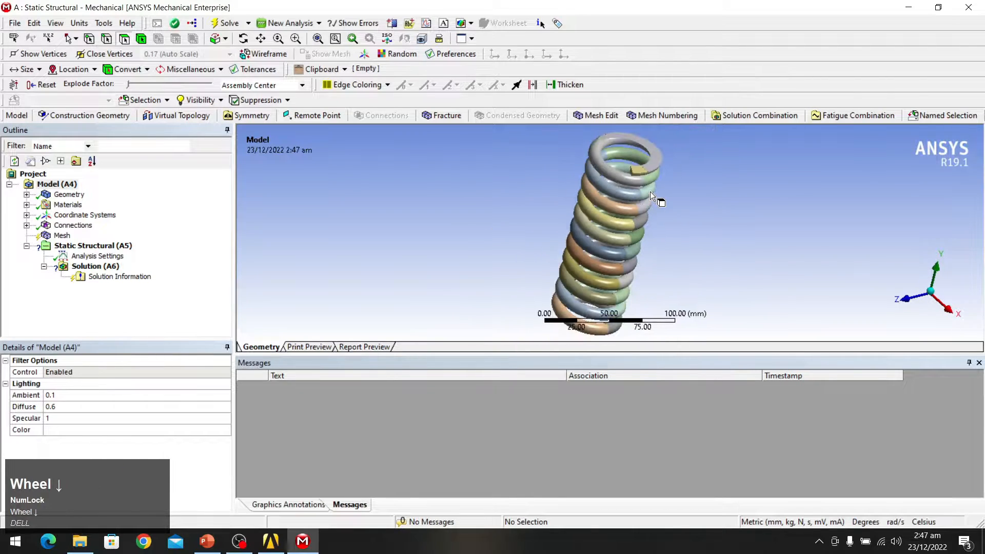
{"action": "left_click", "coordinate": [58, 236]}
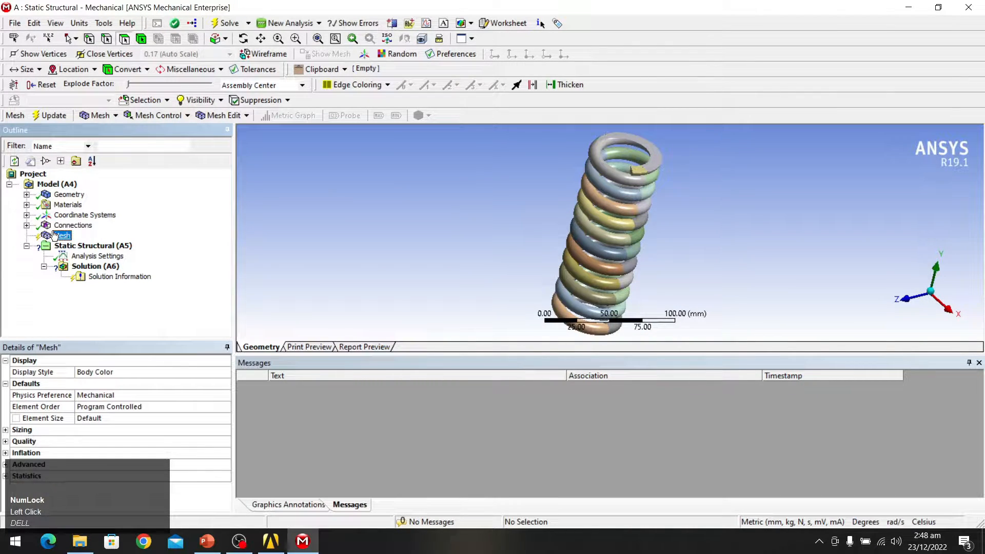
Step: Generate the spring mesh and show its statistics: 12197 nodes, 2508 elements
{"action": "right_click", "coordinate": [55, 236]}
{"action": "left_click", "coordinate": [87, 272]}
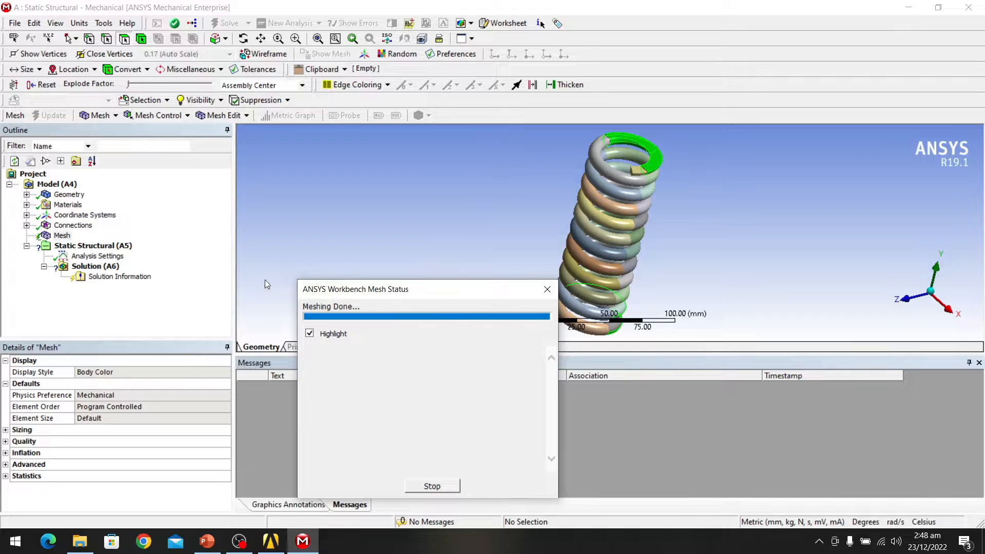
{"action": "left_click", "coordinate": [5, 464]}
{"action": "scroll", "coordinate": [105, 407], "scroll_direction": "down", "scroll_amount": 2}
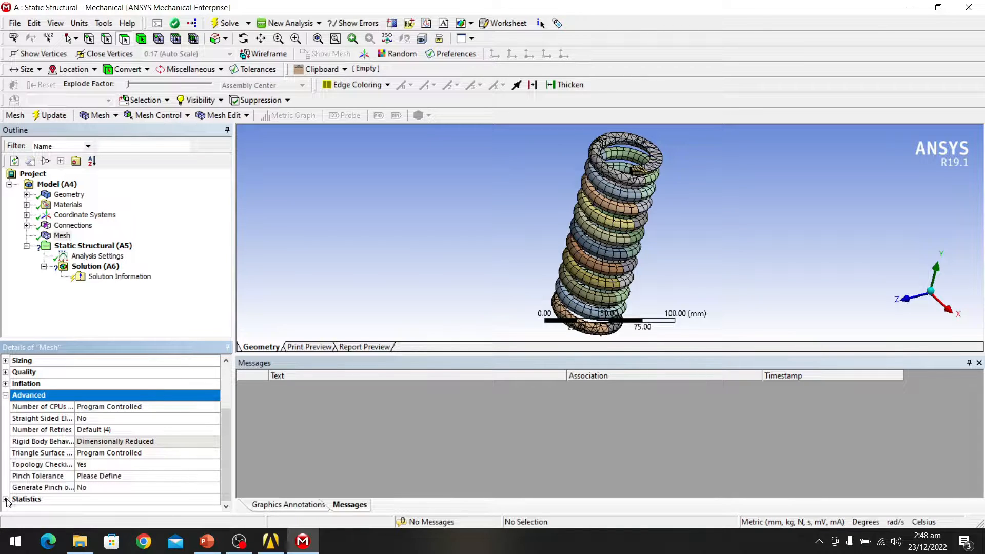
{"action": "left_click", "coordinate": [6, 500]}
{"action": "scroll", "coordinate": [107, 415], "scroll_direction": "down", "scroll_amount": 1}
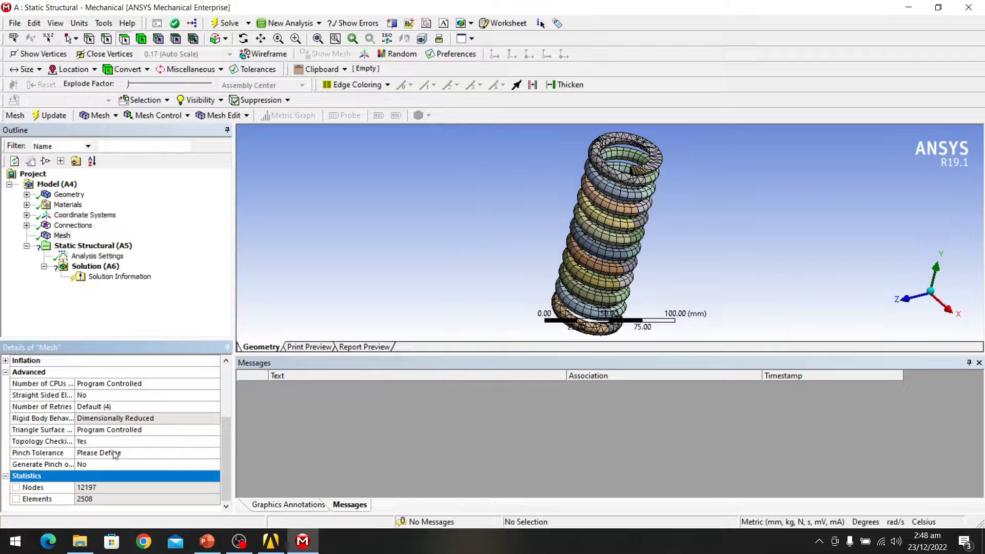
Step: Expand the mesh Quality settings to reach the Mesh Metric option
{"action": "scroll", "coordinate": [113, 454], "scroll_direction": "up", "scroll_amount": 2}
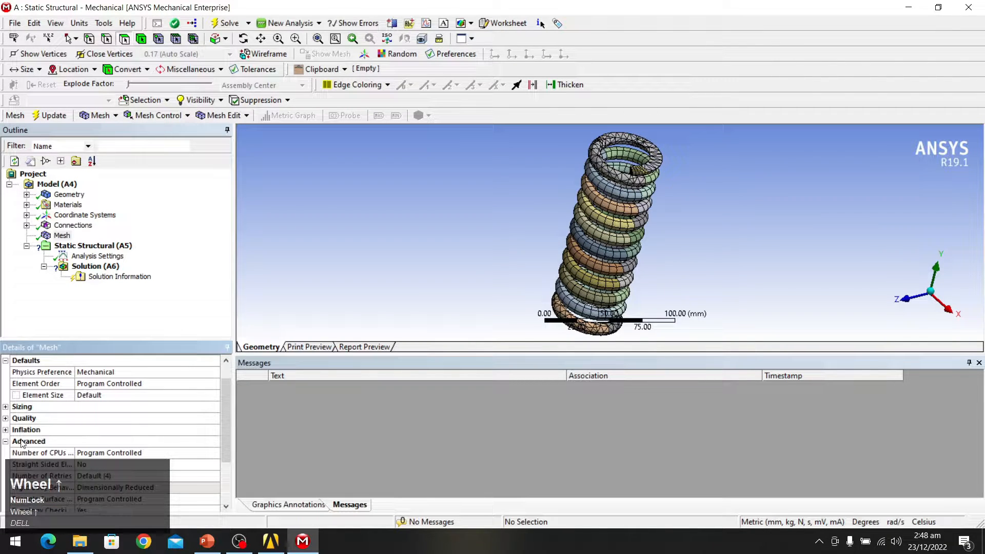
{"action": "left_click", "coordinate": [5, 419]}
{"action": "scroll", "coordinate": [124, 407], "scroll_direction": "down", "scroll_amount": 3}
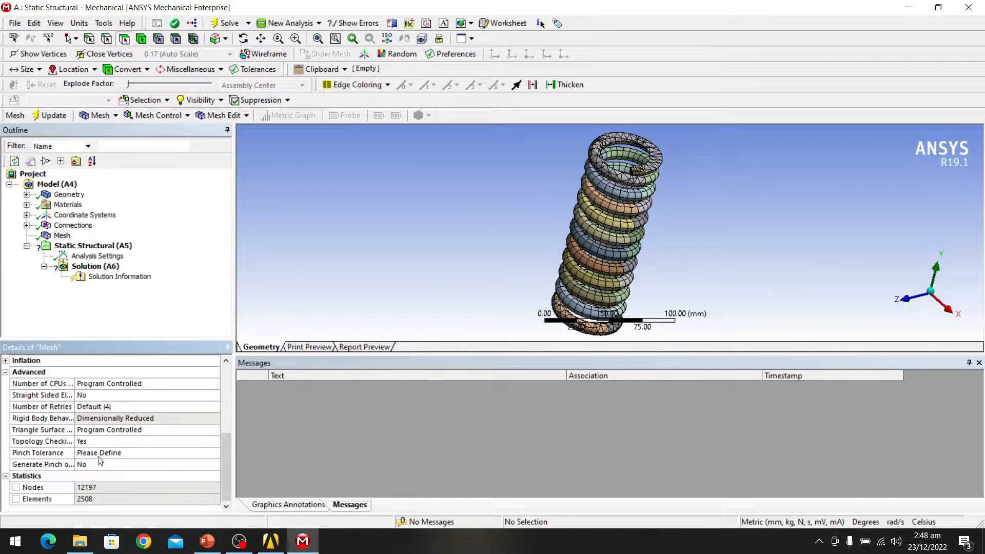
{"action": "scroll", "coordinate": [107, 467], "scroll_direction": "down", "scroll_amount": 1}
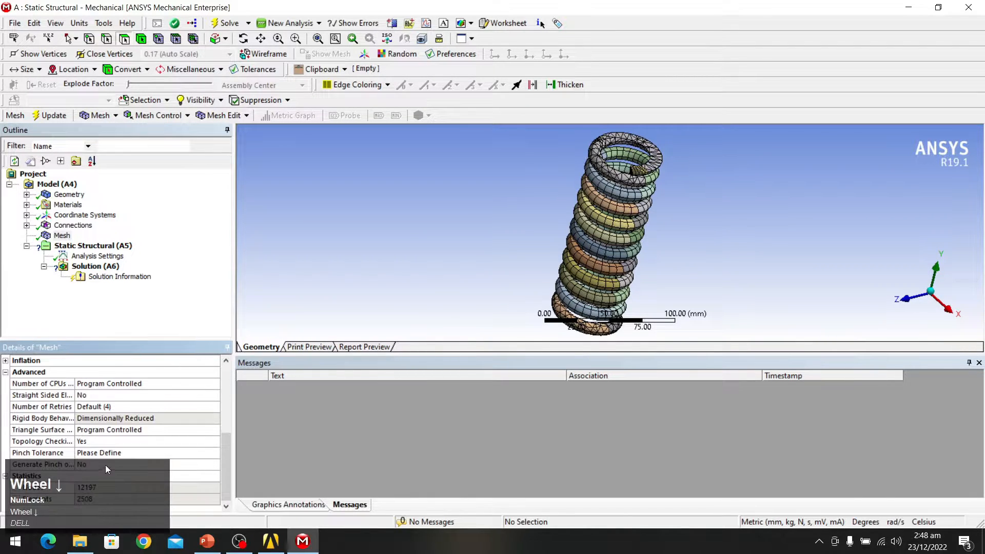
{"action": "left_click", "coordinate": [6, 373]}
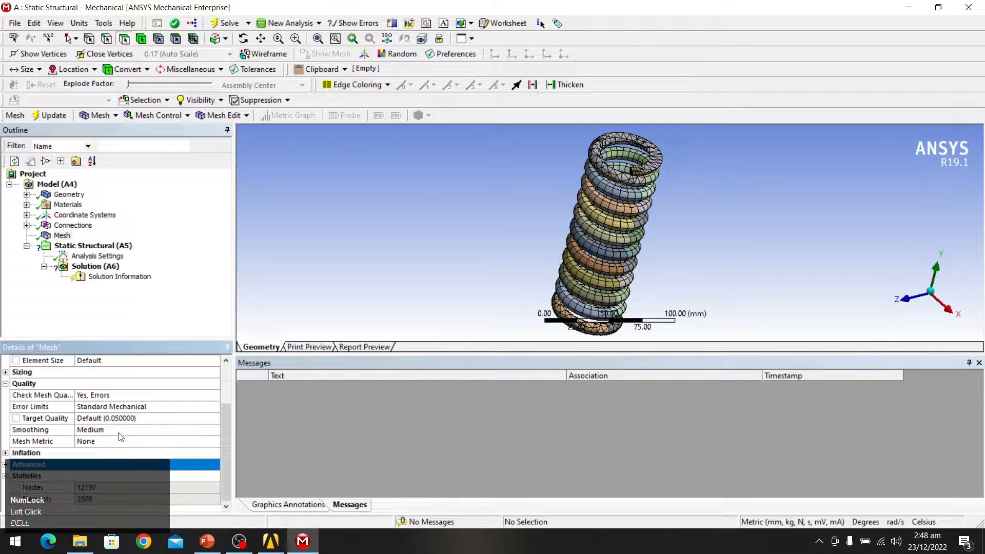
{"action": "left_click", "coordinate": [123, 442]}
Step: Set Mesh Metric to Orthogonal Quality (average 0.74027, minimum 1.205e-003) and review the mesh
{"action": "left_click", "coordinate": [215, 443]}
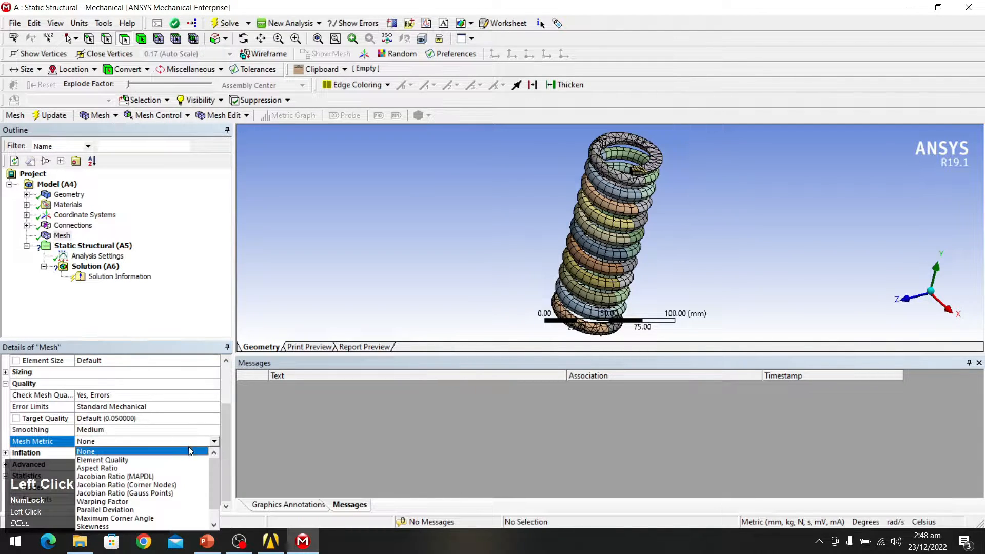
{"action": "scroll", "coordinate": [128, 509], "scroll_direction": "down", "scroll_amount": 1}
{"action": "left_click", "coordinate": [128, 517]}
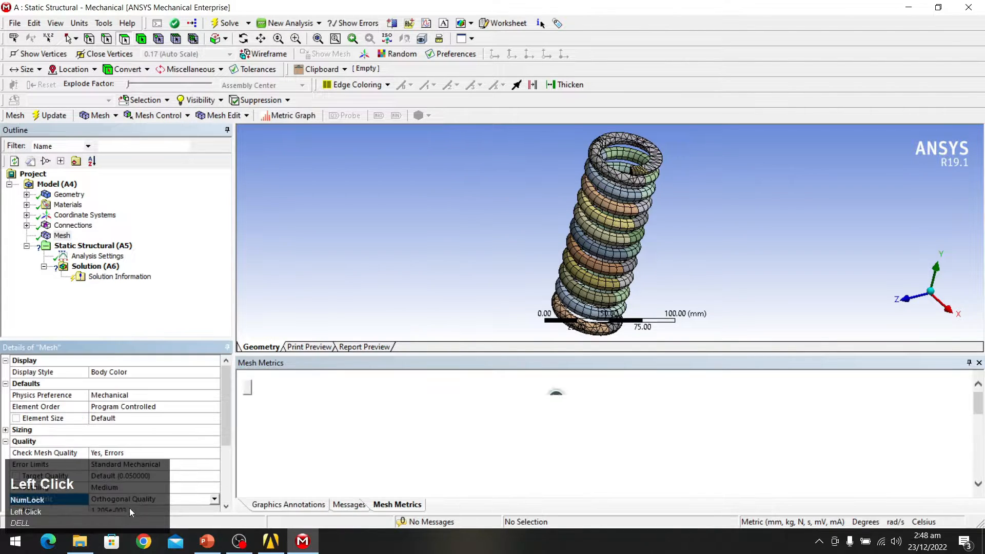
{"action": "scroll", "coordinate": [193, 433], "scroll_direction": "down", "scroll_amount": 3}
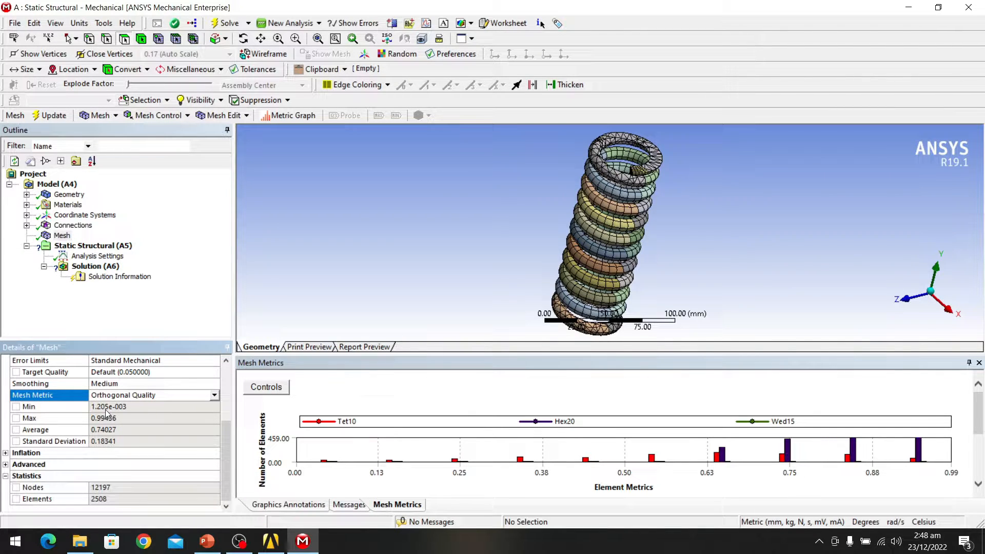
{"action": "scroll", "coordinate": [599, 223], "scroll_direction": "up", "scroll_amount": 3}
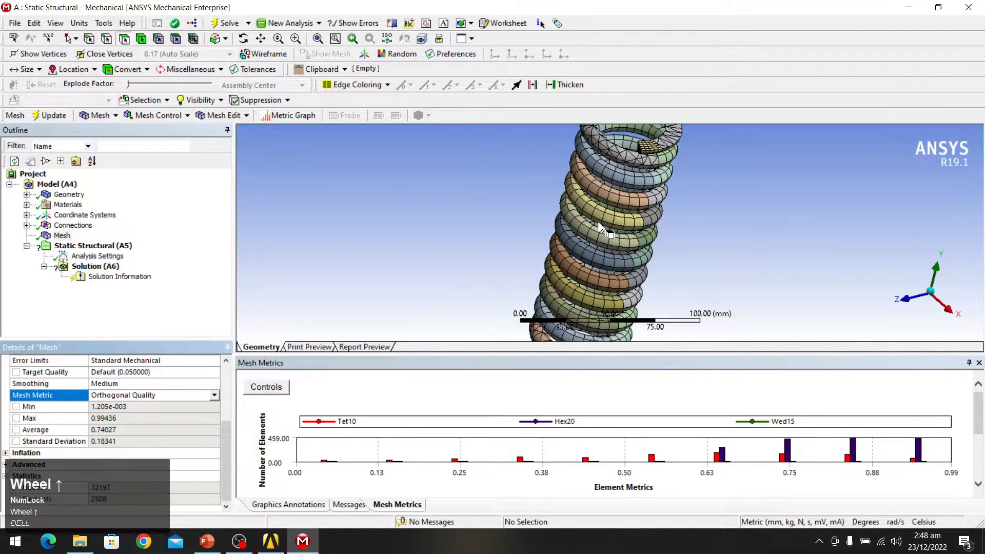
{"action": "middle_click_drag", "start_coordinate": [598, 204], "coordinate": [610, 226]}
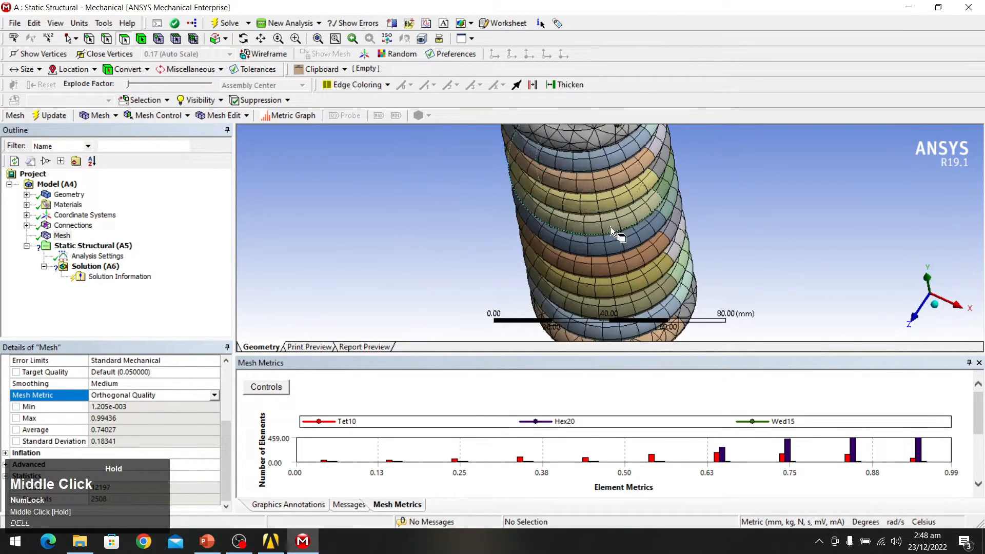
{"action": "scroll", "coordinate": [609, 227], "scroll_direction": "down", "scroll_amount": 5}
{"action": "middle_click_drag", "start_coordinate": [612, 188], "coordinate": [660, 167]}
{"action": "scroll", "coordinate": [605, 201], "scroll_direction": "up", "scroll_amount": 7}
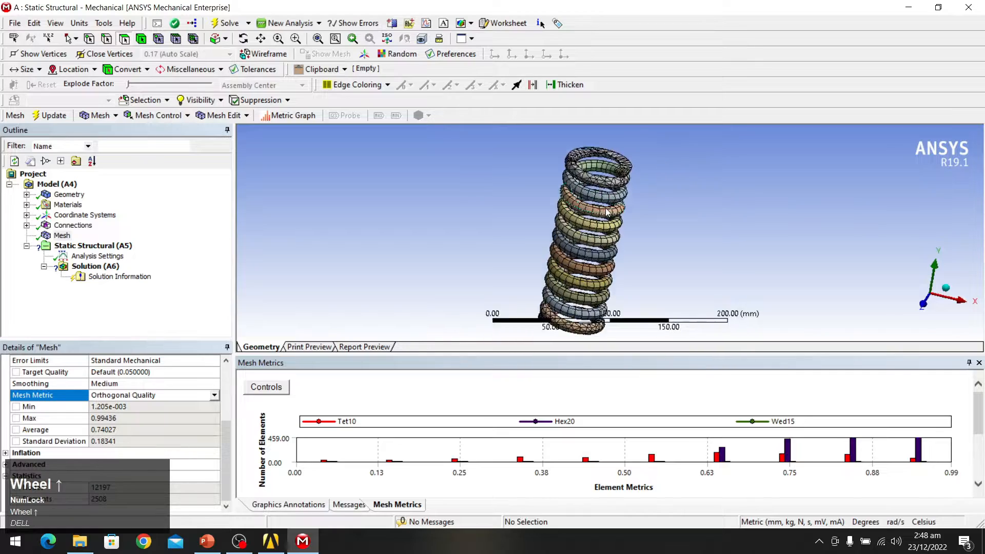
{"action": "middle_click_drag", "start_coordinate": [604, 203], "coordinate": [636, 164]}
{"action": "left_click", "coordinate": [66, 236]}
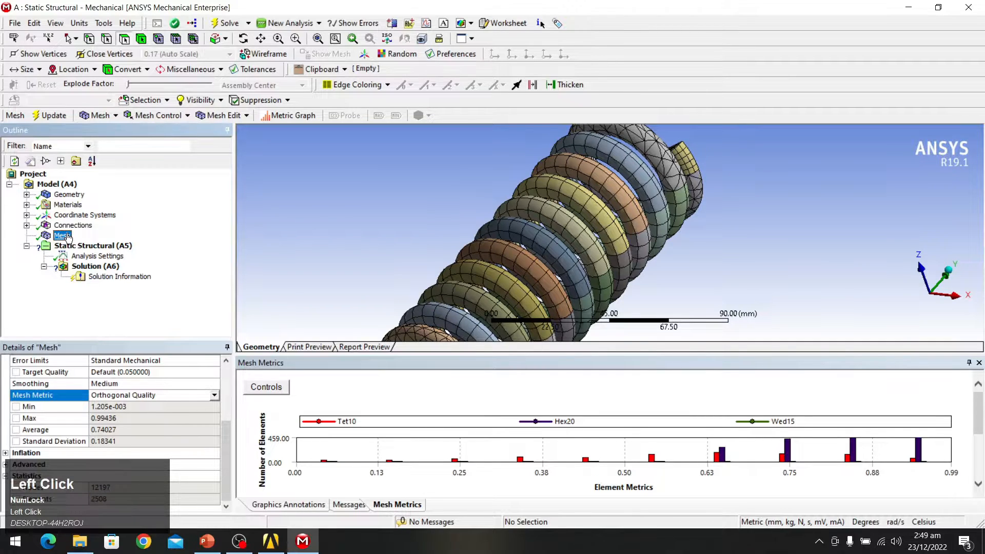
Step: Insert a Face Sizing on the mesh scoped to all 108 spring faces using box selection
{"action": "right_click", "coordinate": [64, 235]}
{"action": "mouse_move", "coordinate": [95, 242]}
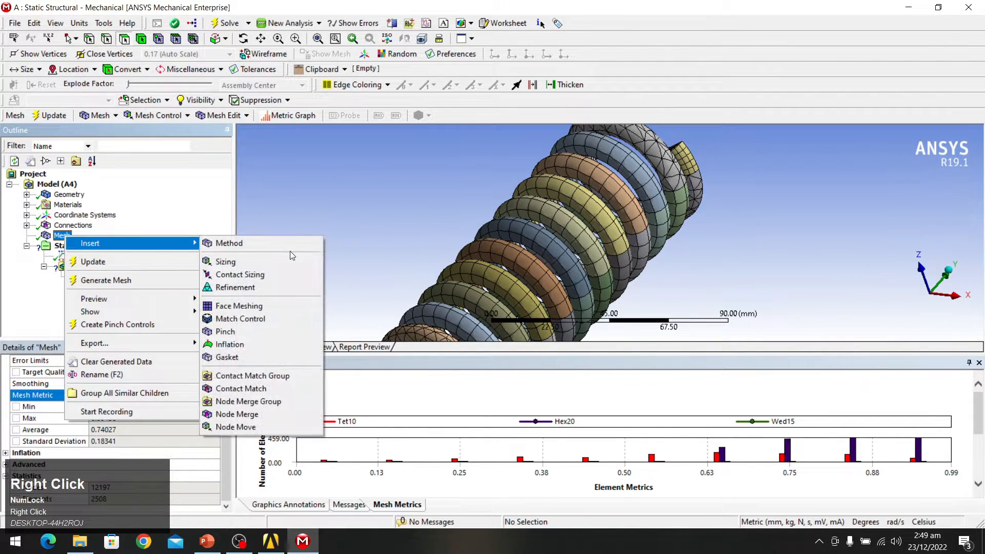
{"action": "left_click", "coordinate": [266, 263]}
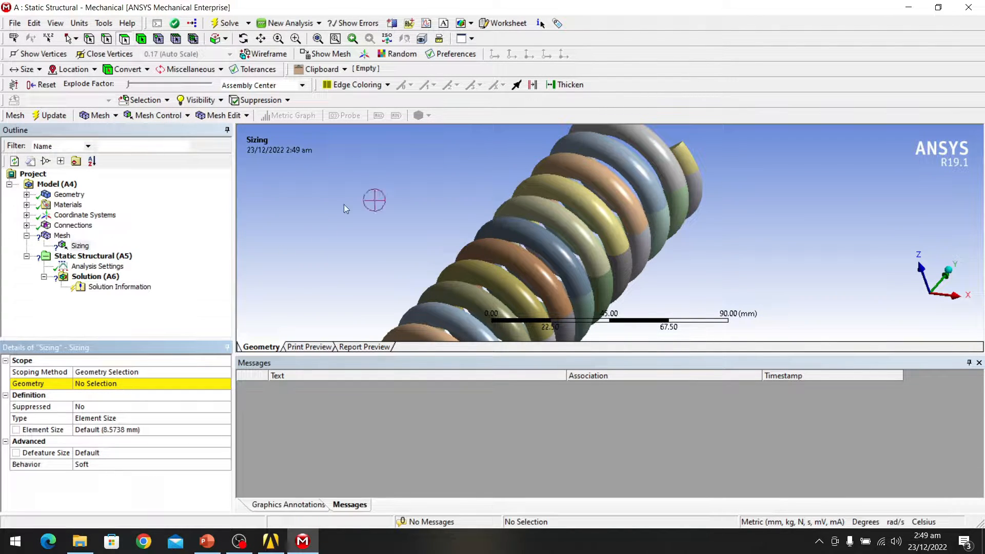
{"action": "scroll", "coordinate": [492, 183], "scroll_direction": "down", "scroll_amount": 3}
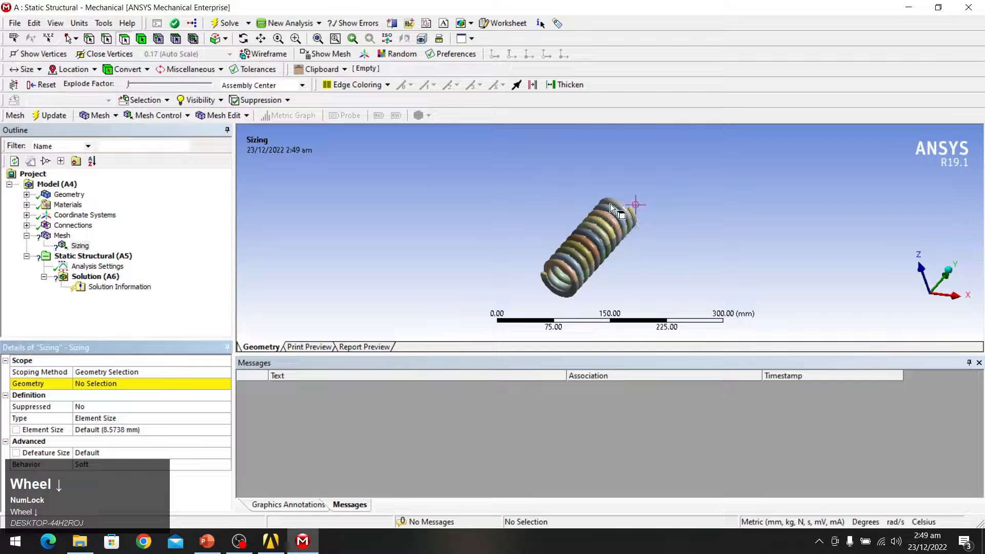
{"action": "middle_click_drag", "start_coordinate": [642, 263], "coordinate": [621, 264]}
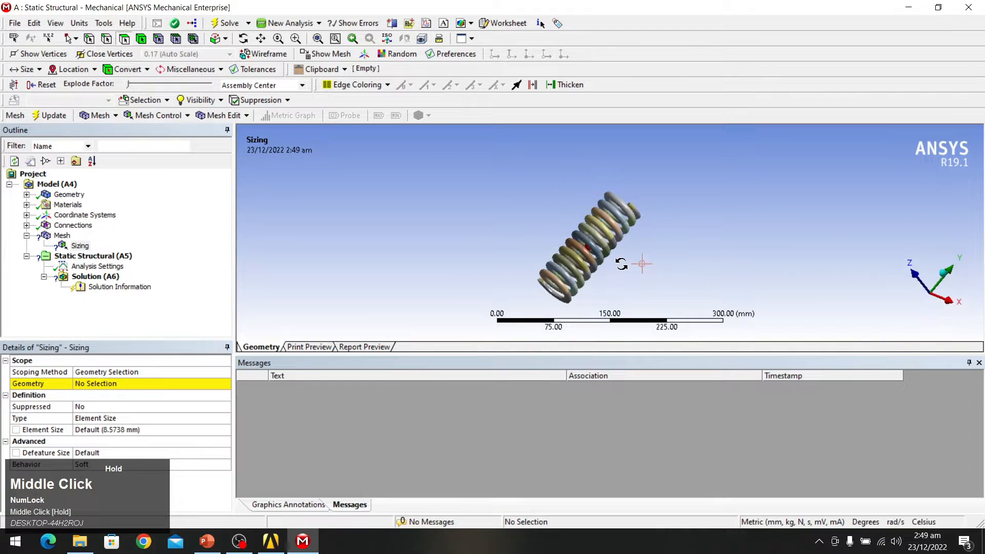
{"action": "left_click", "coordinate": [75, 40]}
{"action": "left_click", "coordinate": [92, 66]}
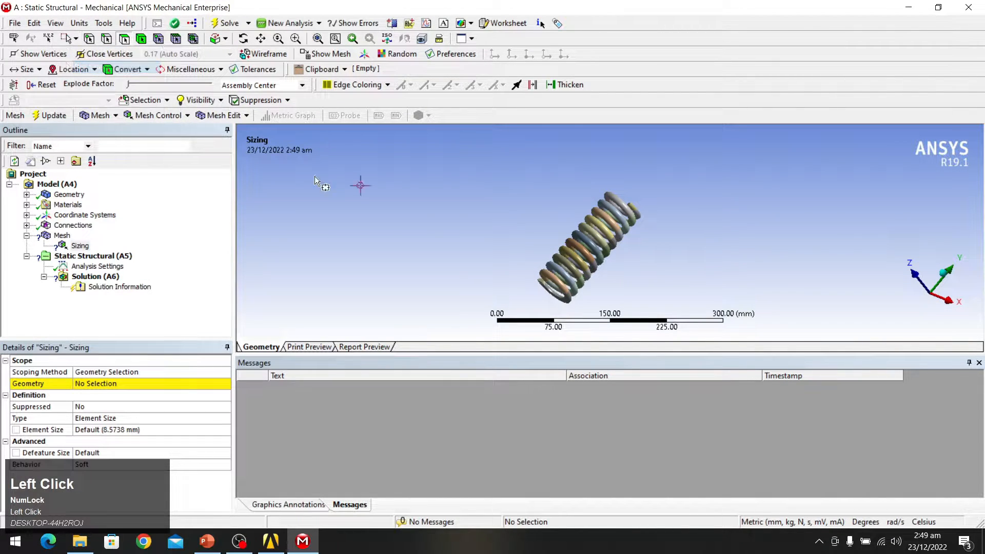
{"action": "left_click_drag", "start_coordinate": [425, 206], "coordinate": [730, 325]}
{"action": "left_click_drag", "start_coordinate": [450, 144], "coordinate": [745, 323], "text": "ctrl"}
{"action": "left_click", "coordinate": [100, 388]}
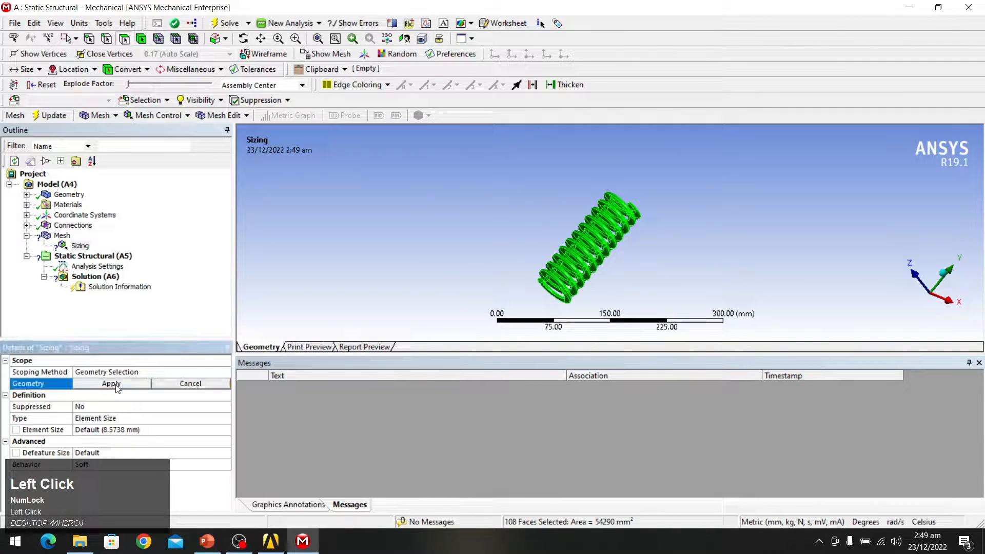
{"action": "left_click", "coordinate": [117, 388]}
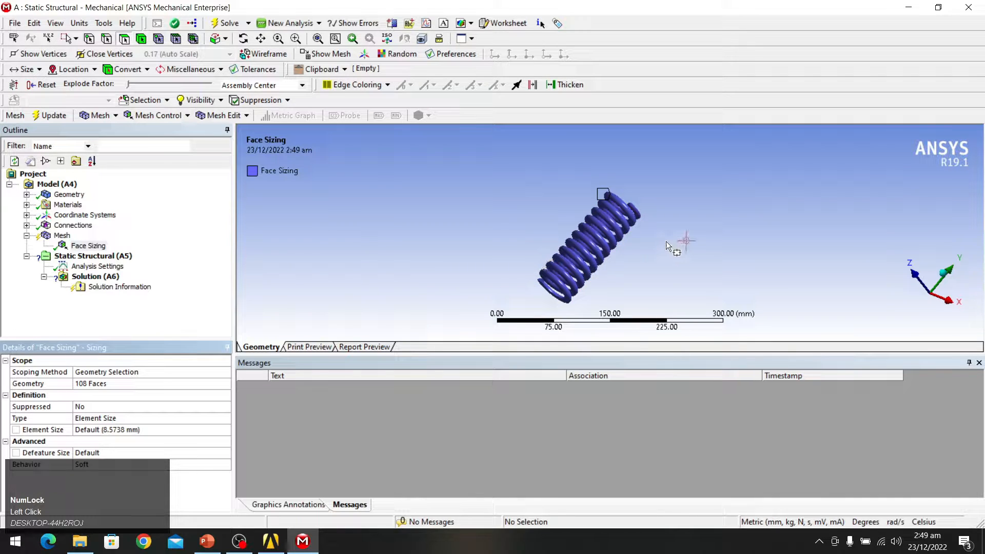
{"action": "scroll", "coordinate": [665, 241], "scroll_direction": "up", "scroll_amount": 2}
Step: Add a Structural Steel material assignment applied to all 25 spring bodies
{"action": "left_click", "coordinate": [53, 206]}
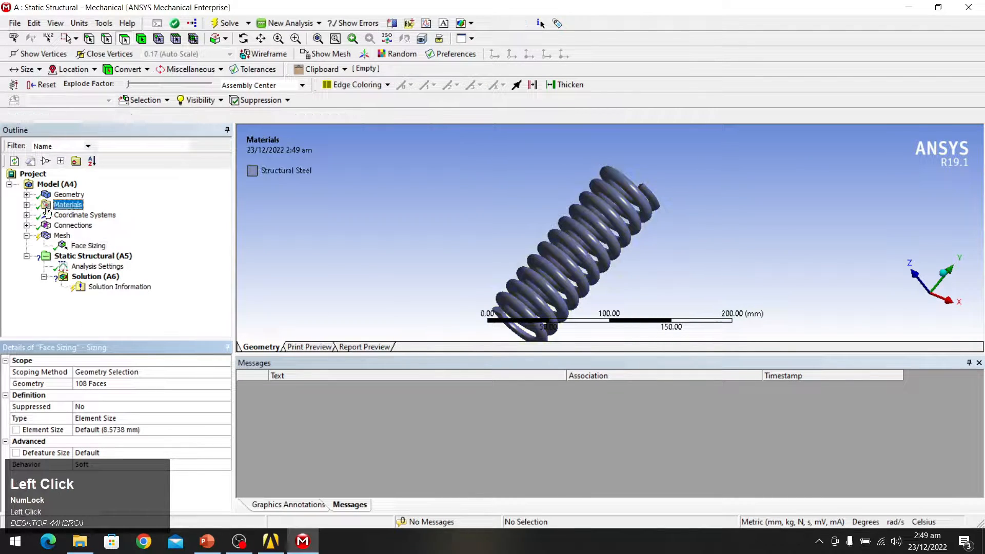
{"action": "left_click", "coordinate": [27, 205]}
{"action": "left_click", "coordinate": [100, 215]}
{"action": "right_click", "coordinate": [105, 218]}
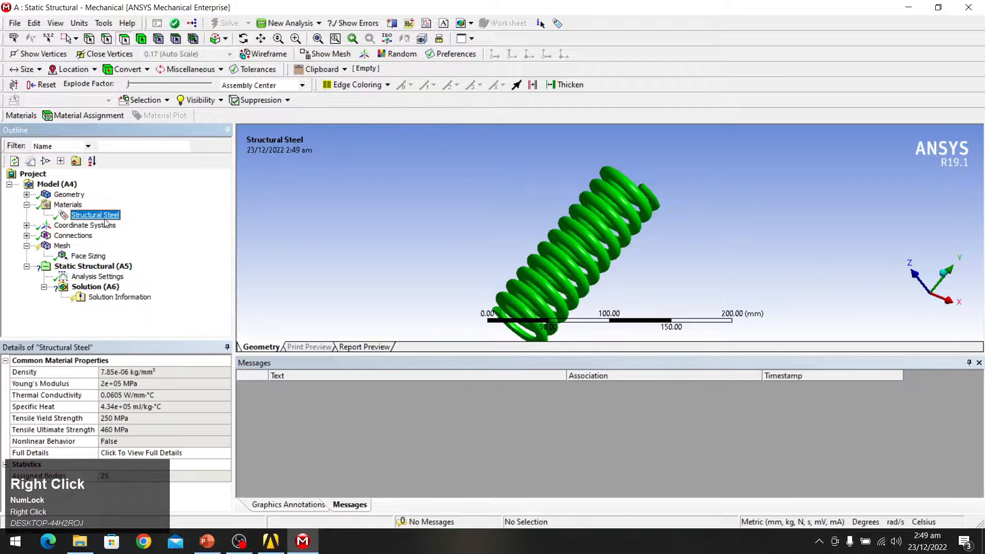
{"action": "left_click", "coordinate": [159, 224]}
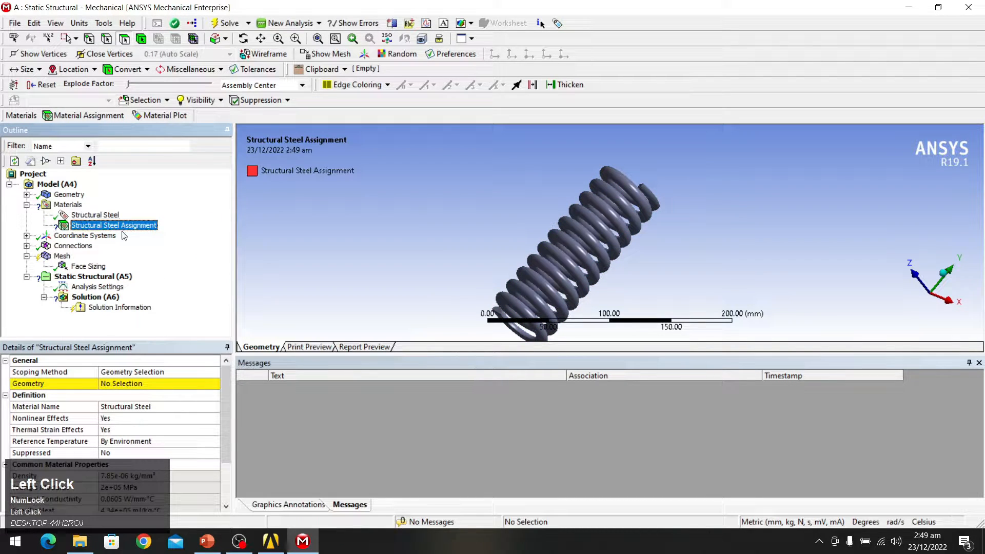
{"action": "left_click", "coordinate": [136, 383]}
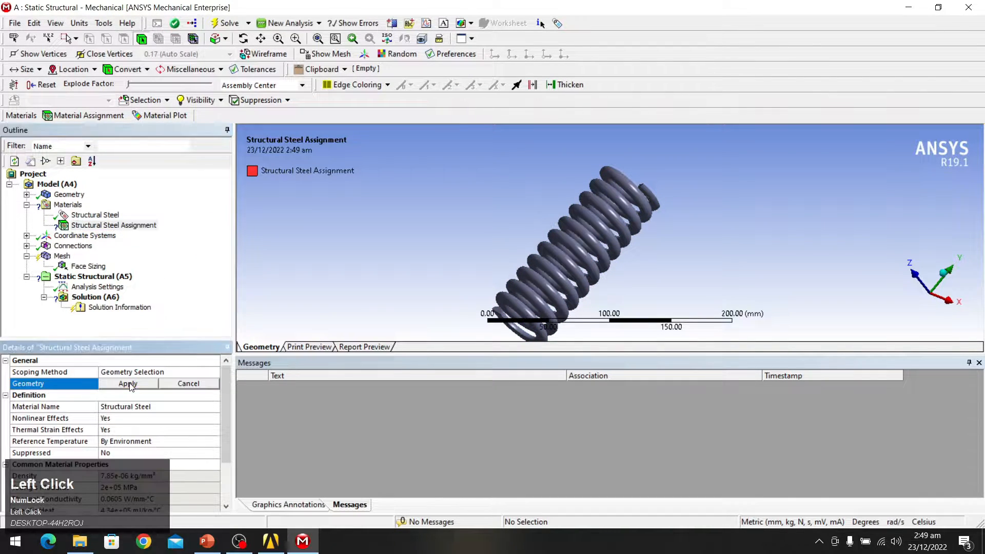
{"action": "scroll", "coordinate": [448, 194], "scroll_direction": "down", "scroll_amount": 2}
{"action": "left_click_drag", "start_coordinate": [450, 152], "coordinate": [716, 292]}
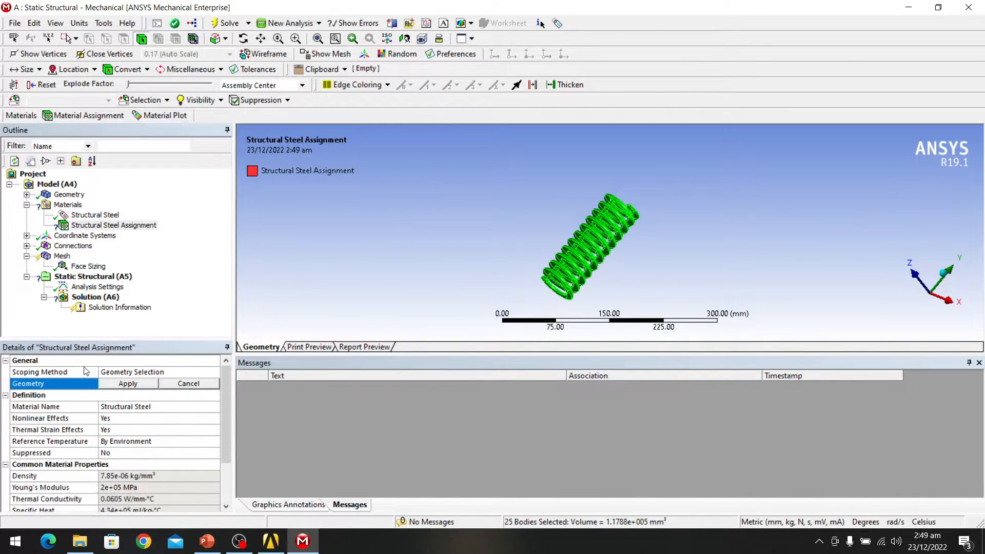
{"action": "left_click", "coordinate": [129, 384]}
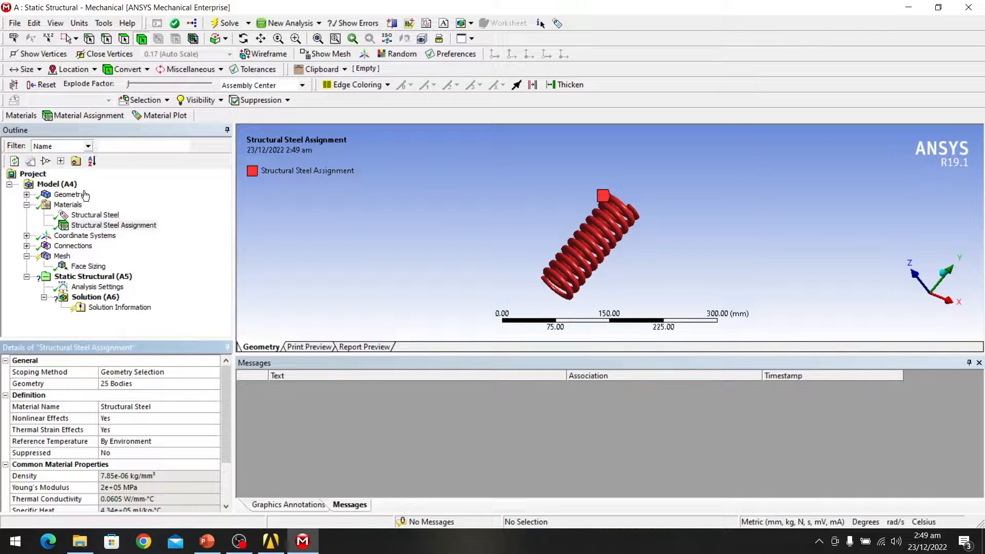
Step: Scope the Face Sizing control to all 108 box-selected spring faces with an 8 mm element size
{"action": "left_click", "coordinate": [60, 265]}
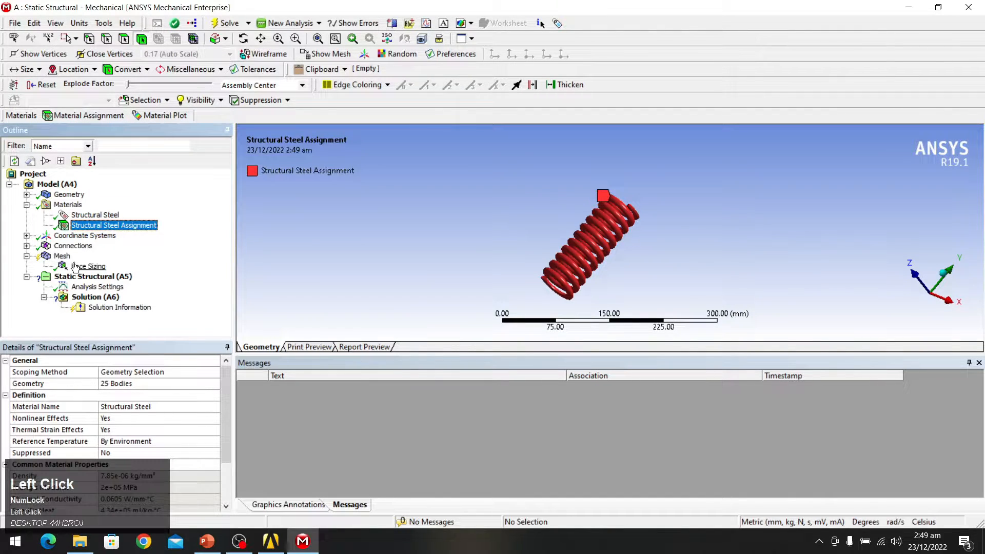
{"action": "left_click", "coordinate": [58, 256]}
{"action": "left_click", "coordinate": [84, 266]}
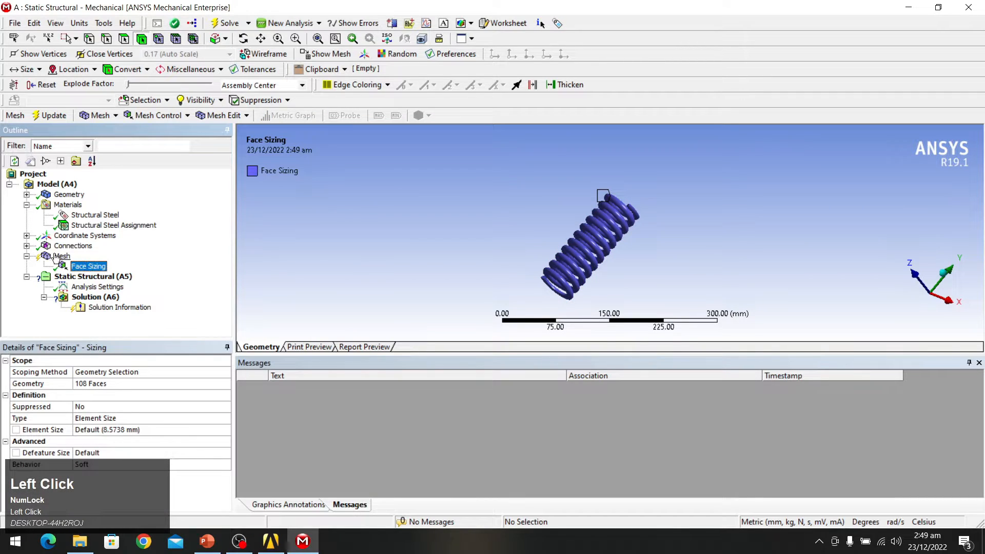
{"action": "right_click", "coordinate": [85, 266]}
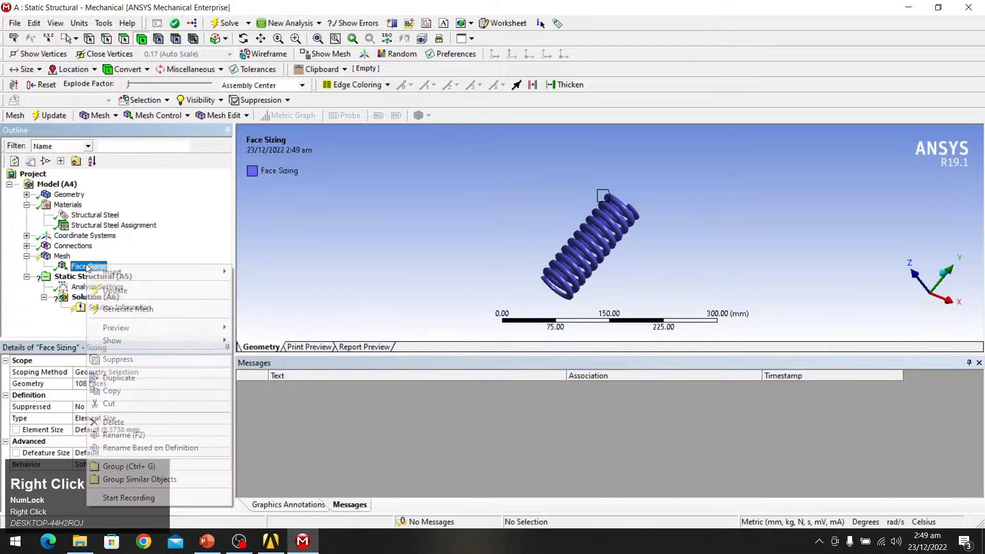
{"action": "left_click", "coordinate": [112, 384]}
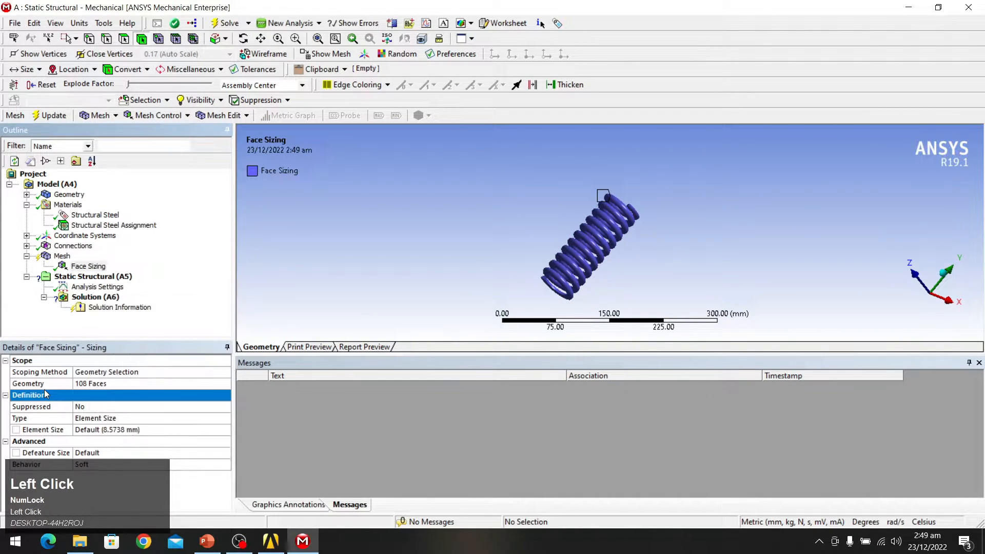
{"action": "left_click", "coordinate": [116, 385]}
{"action": "left_click_drag", "start_coordinate": [438, 141], "coordinate": [691, 308]}
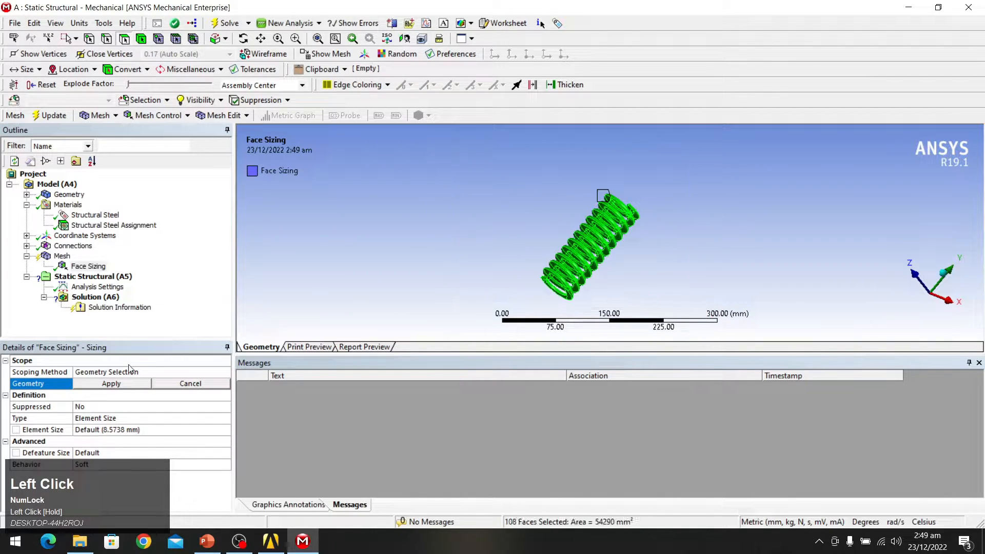
{"action": "left_click", "coordinate": [105, 389]}
{"action": "left_click", "coordinate": [145, 430]}
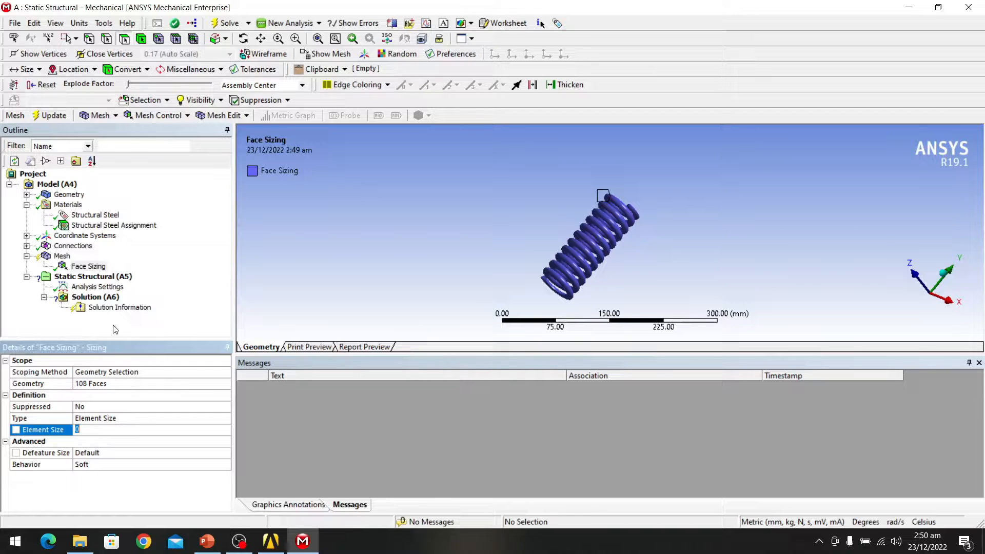
{"action": "type", "text": "8"}
{"action": "key", "text": "Return"}
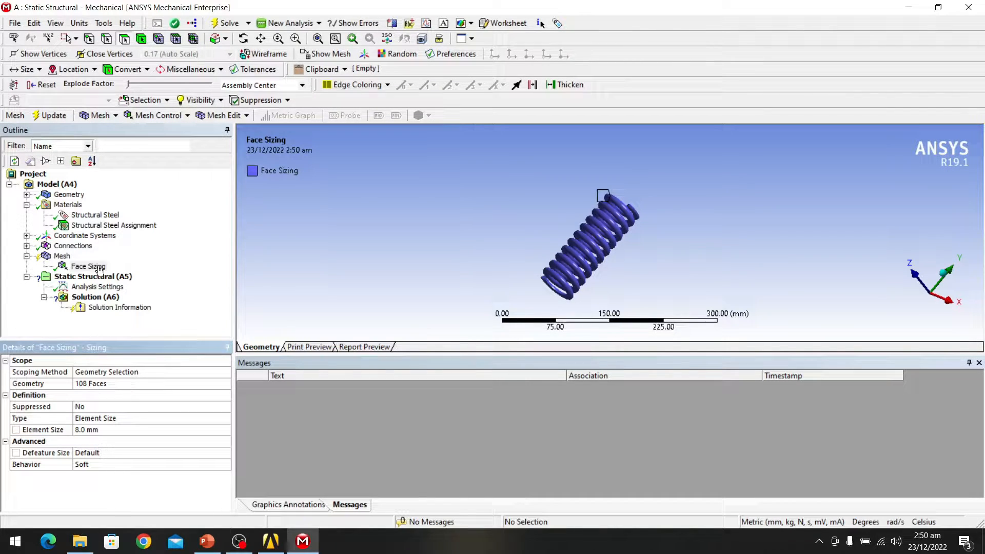
{"action": "left_click", "coordinate": [62, 256]}
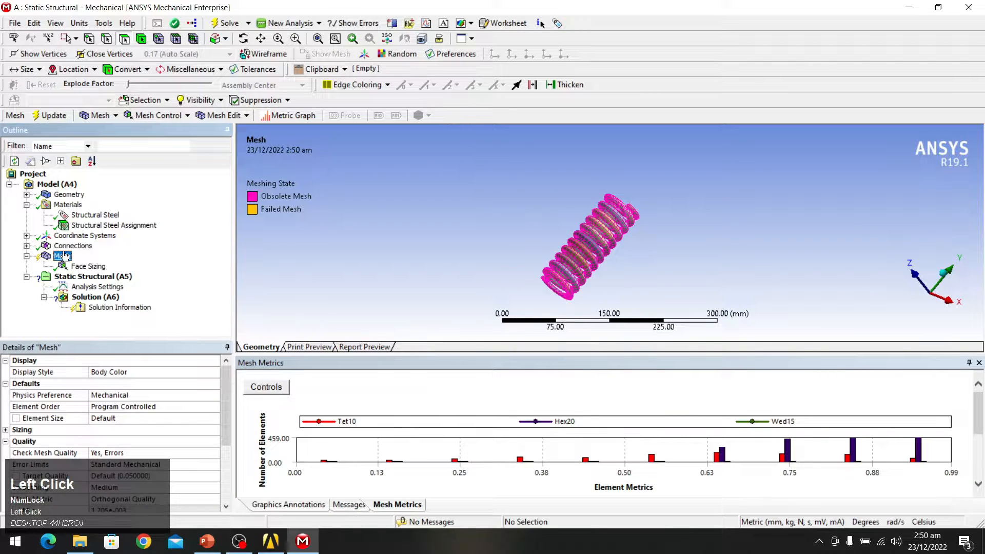
Step: Generate the 8 mm mesh and review Orthogonal Quality (average 0.64117, minimum 1.3748e-003)
{"action": "right_click", "coordinate": [62, 256]}
{"action": "left_click", "coordinate": [118, 297]}
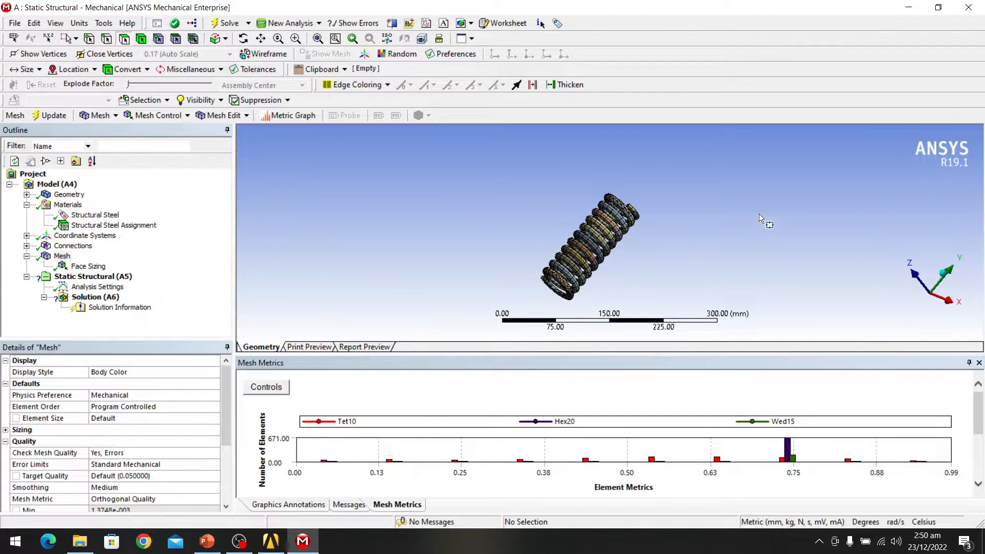
{"action": "scroll", "coordinate": [617, 235], "scroll_direction": "up", "scroll_amount": 2}
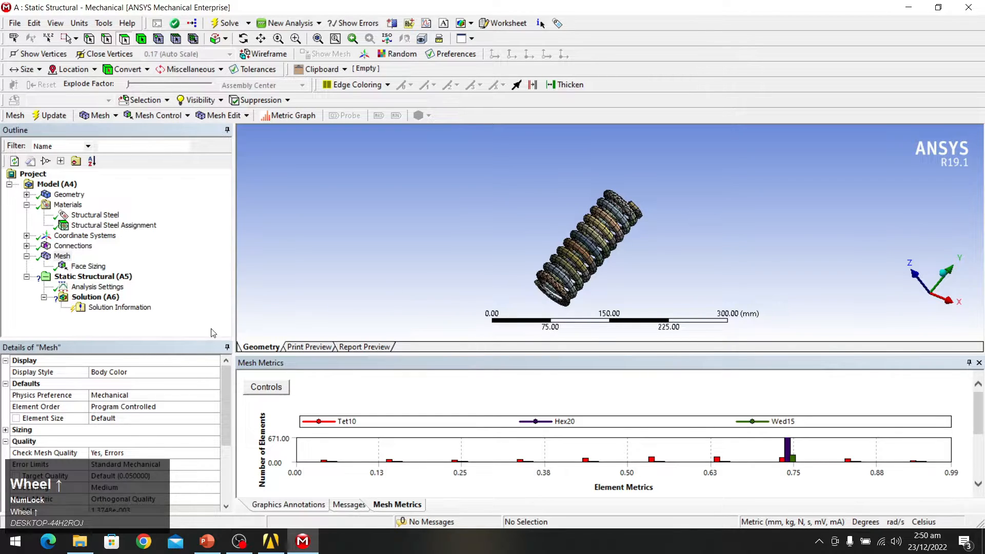
{"action": "scroll", "coordinate": [118, 362], "scroll_direction": "down", "scroll_amount": 2}
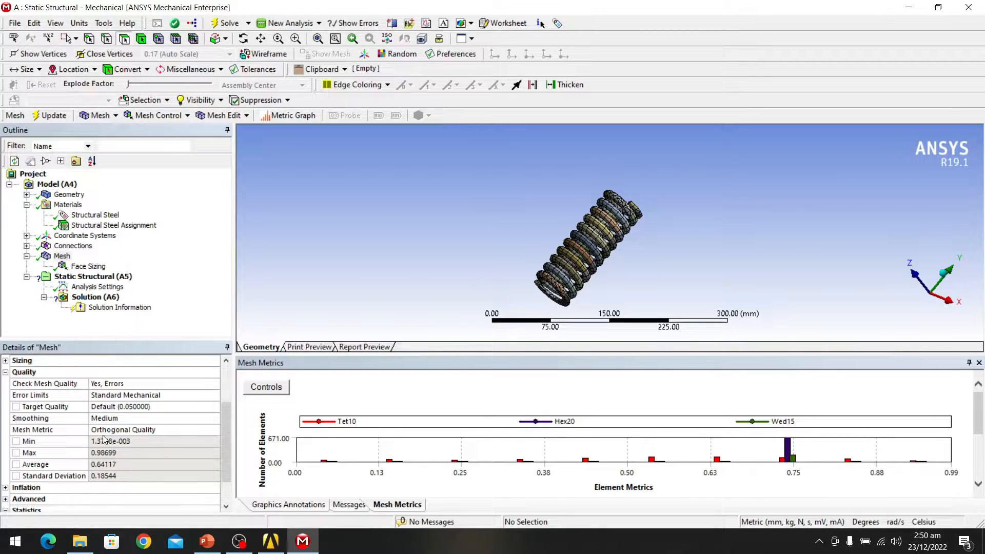
{"action": "left_click", "coordinate": [74, 266]}
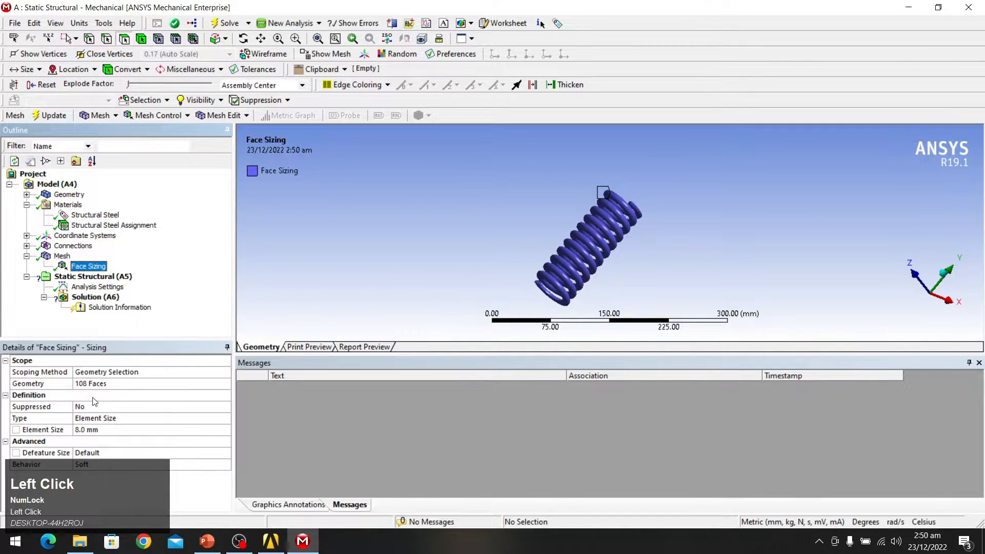
Step: Refine the face sizing element size to 5 mm and regenerate the mesh
{"action": "left_click", "coordinate": [101, 429]}
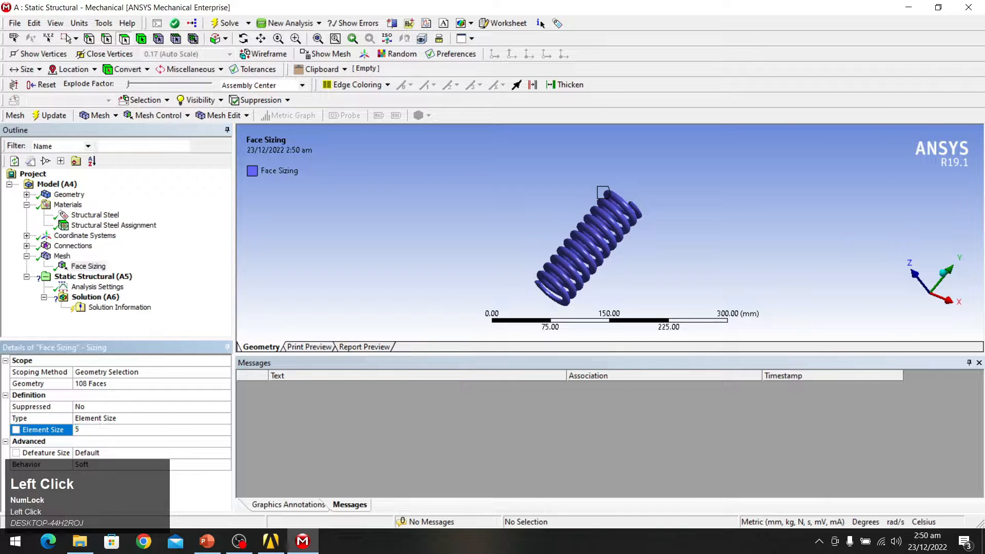
{"action": "type", "text": "5"}
{"action": "key", "text": "Return"}
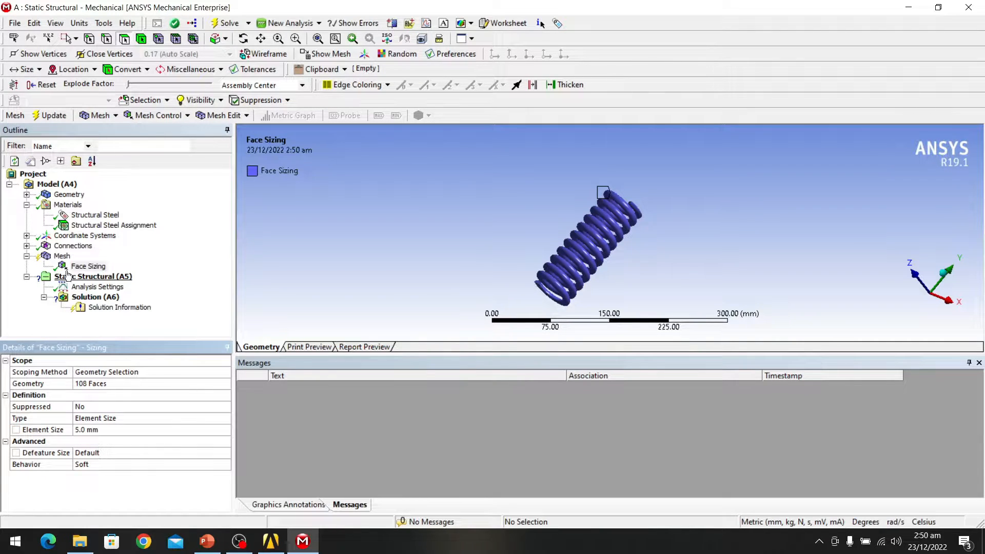
{"action": "left_click", "coordinate": [62, 255]}
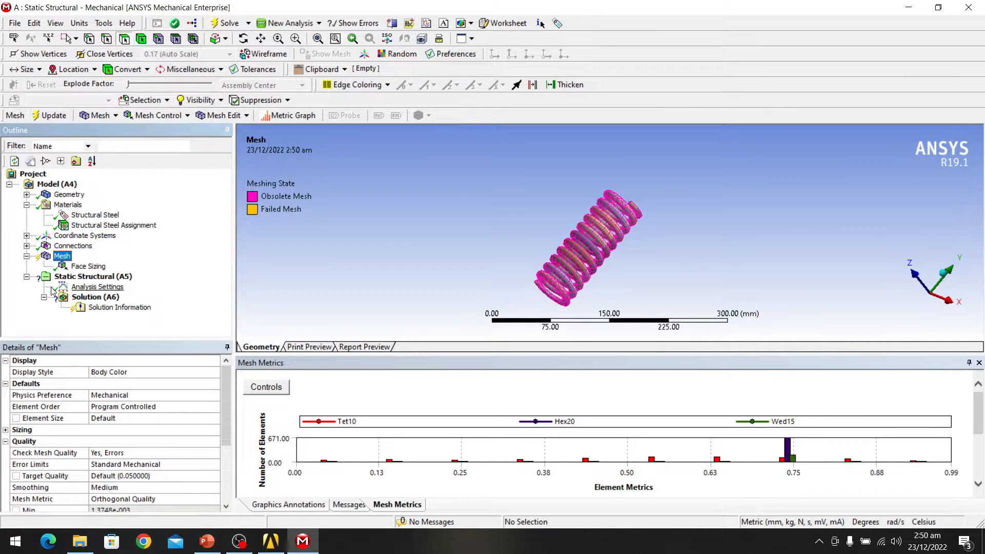
{"action": "right_click", "coordinate": [79, 260]}
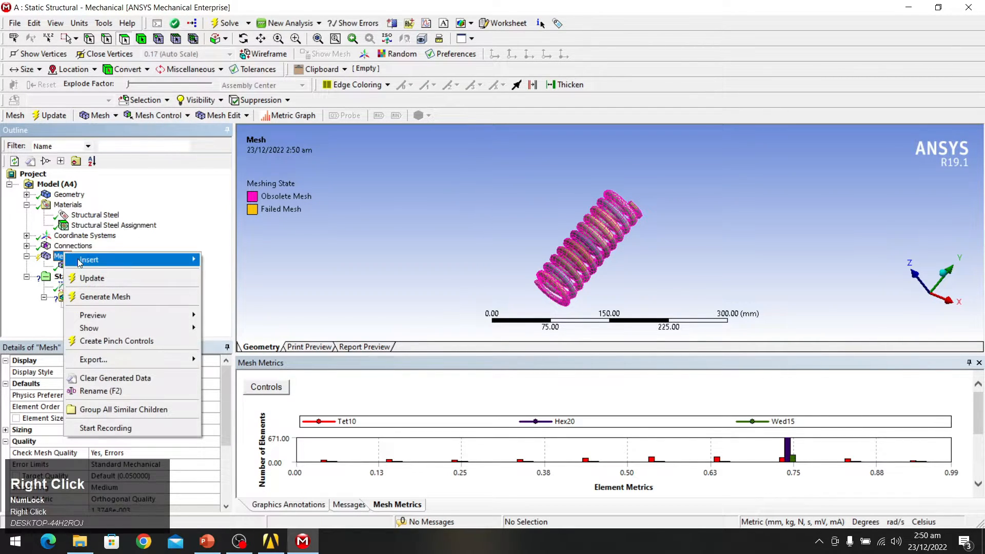
{"action": "left_click", "coordinate": [104, 296]}
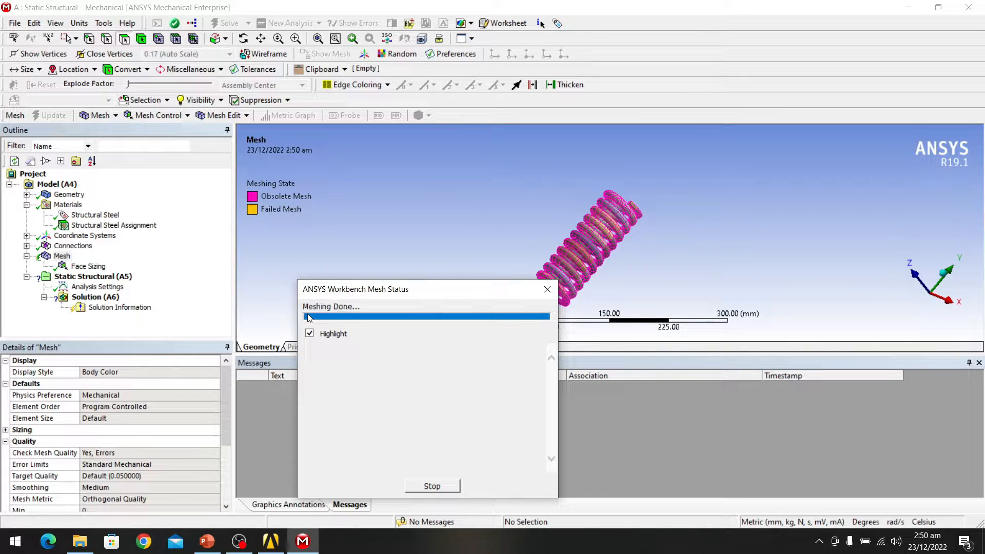
Step: Review the mesh statistics: 9445 nodes, 1967 elements, Orthogonal Quality averaging 0.77149
{"action": "scroll", "coordinate": [120, 458], "scroll_direction": "down", "scroll_amount": 2}
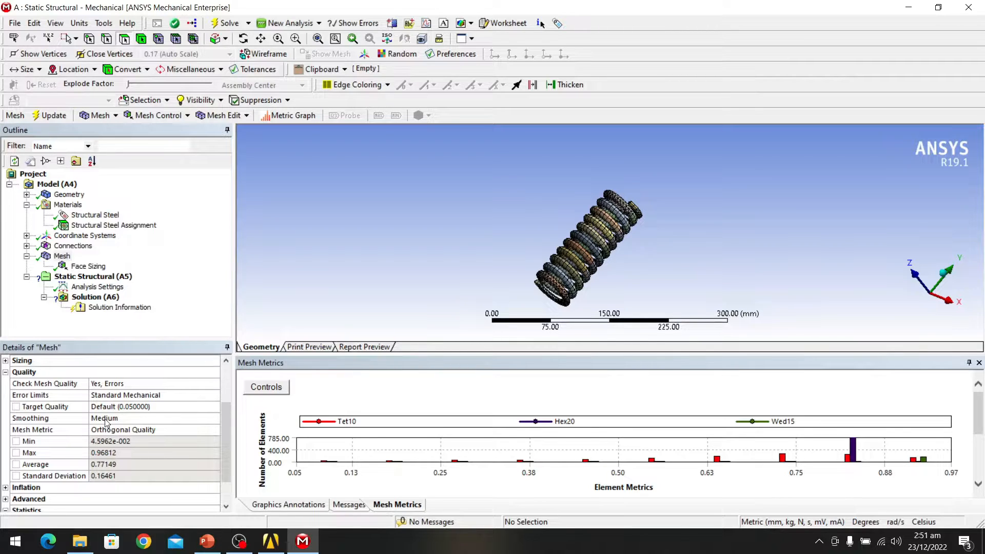
{"action": "scroll", "coordinate": [639, 228], "scroll_direction": "down", "scroll_amount": 1}
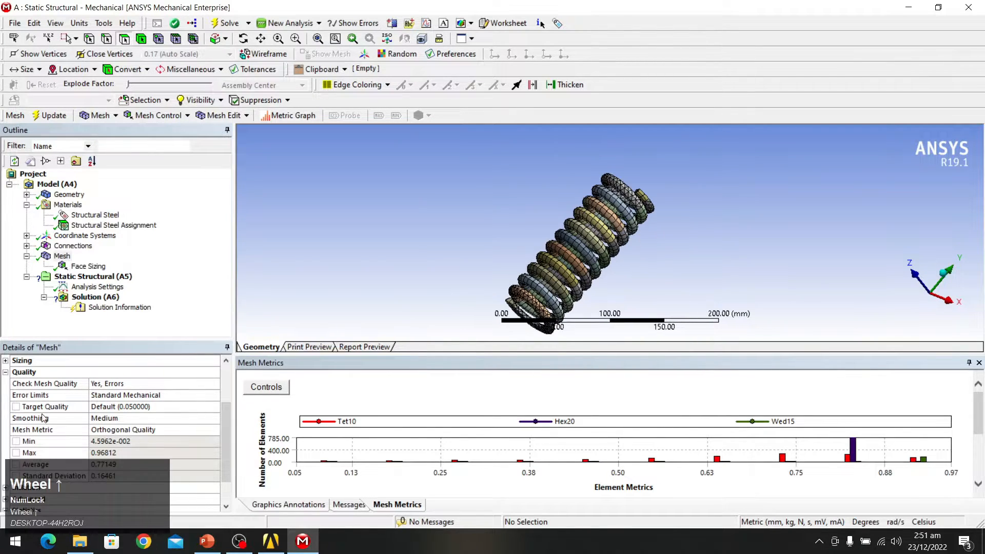
{"action": "scroll", "coordinate": [84, 408], "scroll_direction": "down", "scroll_amount": 1}
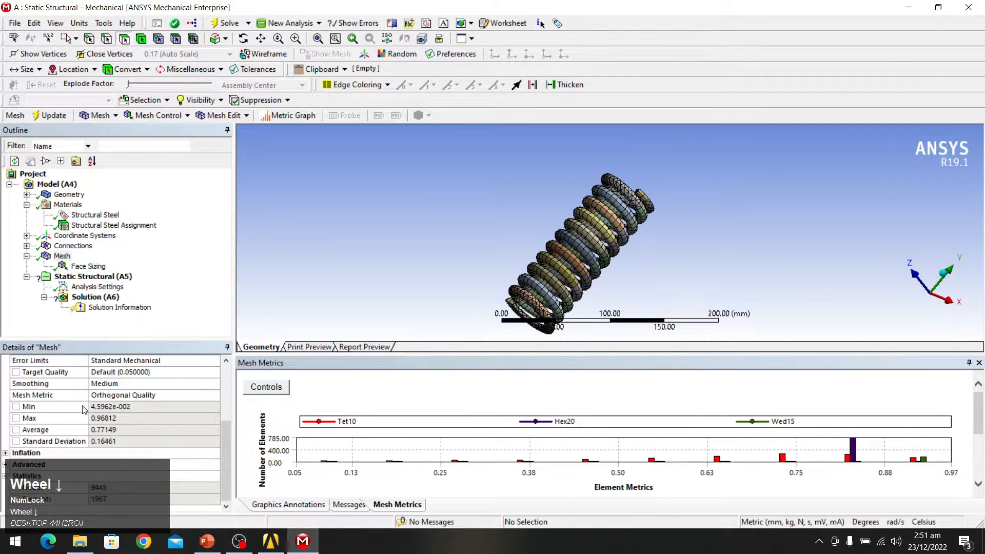
{"action": "left_click", "coordinate": [6, 482]}
{"action": "scroll", "coordinate": [142, 441], "scroll_direction": "down", "scroll_amount": 1}
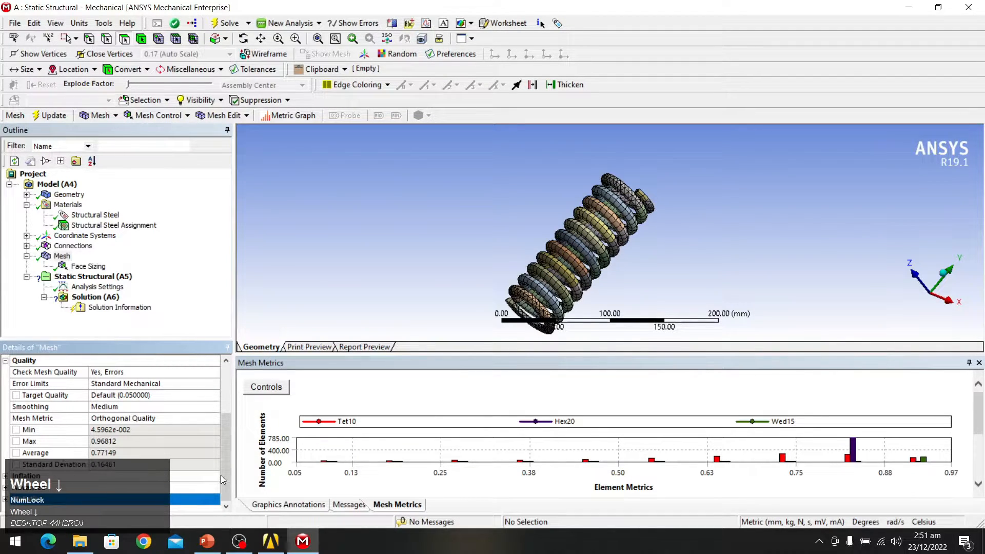
{"action": "left_click", "coordinate": [6, 500]}
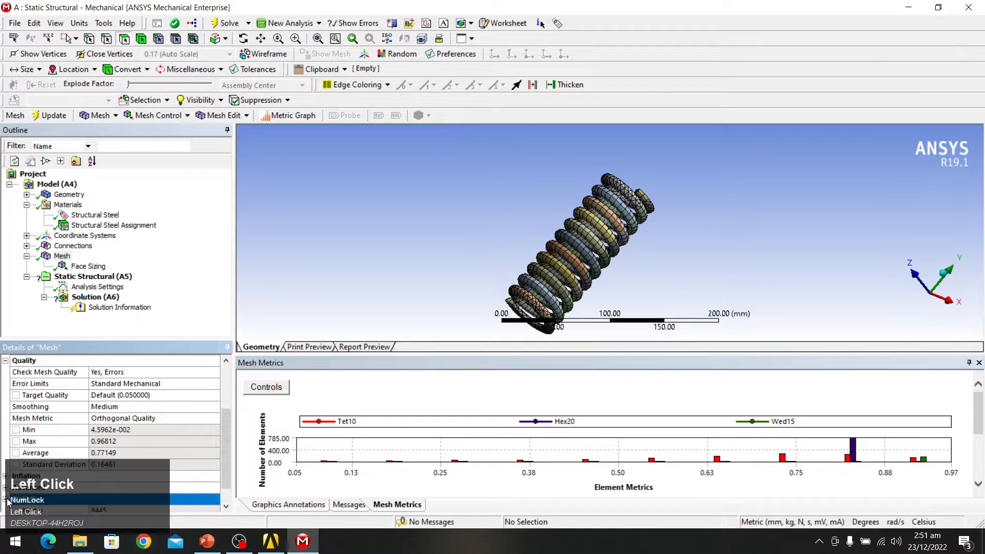
{"action": "scroll", "coordinate": [220, 460], "scroll_direction": "down", "scroll_amount": 1}
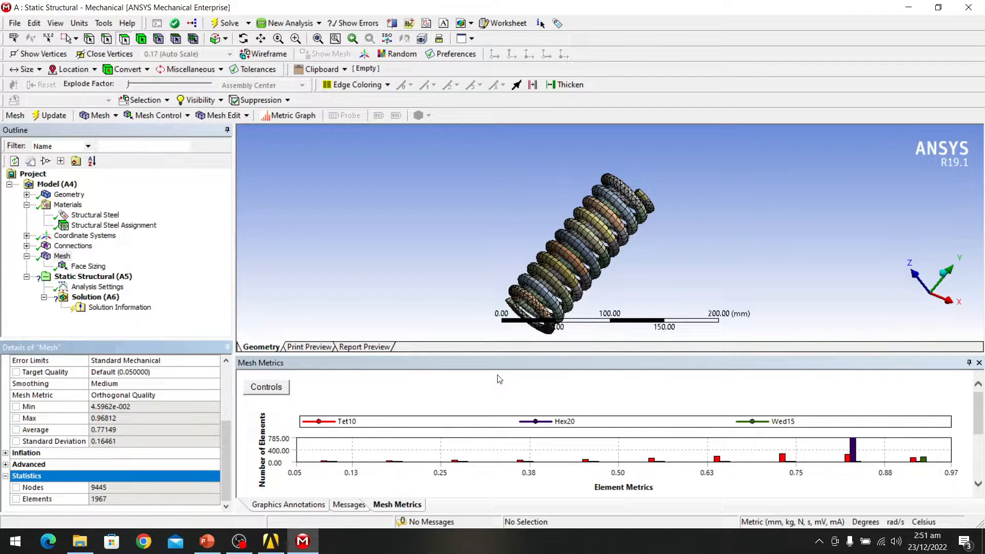
{"action": "scroll", "coordinate": [633, 220], "scroll_direction": "up", "scroll_amount": 6}
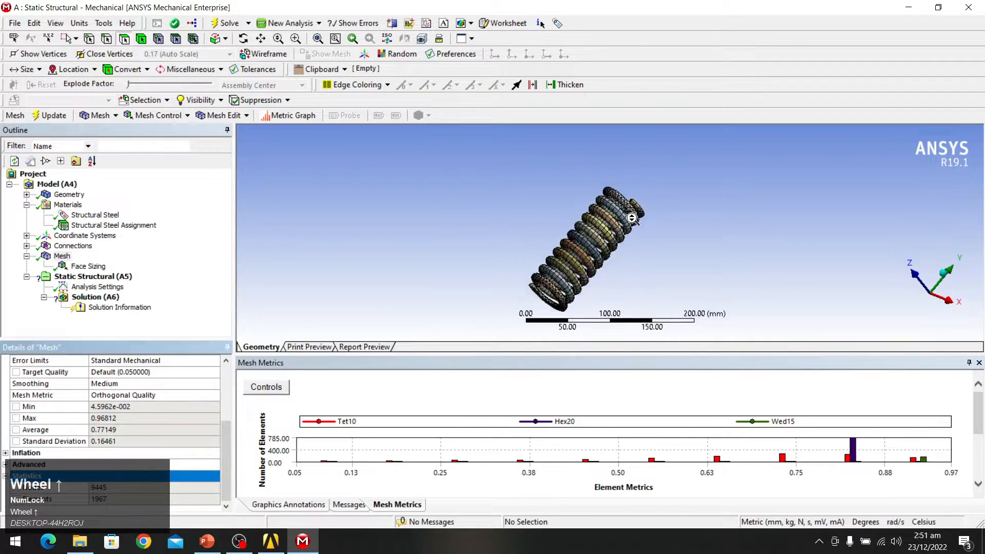
Step: Orbit and zoom to inspect the refined spring mesh, then select Static Structural
{"action": "middle_click_drag", "start_coordinate": [632, 218], "coordinate": [472, 253]}
{"action": "scroll", "coordinate": [472, 253], "scroll_direction": "up", "scroll_amount": 3}
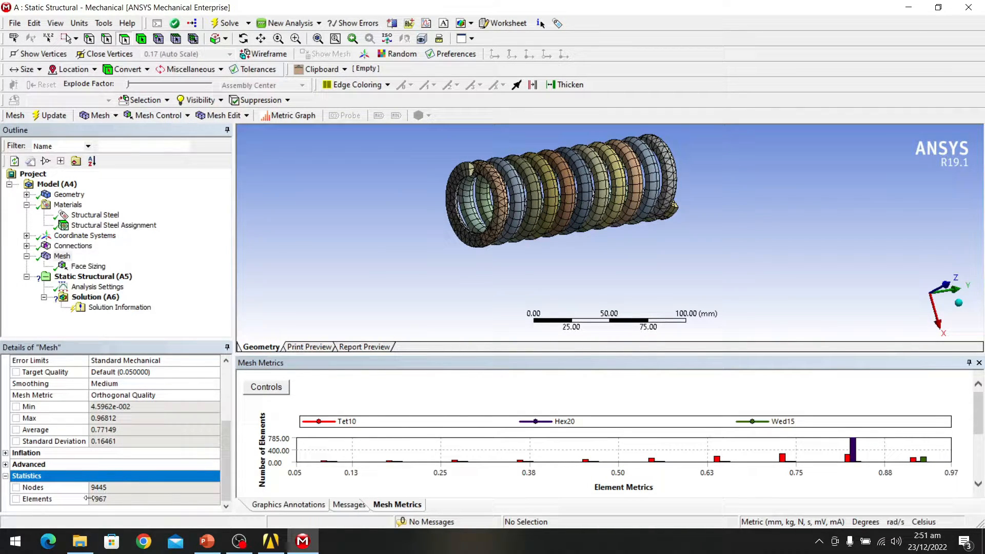
{"action": "scroll", "coordinate": [620, 180], "scroll_direction": "down", "scroll_amount": 2}
{"action": "scroll", "coordinate": [619, 180], "scroll_direction": "up", "scroll_amount": 2}
{"action": "middle_click_drag", "start_coordinate": [619, 180], "coordinate": [667, 177]}
{"action": "scroll", "coordinate": [667, 177], "scroll_direction": "up", "scroll_amount": 3}
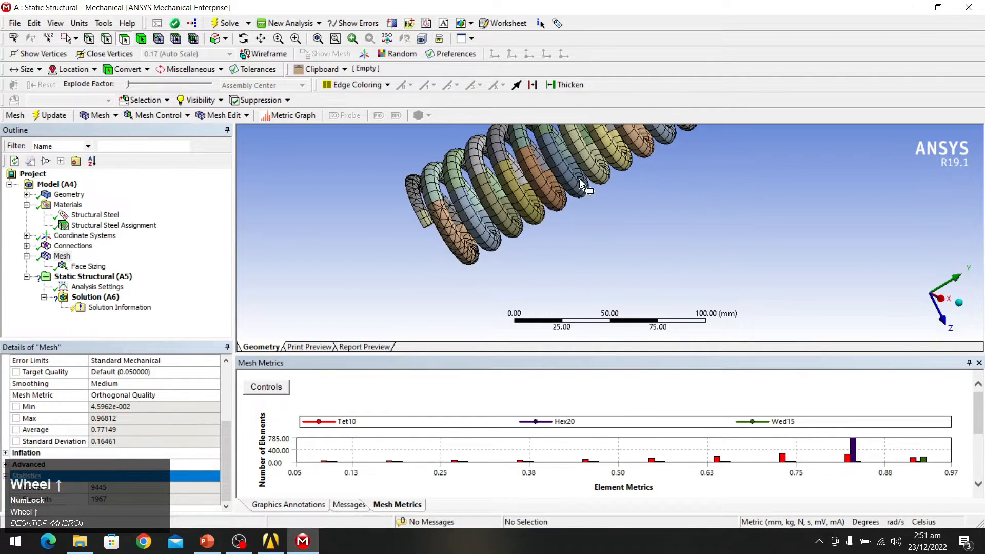
{"action": "scroll", "coordinate": [667, 177], "scroll_direction": "up", "scroll_amount": 1}
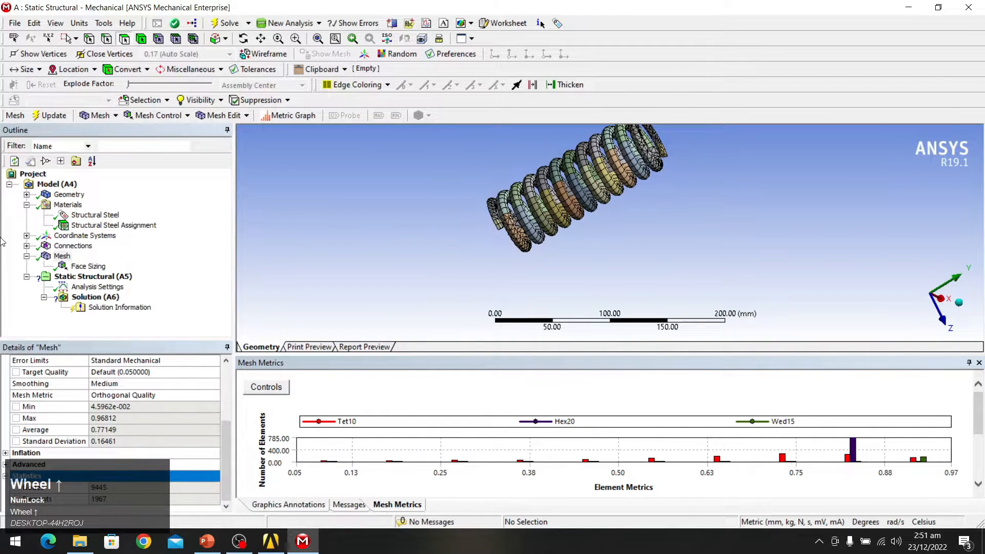
{"action": "left_click", "coordinate": [104, 277]}
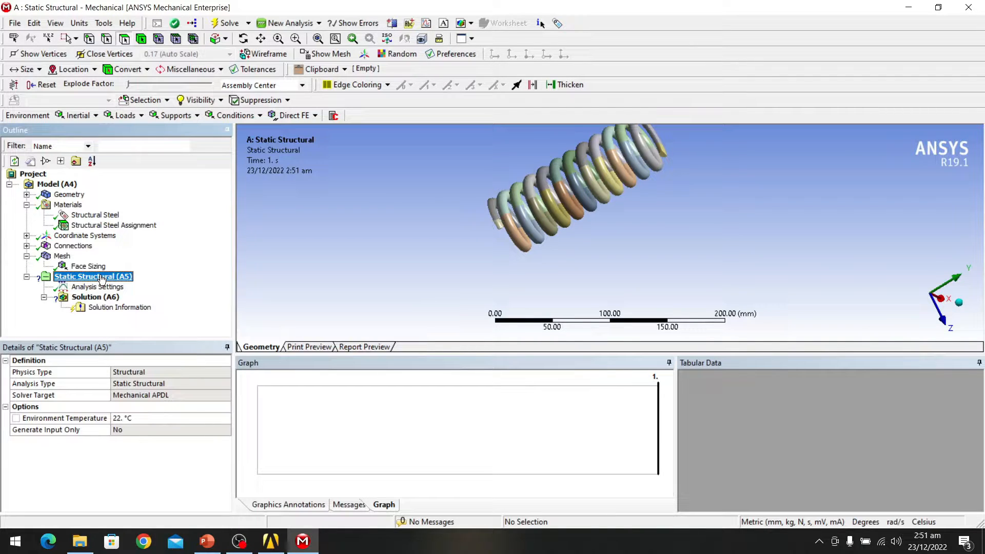
Step: Insert two Fixed Supports under Static Structural
{"action": "right_click", "coordinate": [102, 279]}
{"action": "mouse_move", "coordinate": [149, 282]}
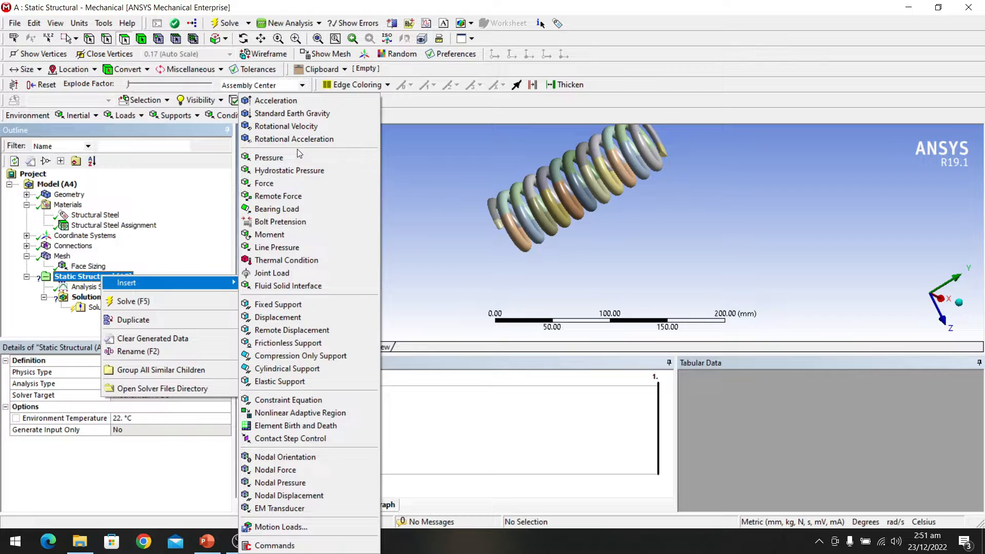
{"action": "left_click", "coordinate": [294, 305]}
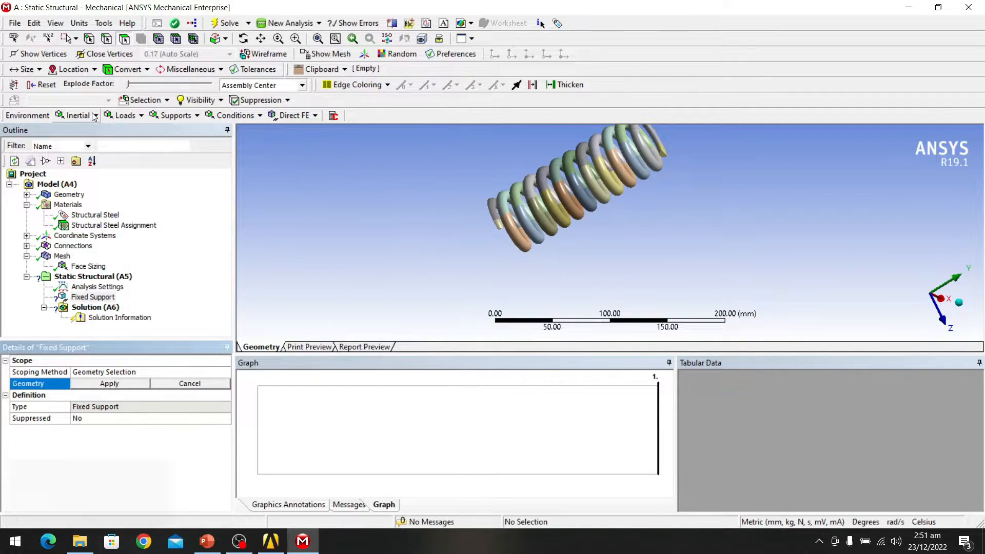
{"action": "left_click", "coordinate": [198, 117]}
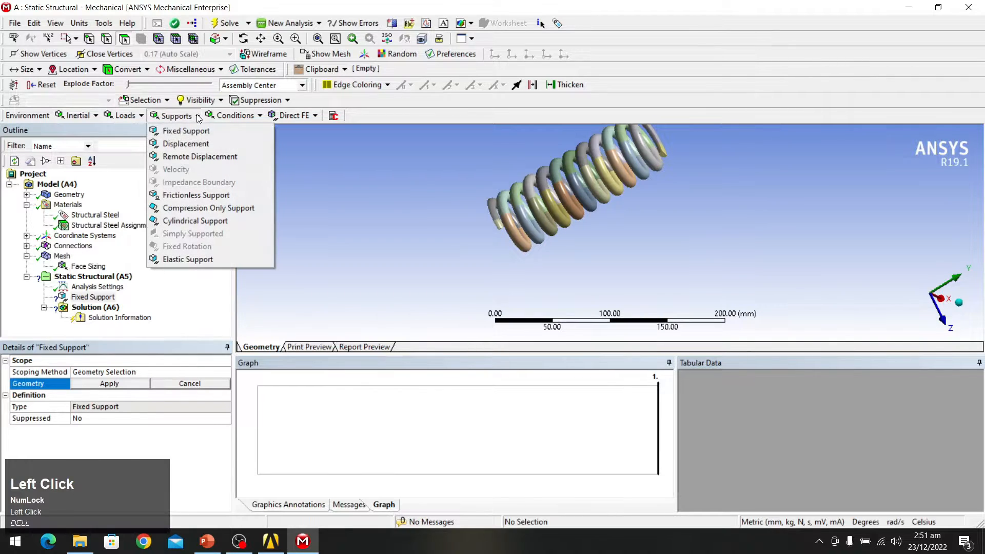
{"action": "left_click", "coordinate": [194, 130]}
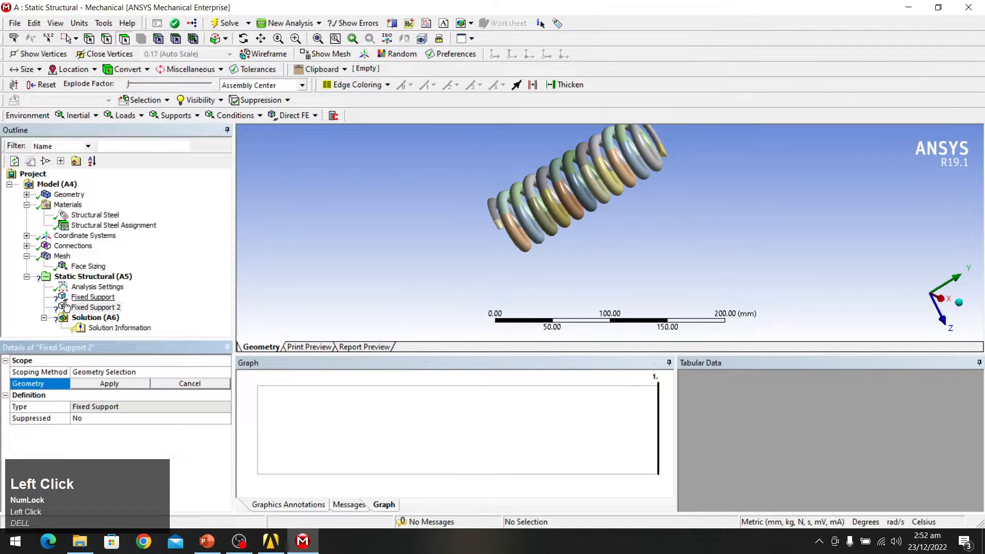
Step: Delete the first Fixed Support, leaving only Fixed Support 2
{"action": "left_click", "coordinate": [83, 298]}
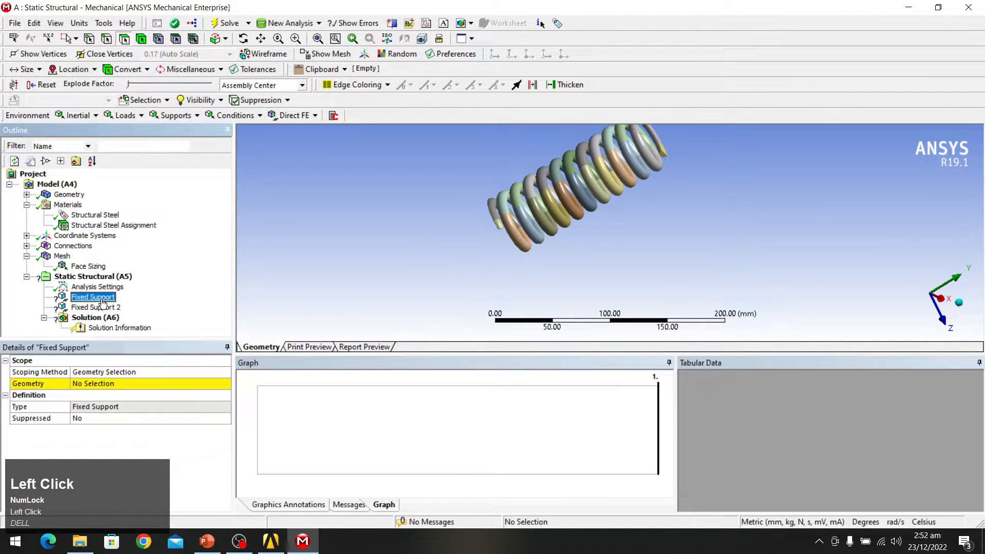
{"action": "key", "text": "Delete"}
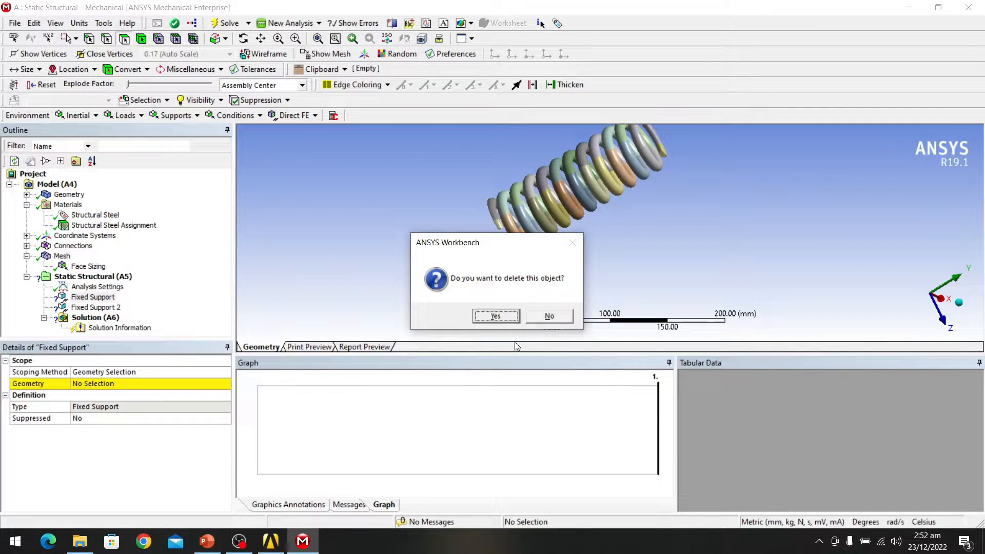
{"action": "left_click", "coordinate": [507, 315]}
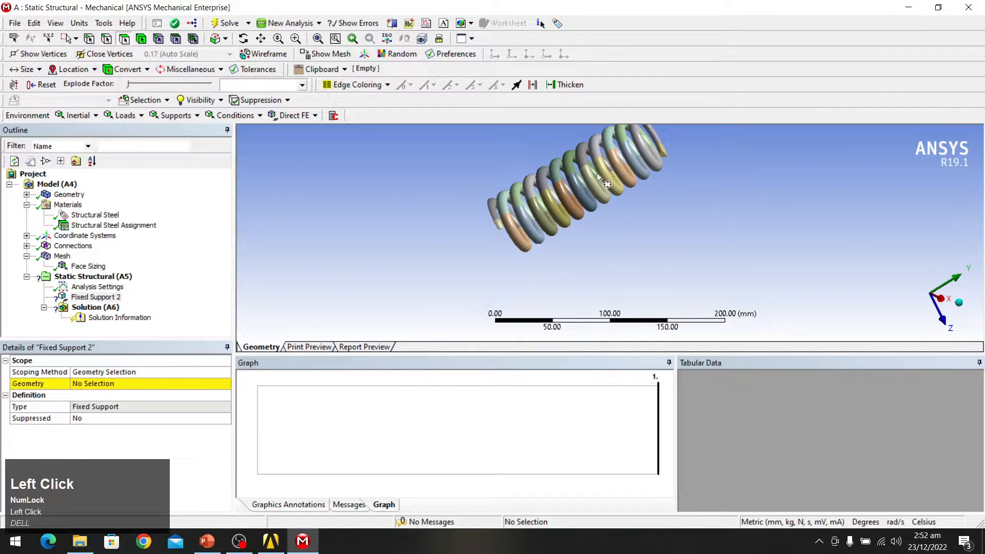
{"action": "middle_click_drag", "start_coordinate": [460, 245], "coordinate": [608, 269]}
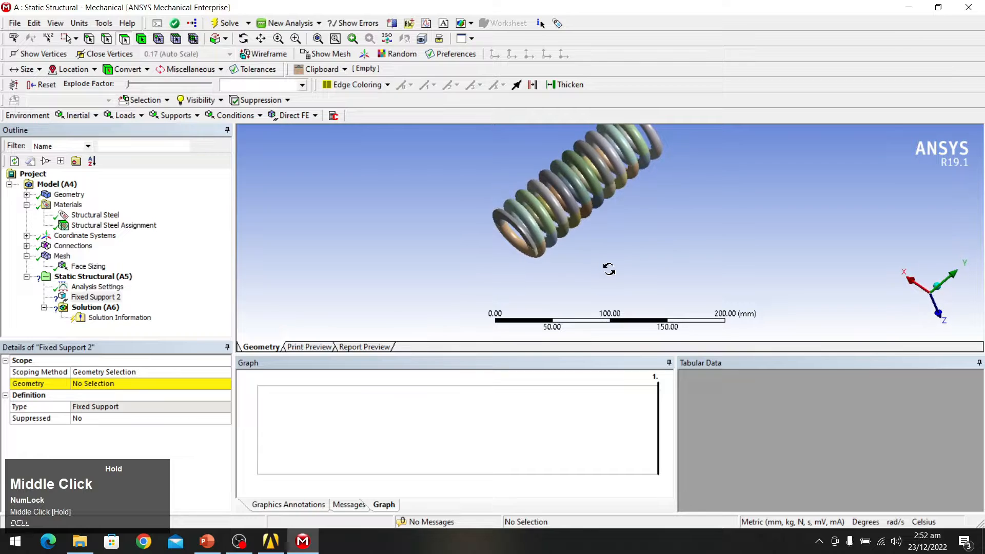
{"action": "scroll", "coordinate": [534, 235], "scroll_direction": "down", "scroll_amount": 2}
{"action": "scroll", "coordinate": [540, 226], "scroll_direction": "up", "scroll_amount": 5}
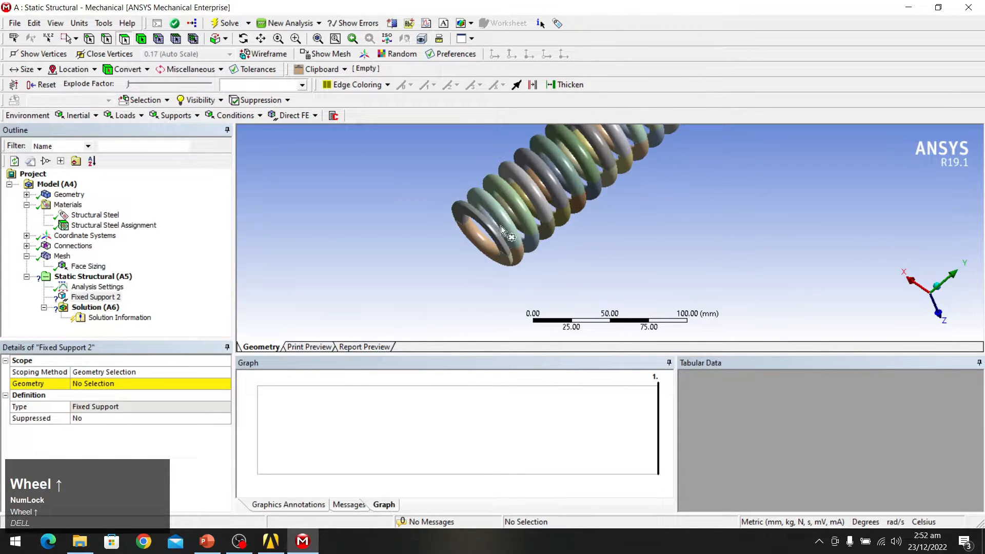
{"action": "left_click", "coordinate": [140, 40]}
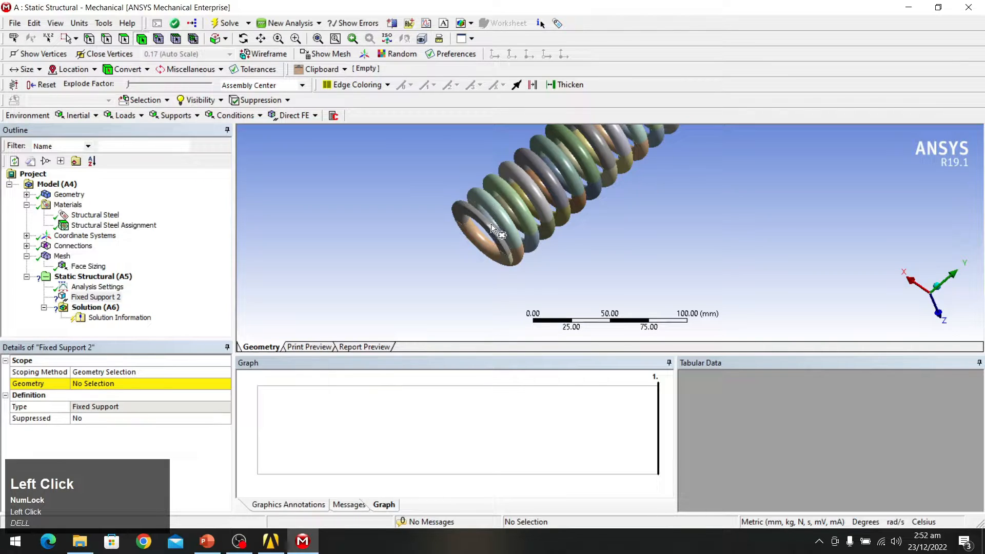
Step: Switch to Single Select and pick three end-coil bodies of the spring
{"action": "left_click", "coordinate": [75, 39]}
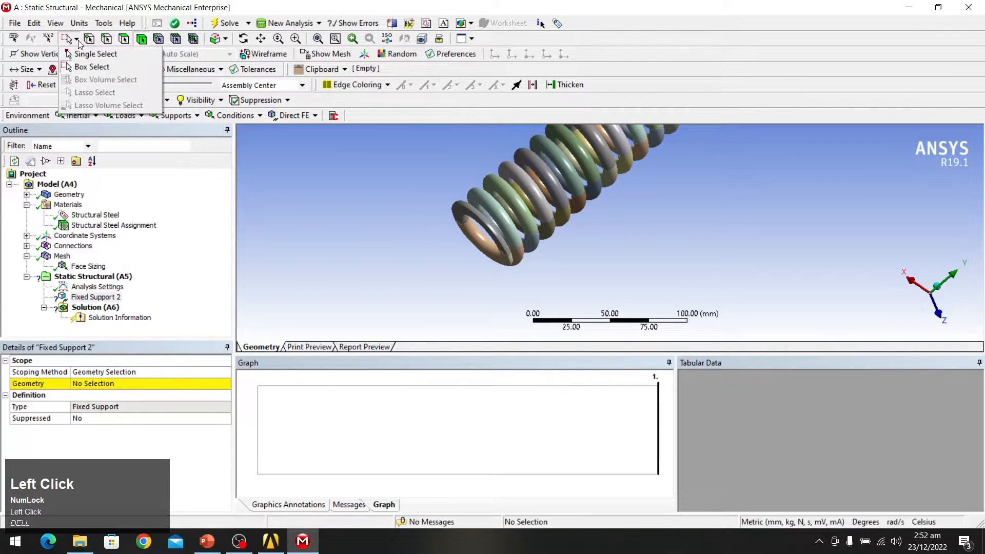
{"action": "left_click", "coordinate": [87, 53]}
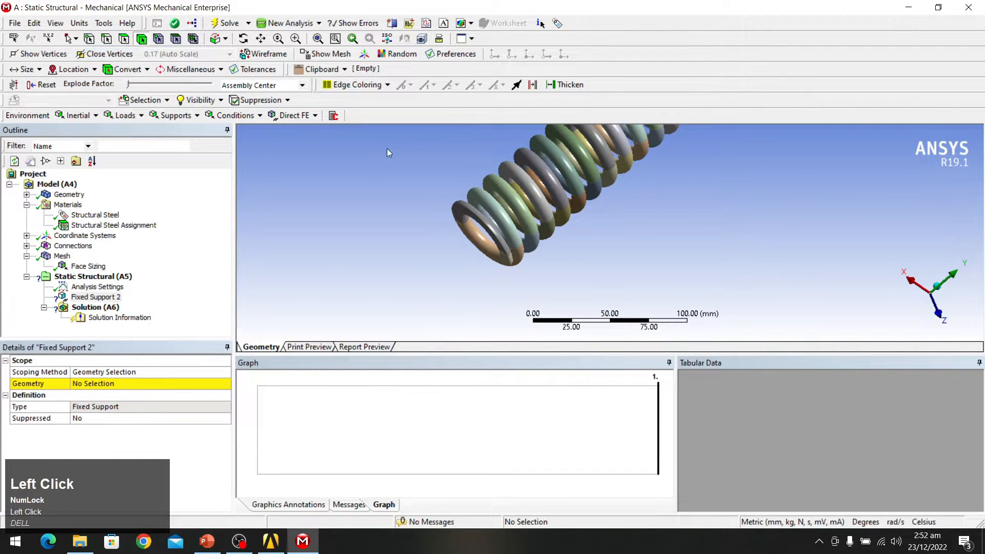
{"action": "left_click", "coordinate": [476, 213]}
{"action": "middle_click_drag", "start_coordinate": [469, 256], "coordinate": [544, 257]}
{"action": "left_click", "coordinate": [534, 237]}
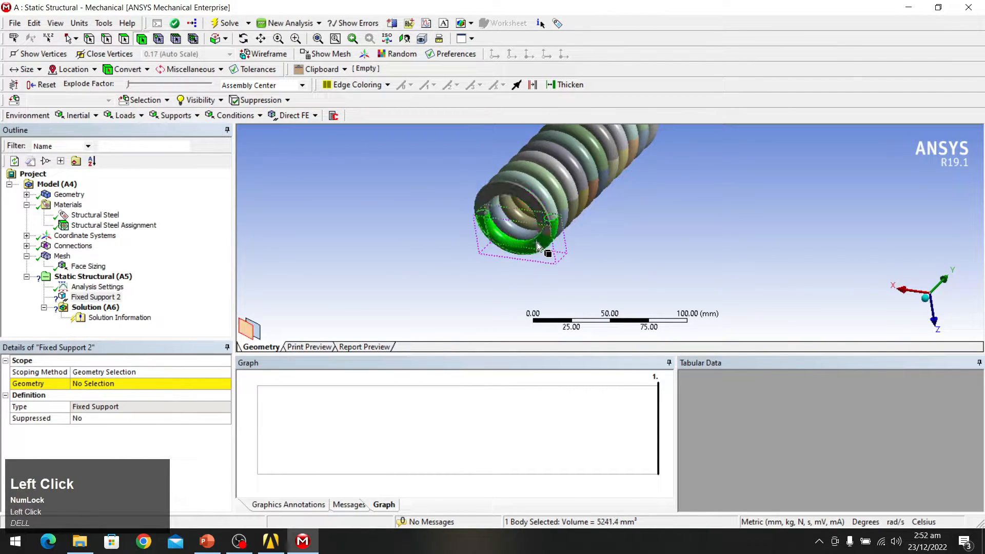
{"action": "left_click", "coordinate": [500, 183], "text": "ctrl"}
{"action": "middle_click_drag", "start_coordinate": [570, 241], "coordinate": [387, 275]}
{"action": "scroll", "coordinate": [501, 232], "scroll_direction": "up", "scroll_amount": 1, "text": "ctrl"}
{"action": "left_click", "coordinate": [501, 232], "text": "ctrl"}
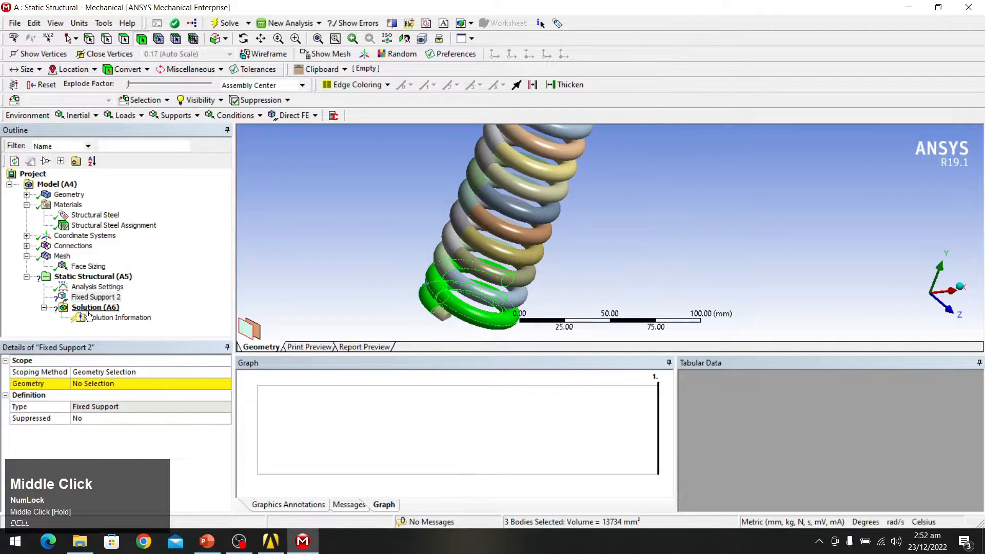
Step: Discard the body-based selection and switch the selection filter to faces
{"action": "left_click", "coordinate": [110, 385]}
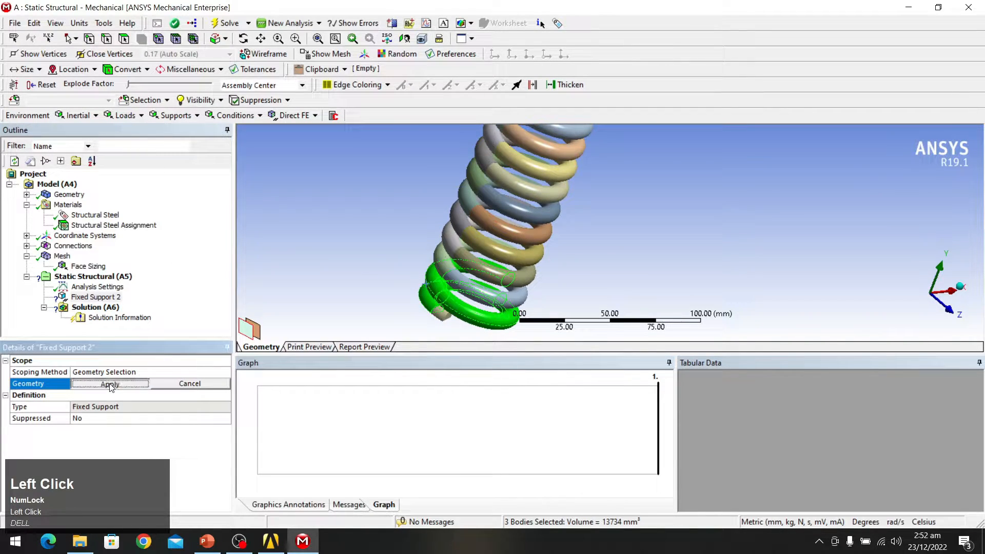
{"action": "left_click", "coordinate": [110, 385]}
{"action": "left_click", "coordinate": [123, 383]}
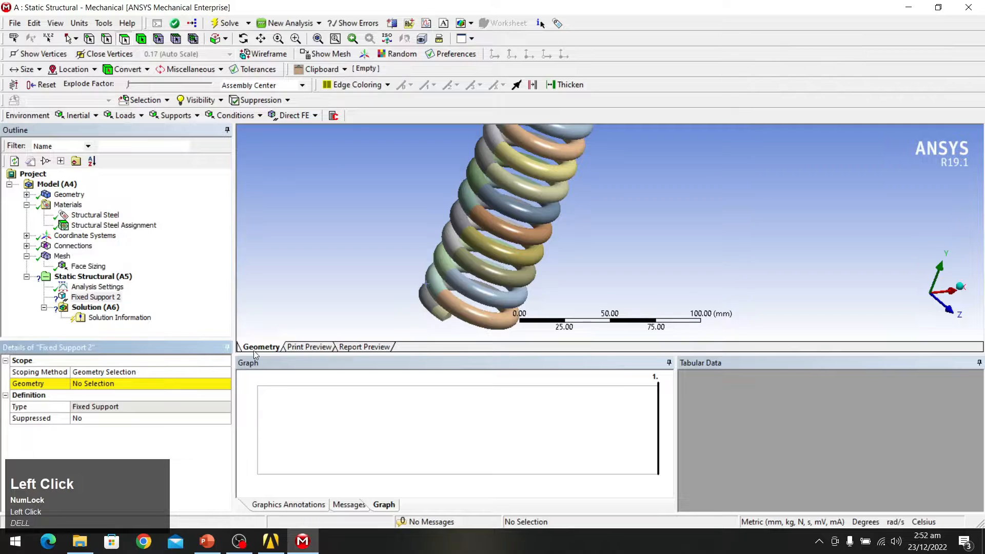
{"action": "left_click", "coordinate": [147, 383]}
{"action": "left_click", "coordinate": [147, 382]}
{"action": "left_click", "coordinate": [159, 383]}
Step: Ctrl-select the end coil's faces, including the end ring faces
{"action": "left_click", "coordinate": [460, 307], "text": "ctrl"}
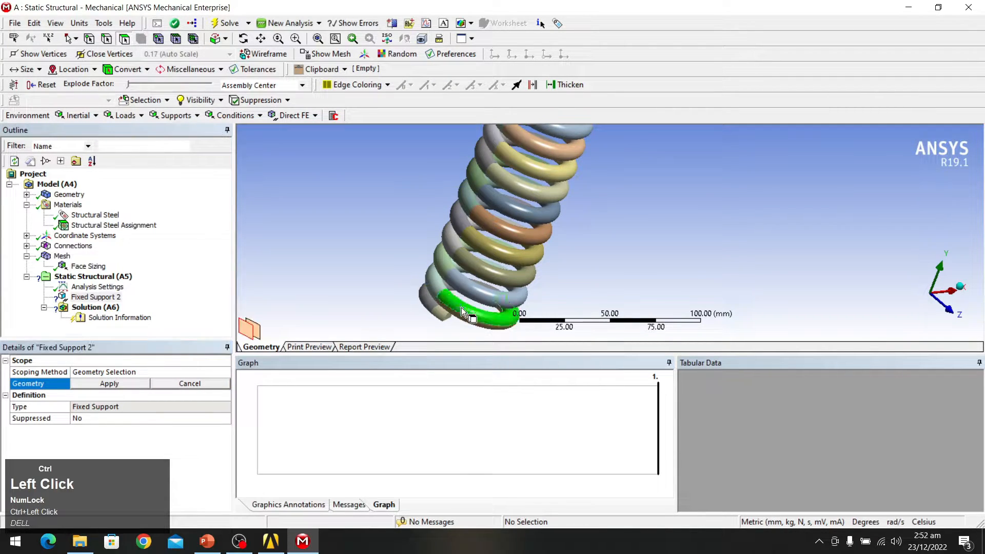
{"action": "left_click", "coordinate": [435, 288], "text": "ctrl"}
{"action": "left_click", "coordinate": [433, 310], "text": "ctrl"}
{"action": "left_click", "coordinate": [439, 315], "text": "ctrl"}
{"action": "left_click", "coordinate": [418, 307], "text": "ctrl"}
{"action": "middle_click_drag", "start_coordinate": [382, 281], "coordinate": [577, 220]}
{"action": "left_click", "coordinate": [550, 177], "text": "ctrl"}
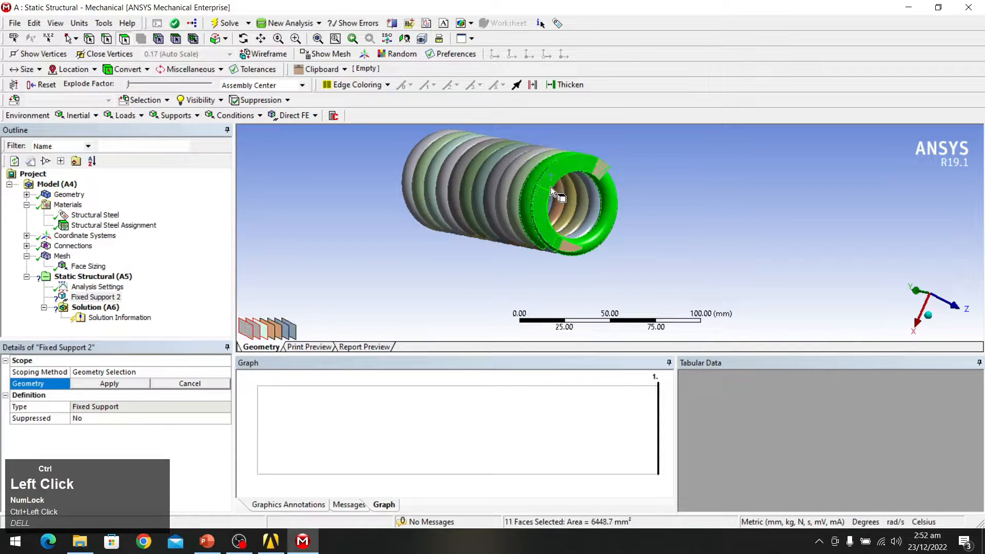
{"action": "left_click", "coordinate": [566, 248], "text": "ctrl"}
{"action": "left_click", "coordinate": [598, 167], "text": "ctrl"}
{"action": "middle_click_drag", "start_coordinate": [656, 199], "coordinate": [626, 259]}
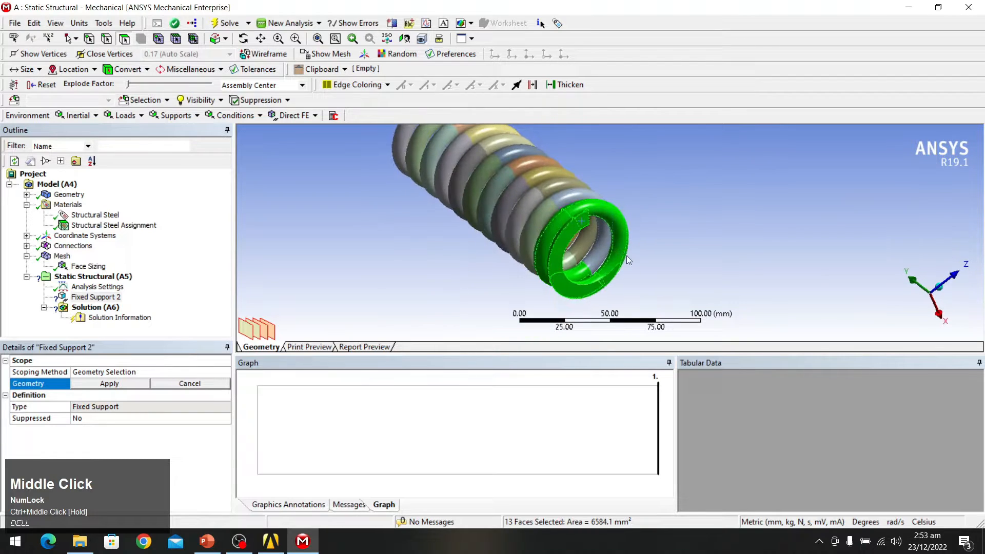
Step: Assign the 13 selected end-coil faces to Fixed Support 2
{"action": "left_click", "coordinate": [116, 387]}
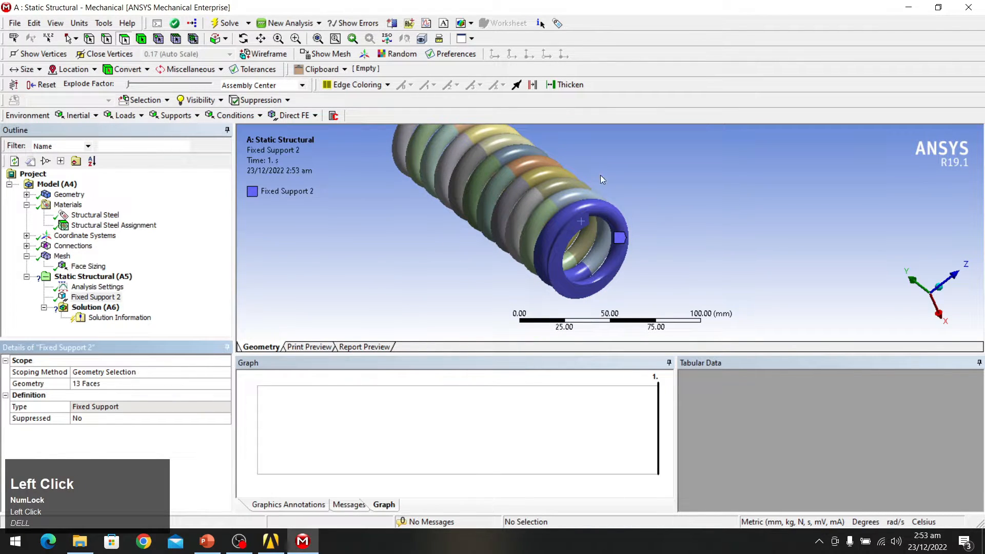
{"action": "scroll", "coordinate": [608, 221], "scroll_direction": "down", "scroll_amount": 2}
{"action": "middle_click_drag", "start_coordinate": [607, 221], "coordinate": [813, 232]}
{"action": "scroll", "coordinate": [666, 222], "scroll_direction": "down", "scroll_amount": 2}
{"action": "scroll", "coordinate": [638, 214], "scroll_direction": "up", "scroll_amount": 1}
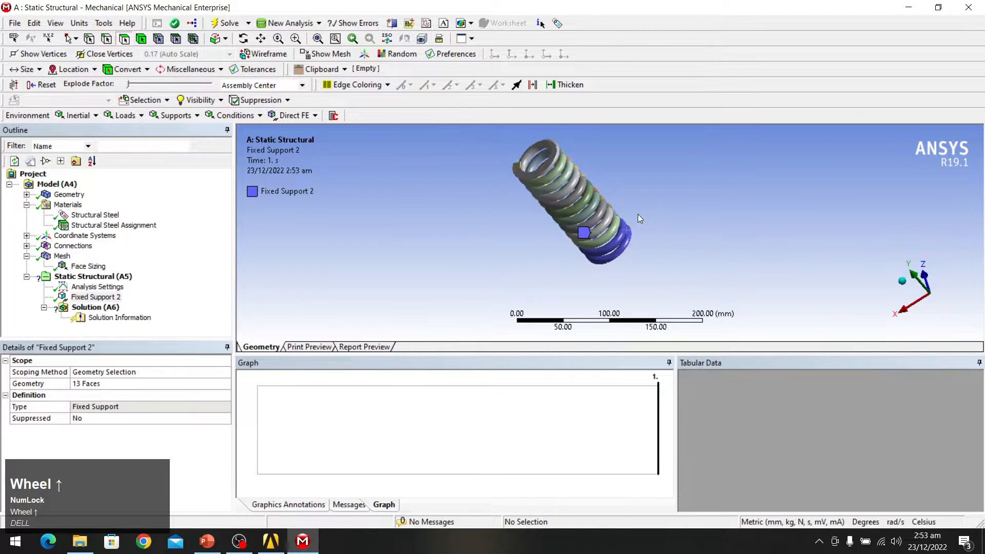
Step: Insert a Force load under Static Structural
{"action": "left_click", "coordinate": [101, 278]}
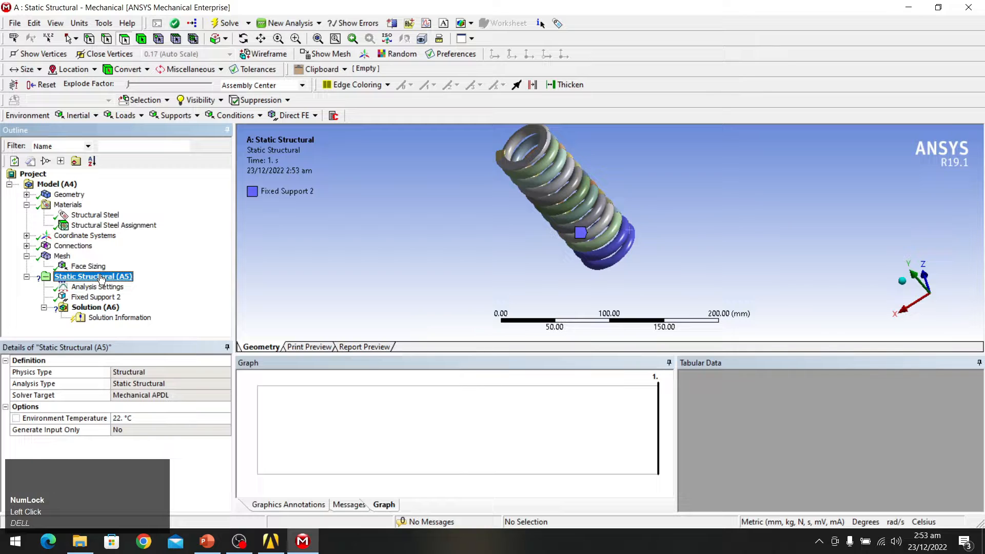
{"action": "right_click", "coordinate": [113, 279]}
{"action": "mouse_move", "coordinate": [158, 287]}
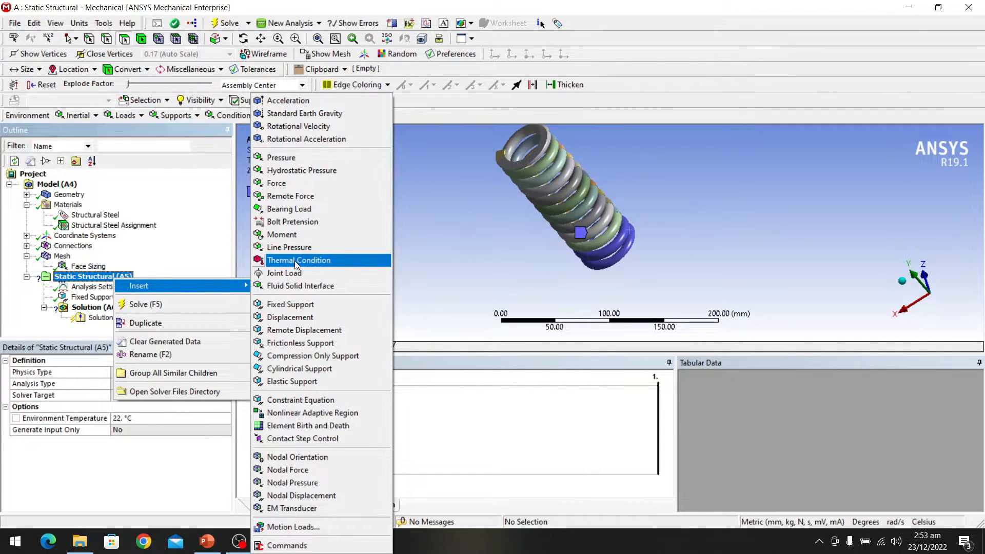
{"action": "left_click", "coordinate": [308, 185]}
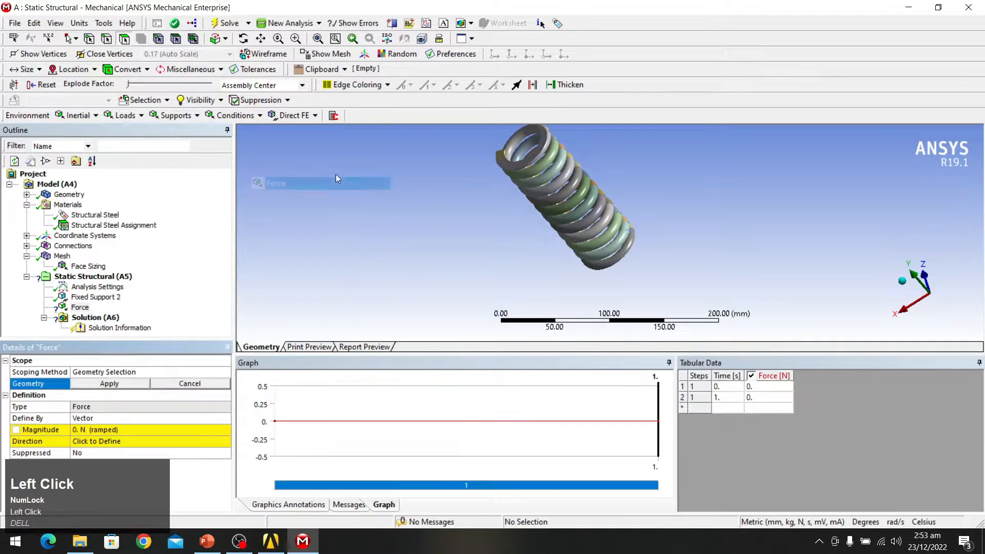
Step: Select the first eight faces of the top coil for the force
{"action": "scroll", "coordinate": [528, 152], "scroll_direction": "up", "scroll_amount": 3}
{"action": "middle_click_drag", "start_coordinate": [526, 146], "coordinate": [578, 205]}
{"action": "scroll", "coordinate": [530, 145], "scroll_direction": "down", "scroll_amount": 3}
{"action": "scroll", "coordinate": [572, 159], "scroll_direction": "up", "scroll_amount": 2}
{"action": "scroll", "coordinate": [546, 278], "scroll_direction": "up", "scroll_amount": 2}
{"action": "scroll", "coordinate": [564, 226], "scroll_direction": "up", "scroll_amount": 2}
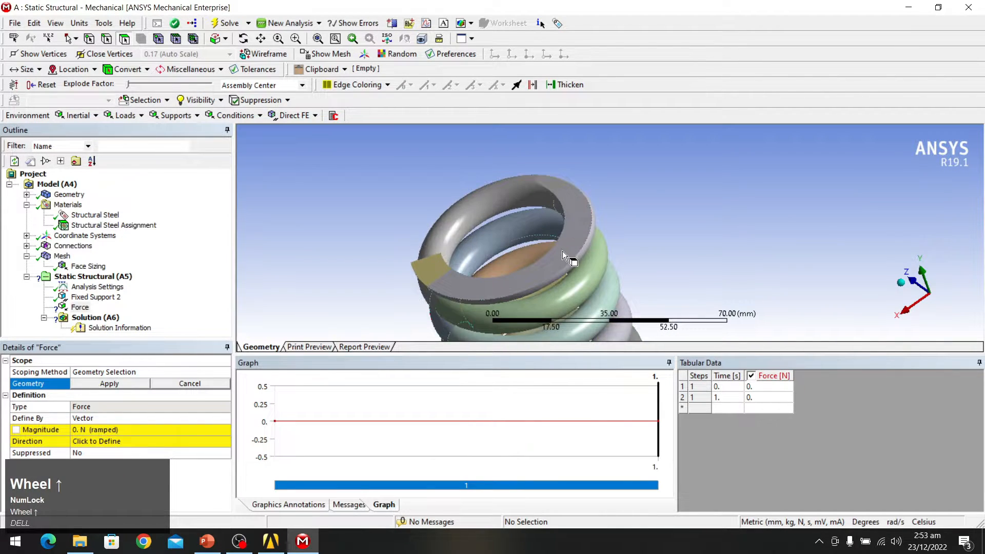
{"action": "left_click", "coordinate": [564, 251]}
{"action": "left_click", "coordinate": [429, 264], "text": "ctrl"}
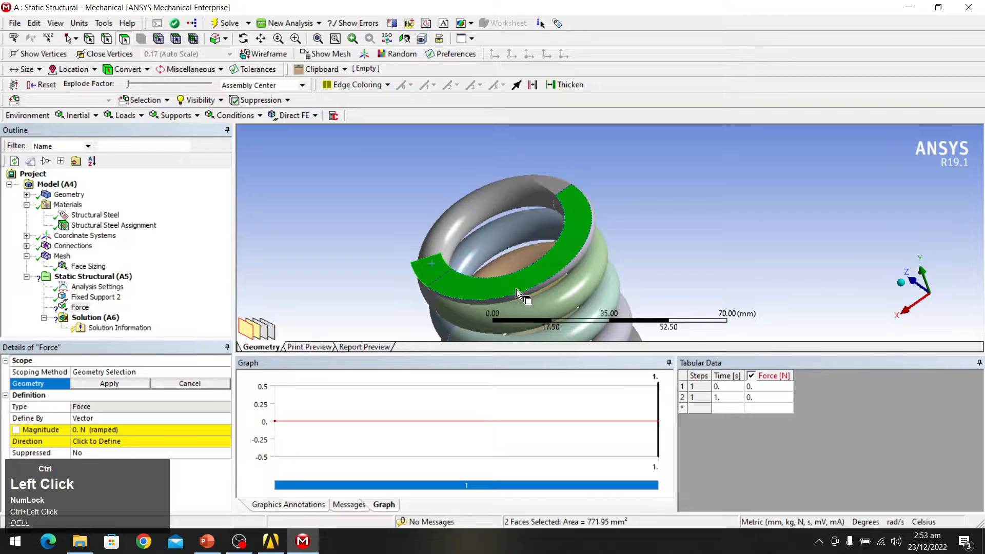
{"action": "middle_click_drag", "start_coordinate": [562, 284], "coordinate": [539, 260]}
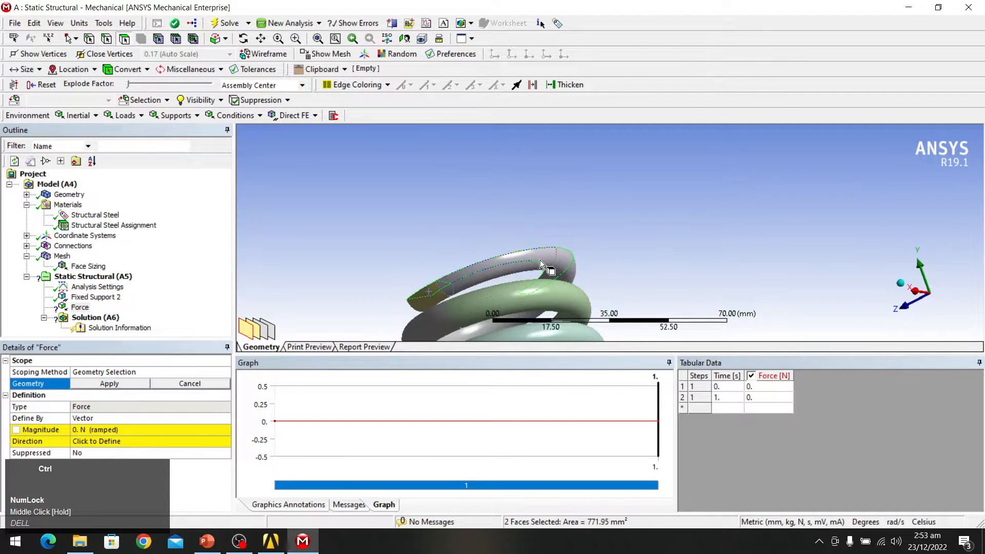
{"action": "left_click", "coordinate": [540, 260], "text": "ctrl"}
{"action": "left_click", "coordinate": [435, 289], "text": "ctrl"}
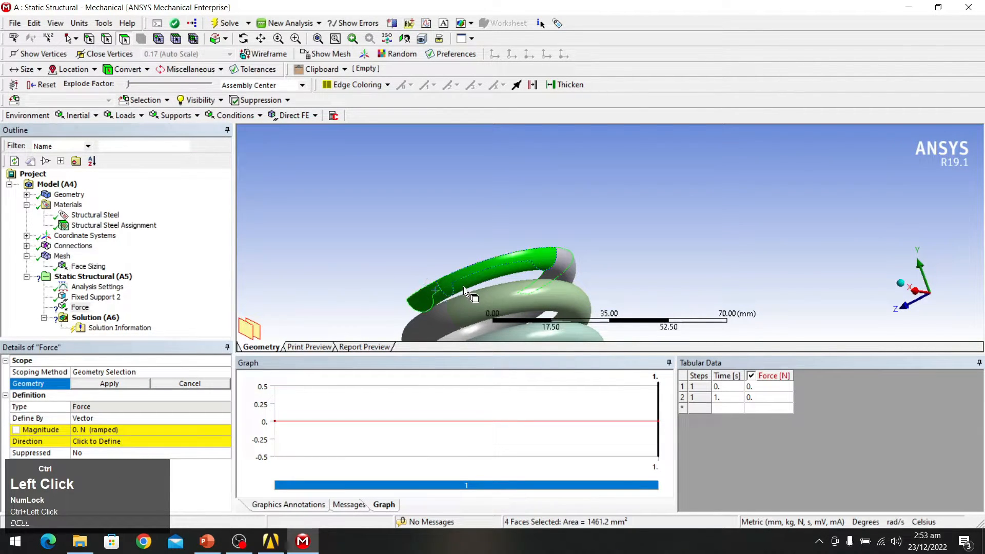
{"action": "left_click", "coordinate": [558, 263], "text": "ctrl"}
{"action": "middle_click_drag", "start_coordinate": [558, 263], "coordinate": [620, 205]}
{"action": "left_click", "coordinate": [606, 226], "text": "ctrl"}
{"action": "left_click", "coordinate": [601, 144], "text": "ctrl"}
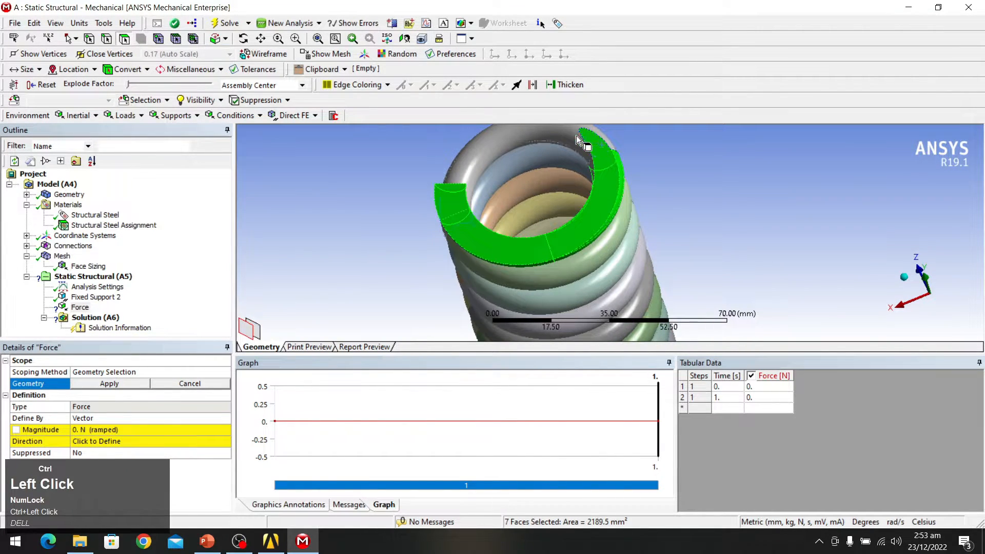
{"action": "left_click", "coordinate": [576, 135], "text": "ctrl"}
Step: Add the remaining four top-coil faces and confirm all 12 as the force location
{"action": "scroll", "coordinate": [506, 186], "scroll_direction": "down", "scroll_amount": 2}
{"action": "middle_click_drag", "start_coordinate": [665, 243], "coordinate": [503, 234]}
{"action": "left_click", "coordinate": [520, 181], "text": "ctrl"}
{"action": "middle_click_drag", "start_coordinate": [520, 180], "coordinate": [601, 198]}
{"action": "scroll", "coordinate": [491, 213], "scroll_direction": "up", "scroll_amount": 4}
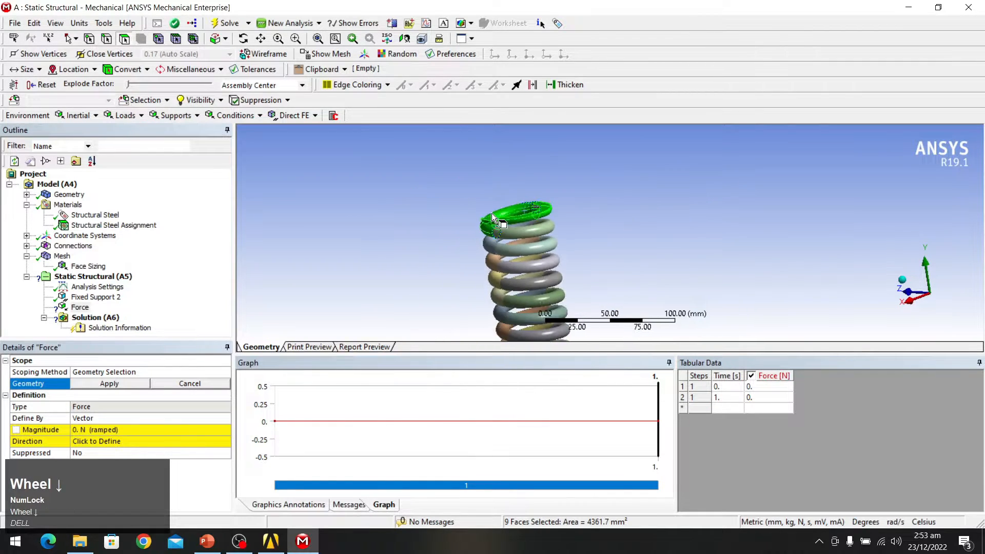
{"action": "scroll", "coordinate": [481, 218], "scroll_direction": "up", "scroll_amount": 2}
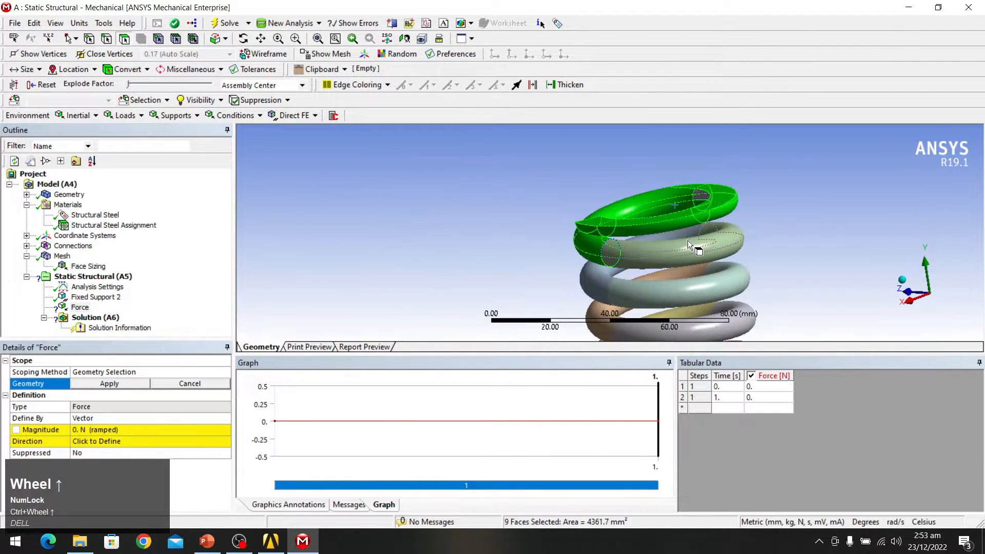
{"action": "scroll", "coordinate": [685, 242], "scroll_direction": "up", "scroll_amount": 2}
{"action": "left_click", "coordinate": [712, 257], "text": "ctrl"}
{"action": "left_click", "coordinate": [729, 280], "text": "ctrl"}
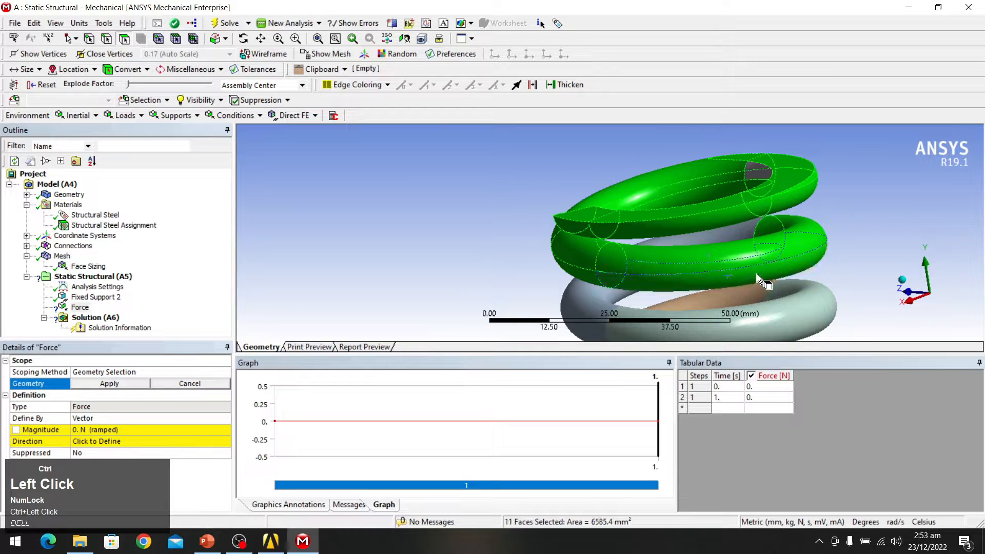
{"action": "middle_click_drag", "start_coordinate": [771, 261], "coordinate": [725, 233]}
{"action": "scroll", "coordinate": [766, 268], "scroll_direction": "down", "scroll_amount": 3}
{"action": "left_click", "coordinate": [729, 180], "text": "ctrl"}
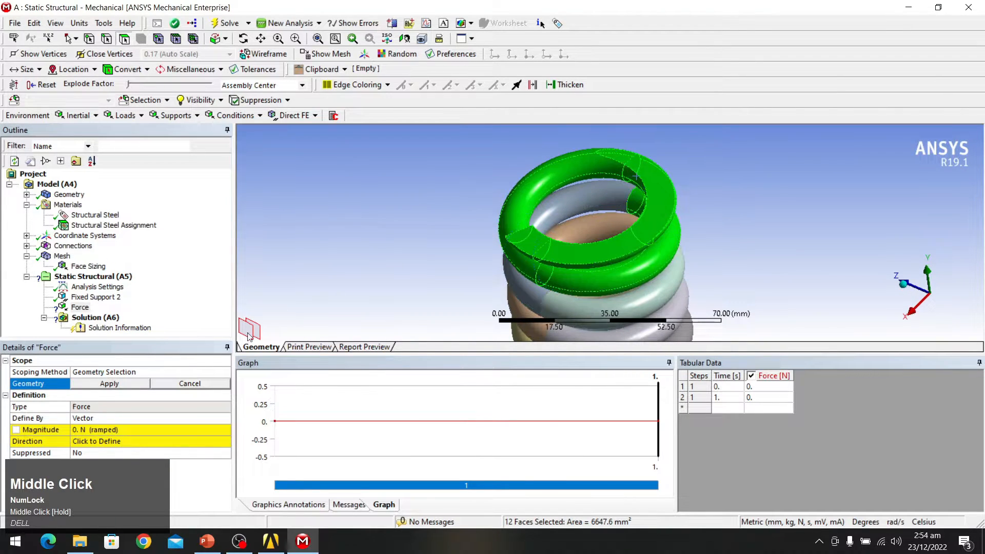
{"action": "left_click", "coordinate": [121, 387]}
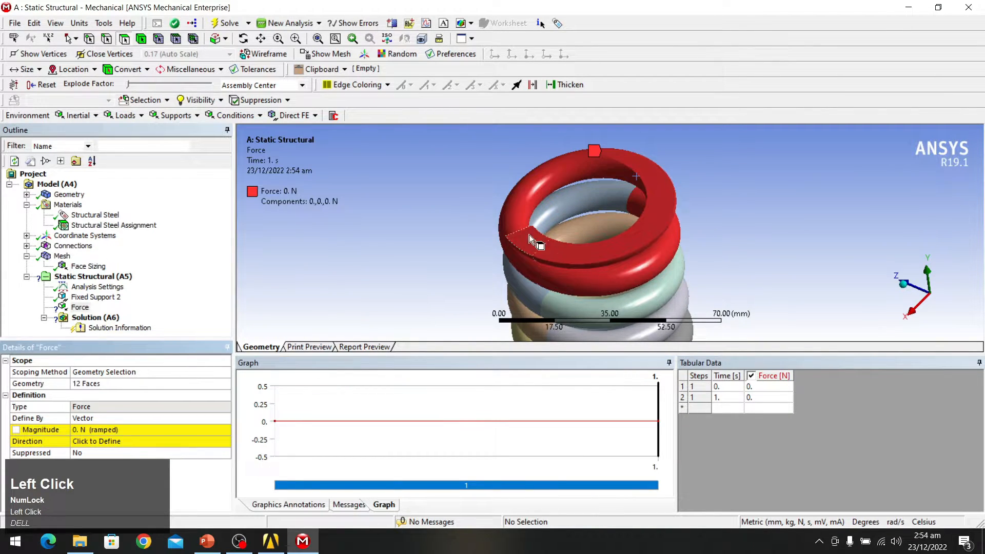
Step: Change the force's Define By option to Components
{"action": "left_click", "coordinate": [124, 420]}
{"action": "left_click", "coordinate": [226, 418]}
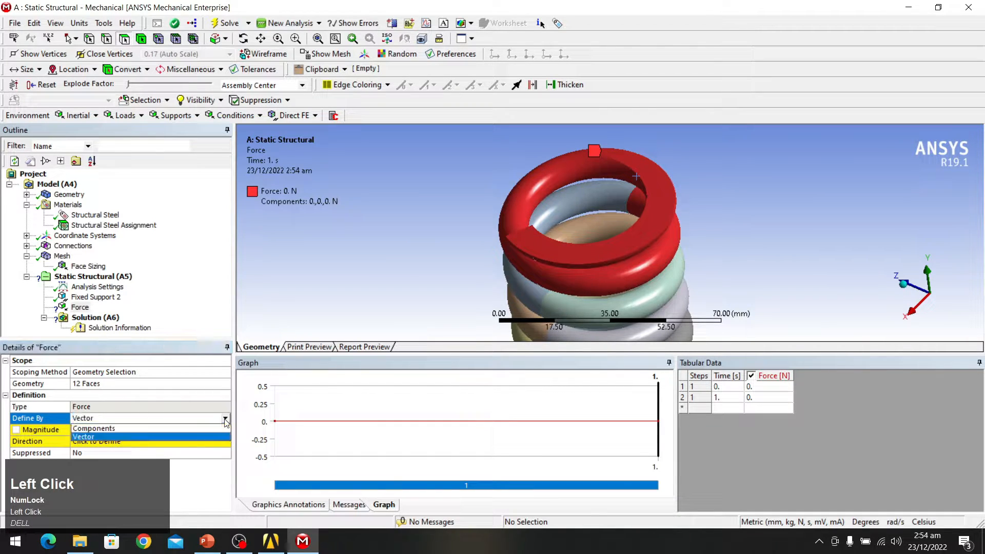
{"action": "left_click", "coordinate": [198, 429]}
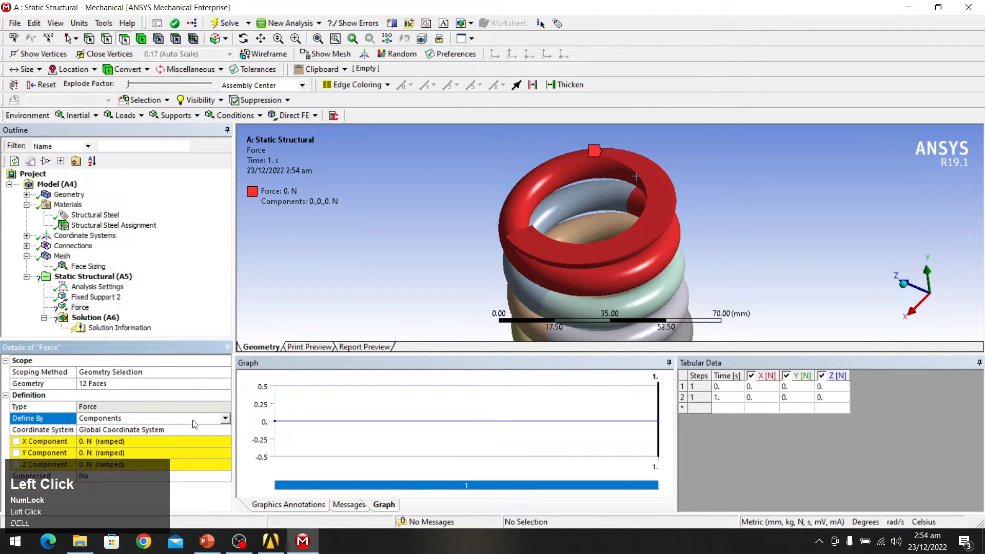
{"action": "scroll", "coordinate": [193, 421], "scroll_direction": "down", "scroll_amount": 1}
{"action": "middle_click_drag", "start_coordinate": [872, 277], "coordinate": [758, 219]}
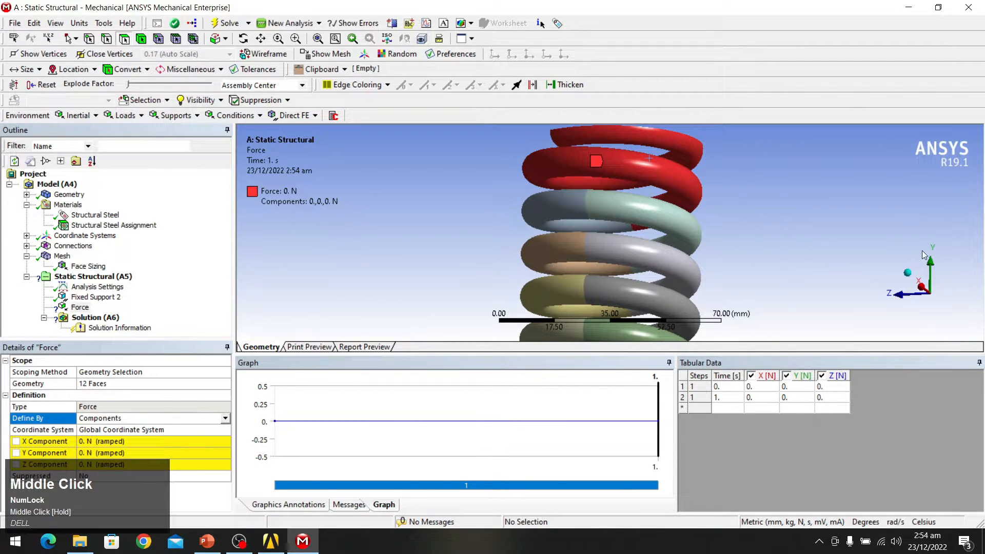
{"action": "middle_click_drag", "start_coordinate": [728, 199], "coordinate": [724, 188]}
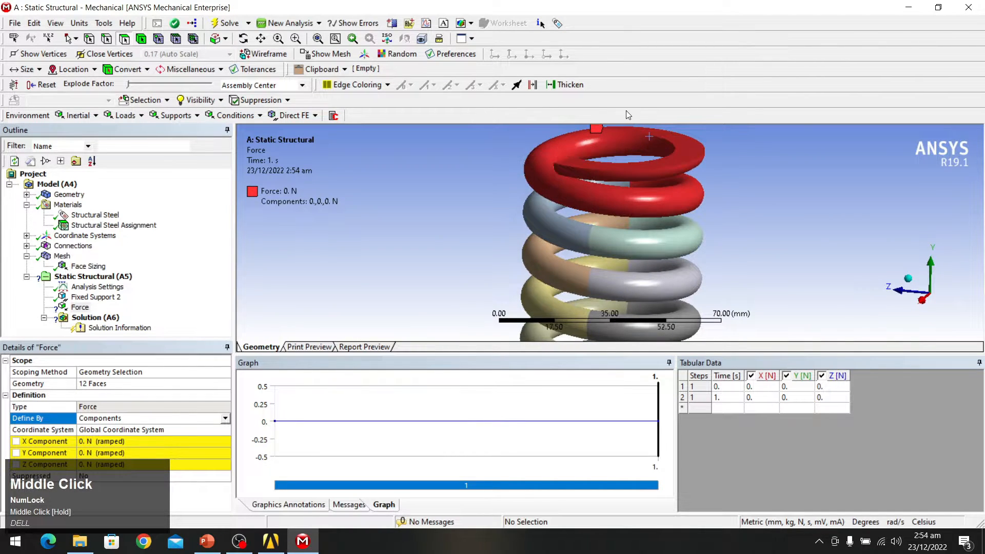
{"action": "scroll", "coordinate": [613, 195], "scroll_direction": "down", "scroll_amount": 4}
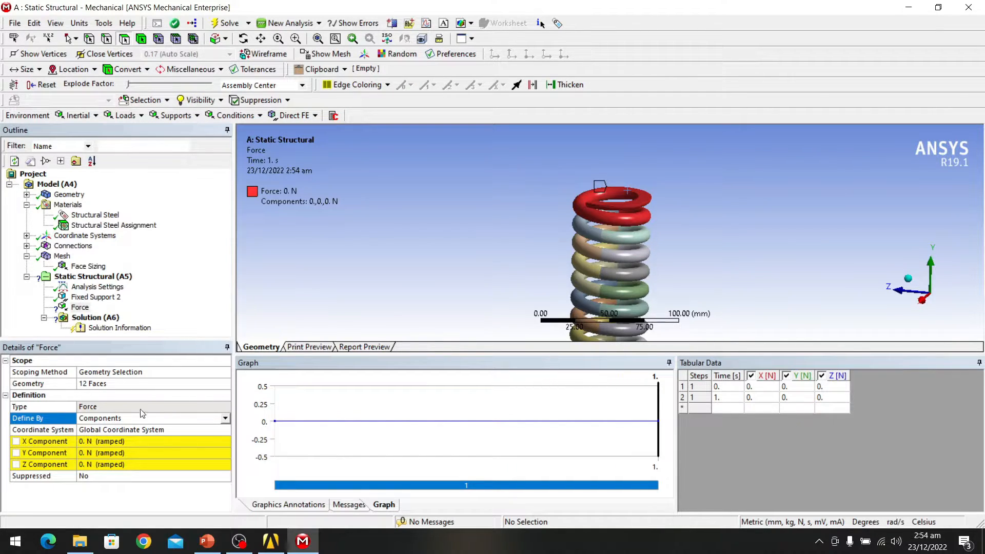
Step: Set the force's Y Component to -2500 N
{"action": "left_click", "coordinate": [138, 452]}
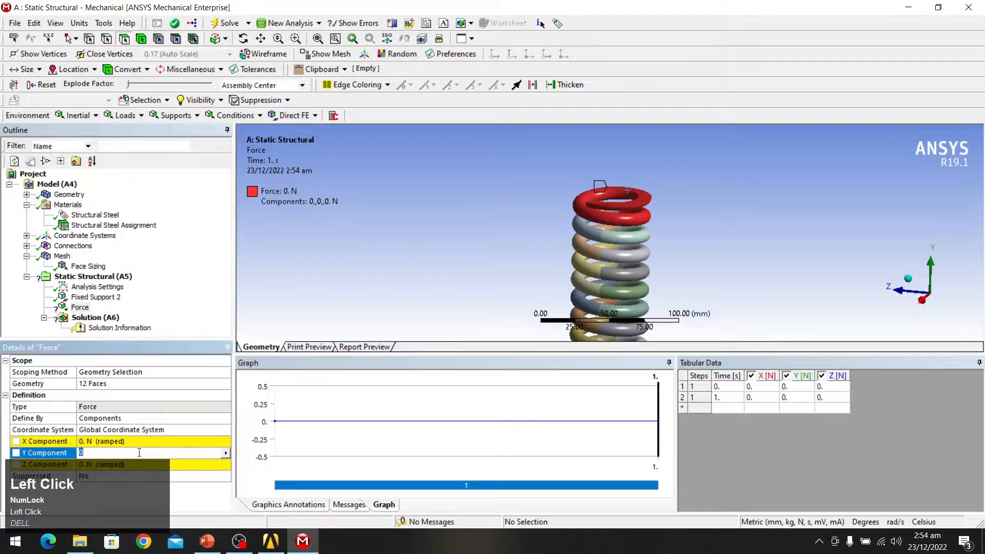
{"action": "type", "text": "-2500"}
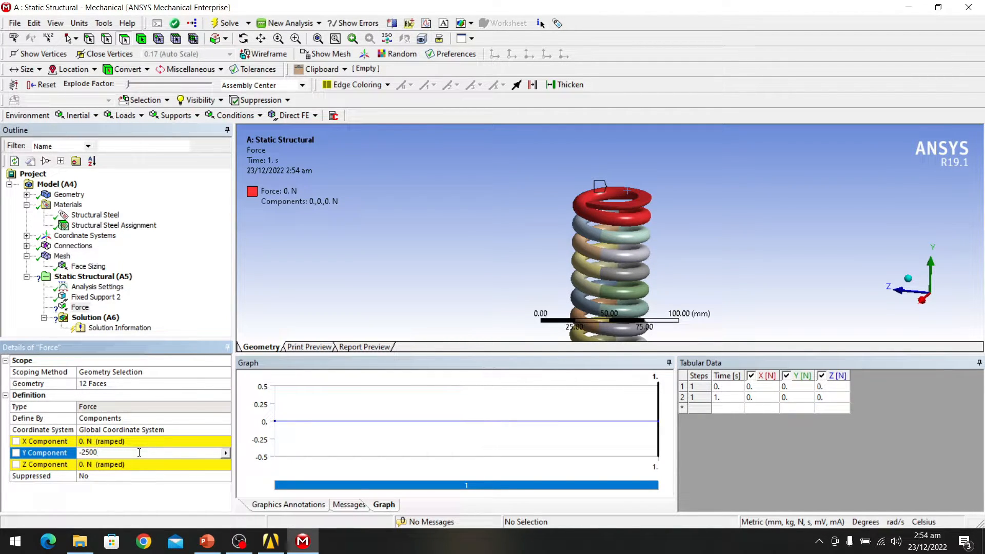
{"action": "left_click", "coordinate": [294, 315]}
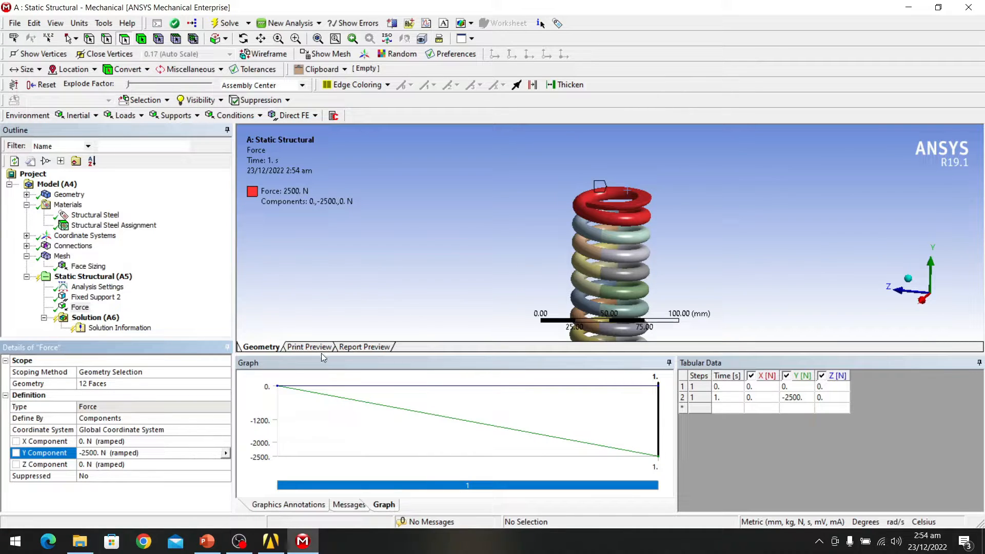
{"action": "scroll", "coordinate": [630, 214], "scroll_direction": "up", "scroll_amount": 5}
{"action": "middle_click_drag", "start_coordinate": [619, 185], "coordinate": [611, 165]}
{"action": "scroll", "coordinate": [591, 140], "scroll_direction": "up", "scroll_amount": 2}
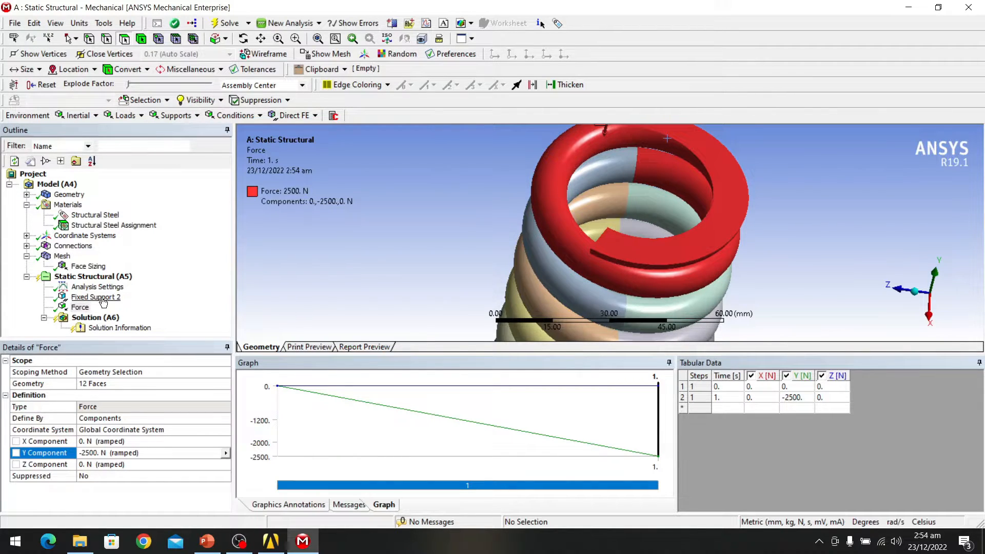
{"action": "left_click", "coordinate": [99, 318]}
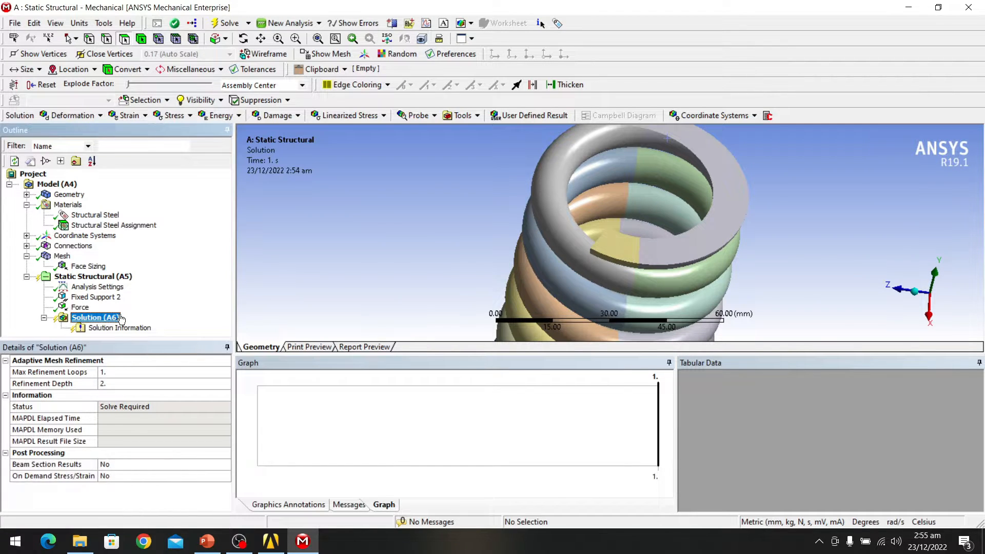
Step: Add a Directional Deformation result to the Solution, oriented along the Y Axis
{"action": "right_click", "coordinate": [99, 319]}
{"action": "mouse_move", "coordinate": [154, 325]}
{"action": "mouse_move", "coordinate": [308, 324]}
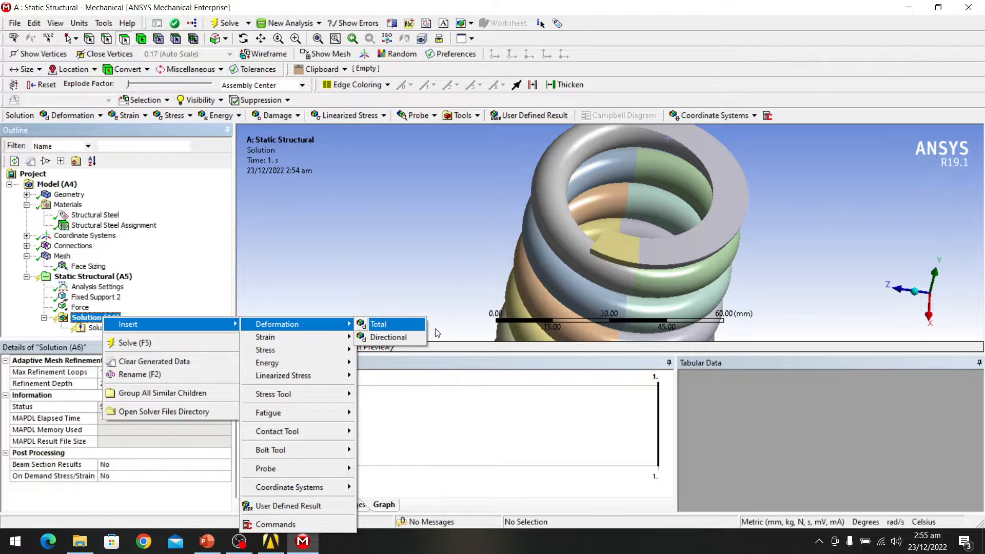
{"action": "left_click", "coordinate": [414, 339]}
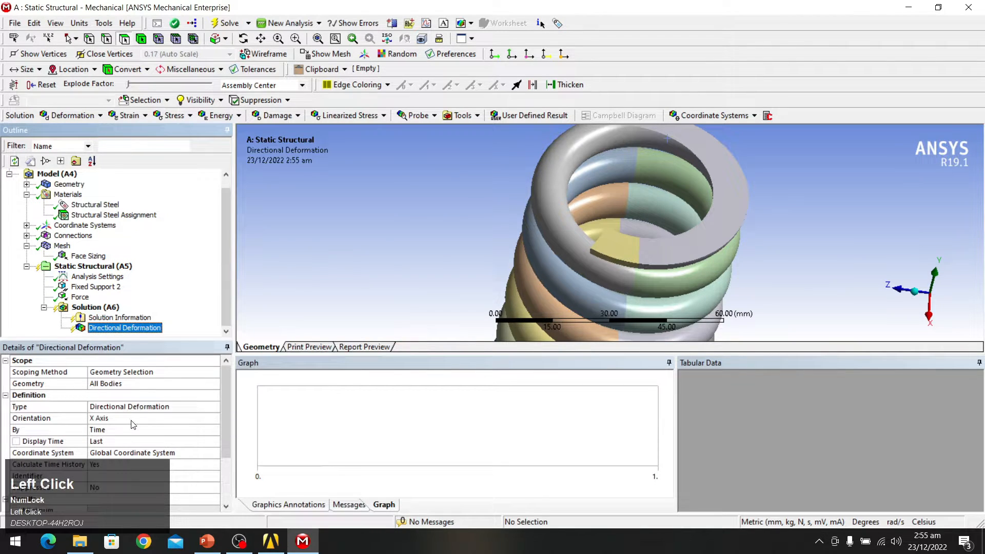
{"action": "left_click", "coordinate": [128, 419]}
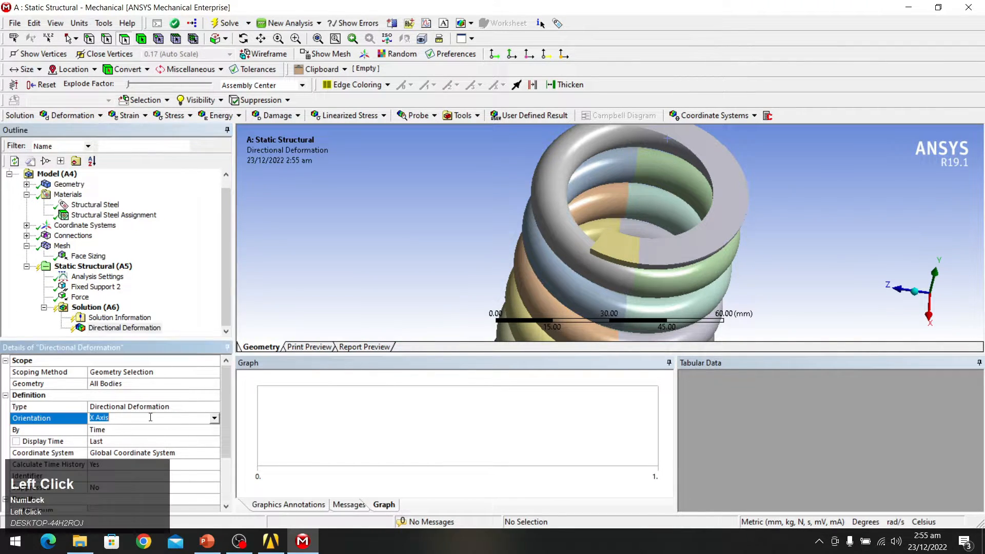
{"action": "left_click", "coordinate": [215, 418]}
{"action": "left_click", "coordinate": [171, 435]}
Step: Add Shear Stress and Equivalent (von-Mises) Elastic Strain results, then solve the analysis
{"action": "right_click", "coordinate": [100, 307]}
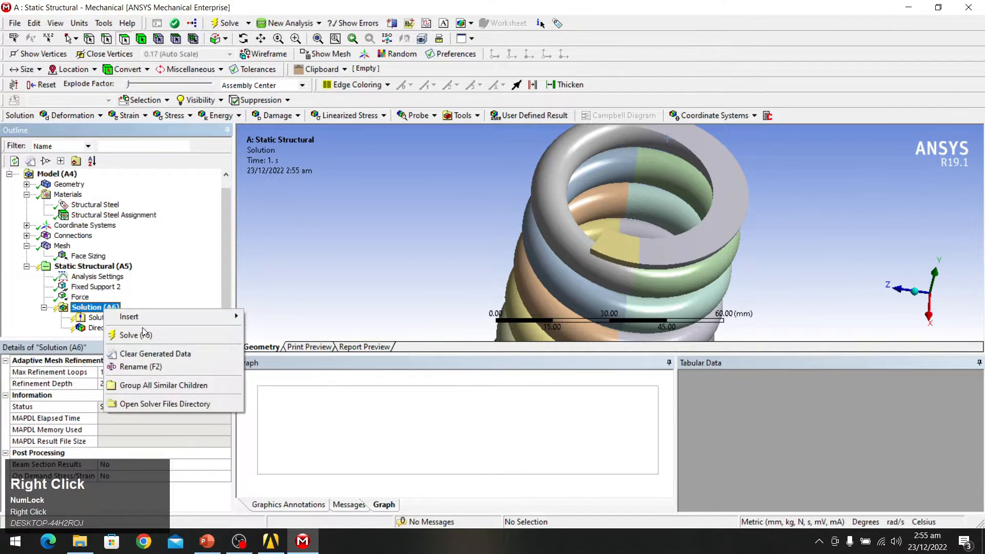
{"action": "mouse_move", "coordinate": [180, 319]}
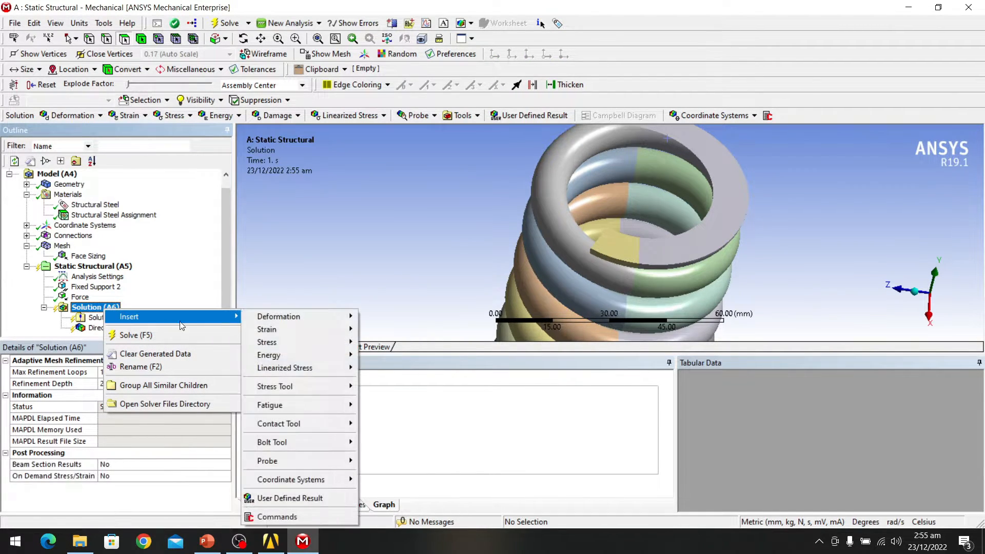
{"action": "mouse_move", "coordinate": [326, 345]}
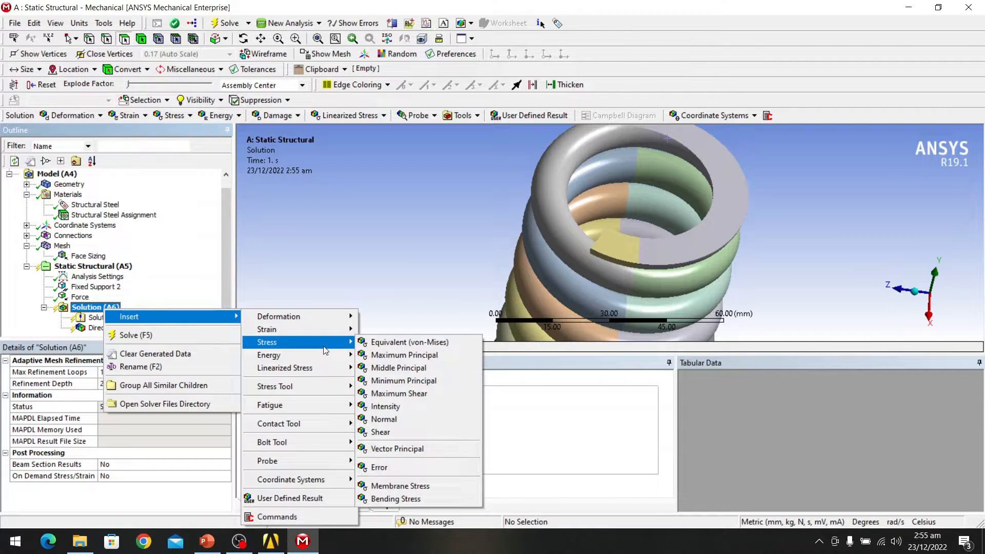
{"action": "left_click", "coordinate": [407, 433]}
{"action": "scroll", "coordinate": [136, 314], "scroll_direction": "down", "scroll_amount": 2}
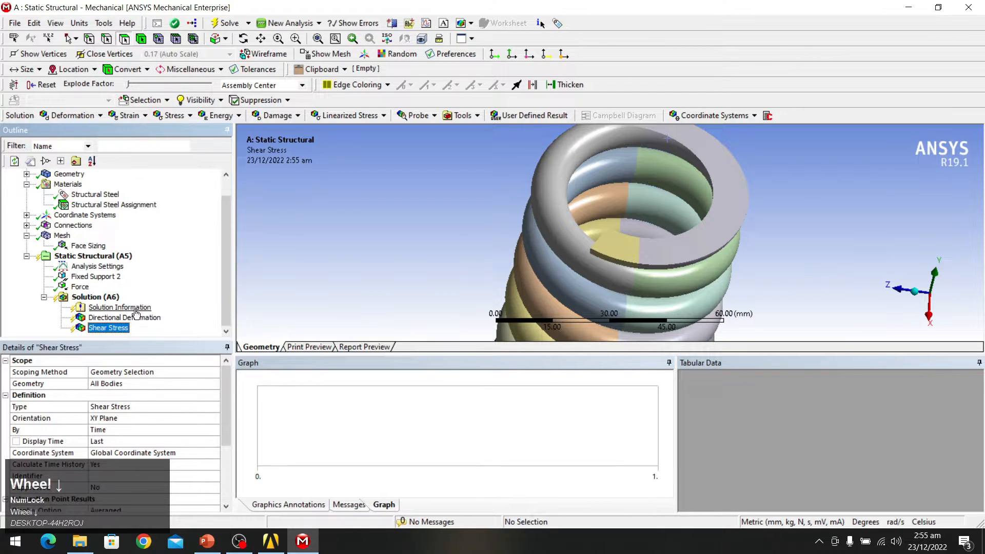
{"action": "right_click", "coordinate": [105, 297]}
{"action": "mouse_move", "coordinate": [142, 304]}
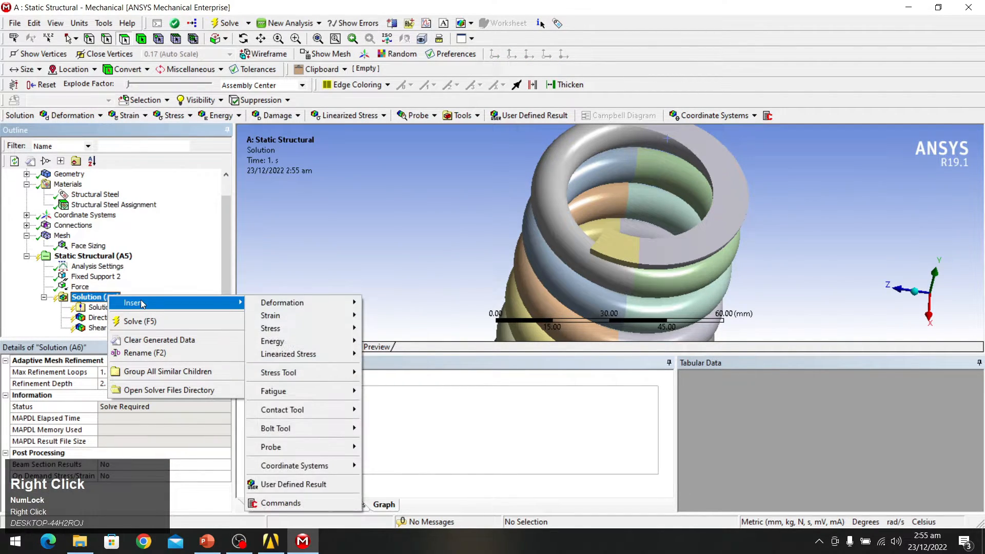
{"action": "mouse_move", "coordinate": [331, 320]}
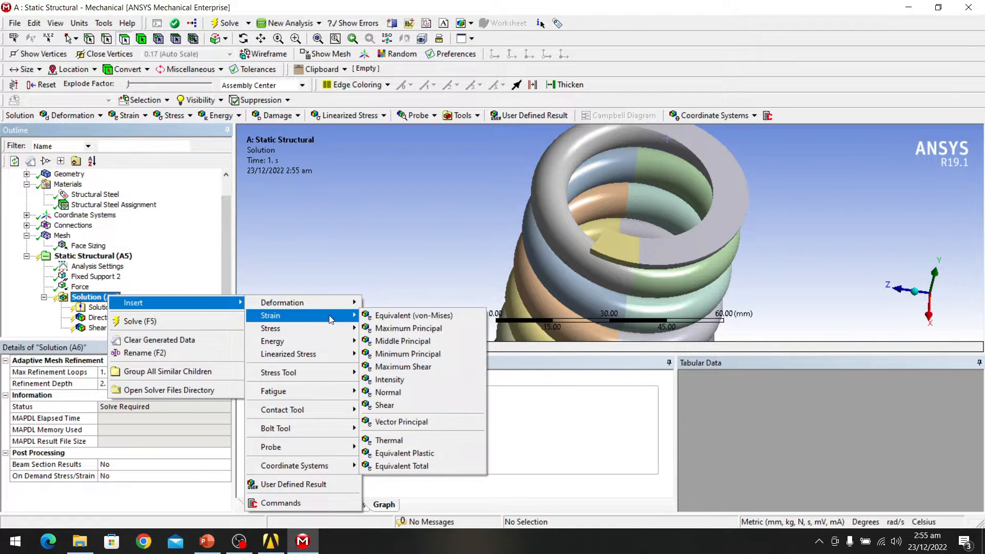
{"action": "left_click", "coordinate": [399, 316]}
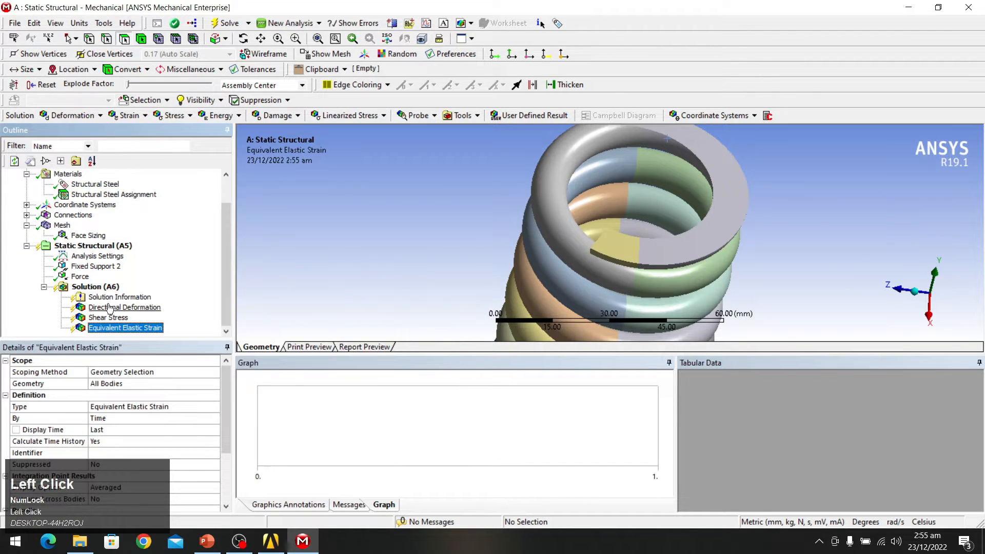
{"action": "scroll", "coordinate": [111, 280], "scroll_direction": "down", "scroll_amount": 2}
{"action": "left_click", "coordinate": [228, 23]}
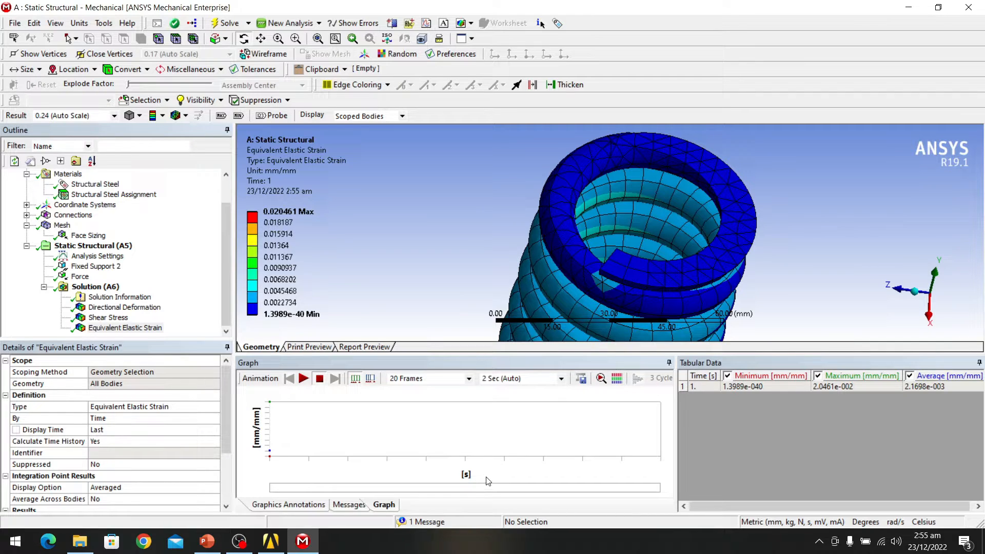
Step: Orbit and zoom around the Equivalent Elastic Strain plot, briefly playing its animation
{"action": "scroll", "coordinate": [701, 218], "scroll_direction": "down", "scroll_amount": 2}
{"action": "middle_click_drag", "start_coordinate": [673, 227], "coordinate": [638, 257]}
{"action": "scroll", "coordinate": [613, 318], "scroll_direction": "down", "scroll_amount": 3}
{"action": "scroll", "coordinate": [613, 318], "scroll_direction": "up", "scroll_amount": 5}
{"action": "middle_click_drag", "start_coordinate": [613, 318], "coordinate": [611, 331]}
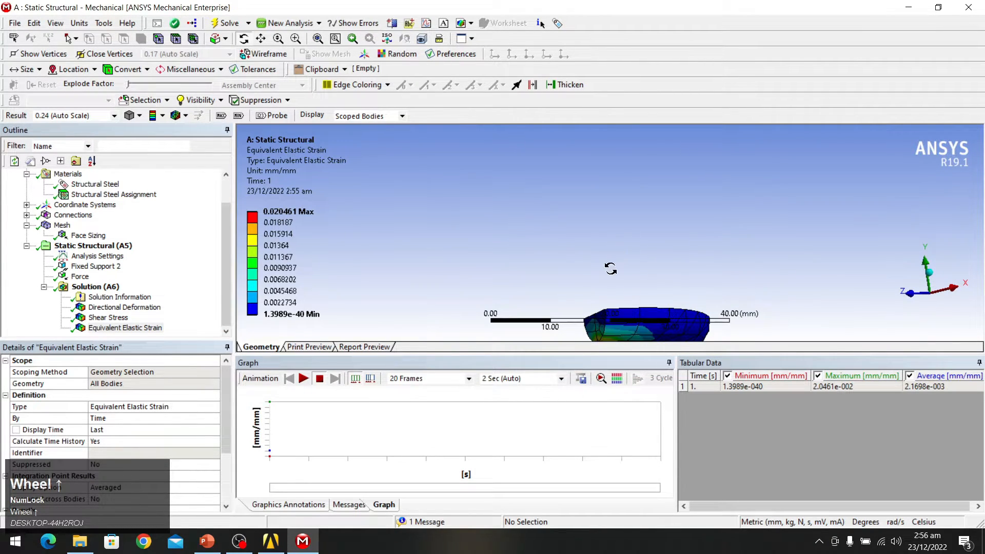
{"action": "middle_click_drag", "start_coordinate": [611, 291], "coordinate": [605, 228]}
{"action": "scroll", "coordinate": [652, 230], "scroll_direction": "up", "scroll_amount": 3}
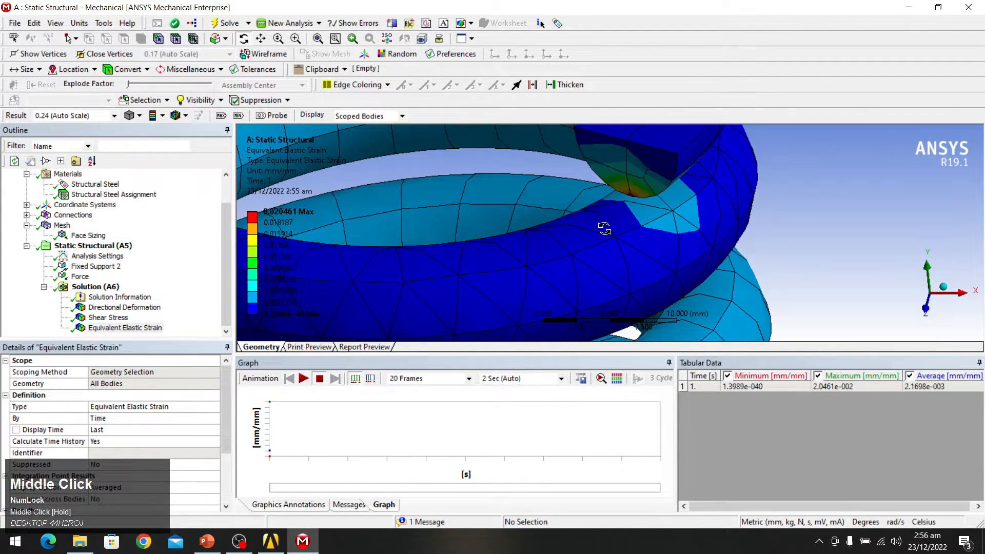
{"action": "scroll", "coordinate": [649, 203], "scroll_direction": "up", "scroll_amount": 6}
{"action": "mouse_move", "coordinate": [657, 200]}
{"action": "middle_mouse_down"}
{"action": "mouse_move", "coordinate": [681, 193]}
{"action": "mouse_move", "coordinate": [661, 205]}
{"action": "middle_mouse_up"}
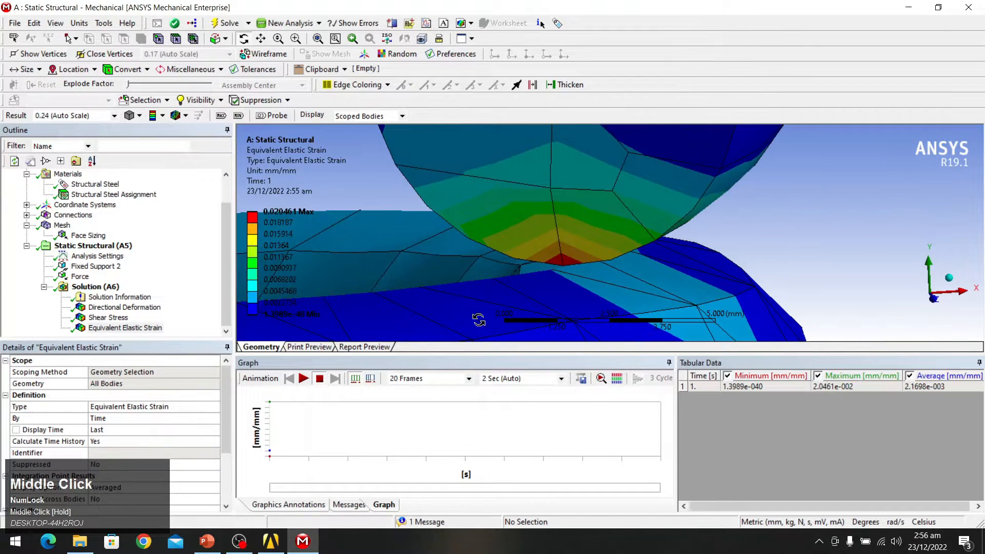
{"action": "left_click", "coordinate": [304, 378]}
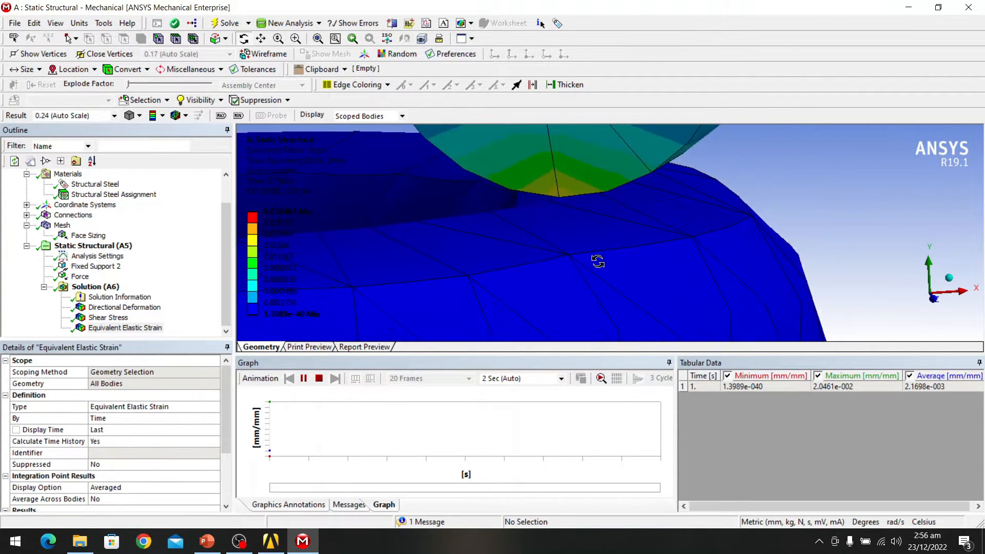
{"action": "left_click", "coordinate": [303, 378]}
Step: Stand the spring upright and display the Shear Stress (XY Plane) result, -589.04 to 604.05 MPa
{"action": "scroll", "coordinate": [493, 233], "scroll_direction": "up", "scroll_amount": 3}
{"action": "scroll", "coordinate": [494, 235], "scroll_direction": "down", "scroll_amount": 3}
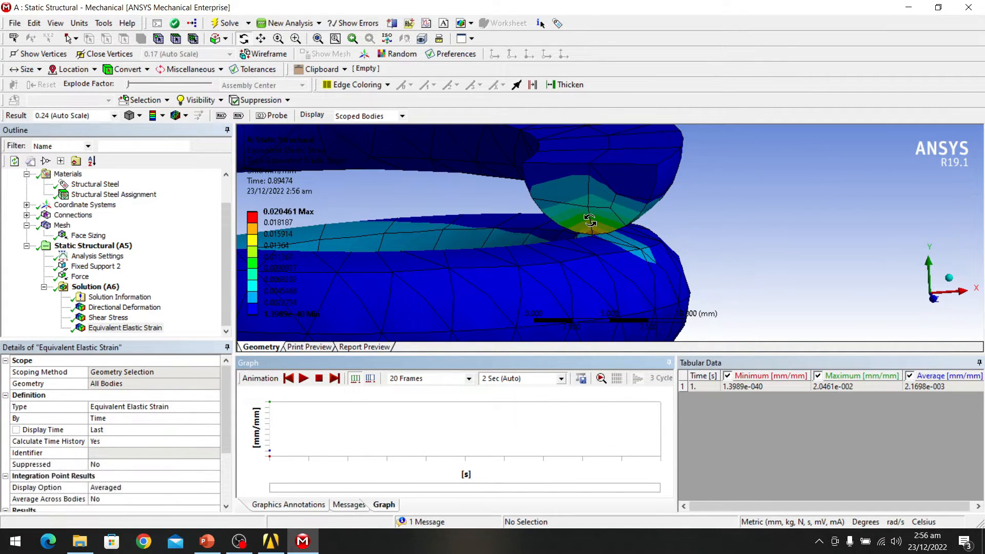
{"action": "scroll", "coordinate": [570, 214], "scroll_direction": "down", "scroll_amount": 5}
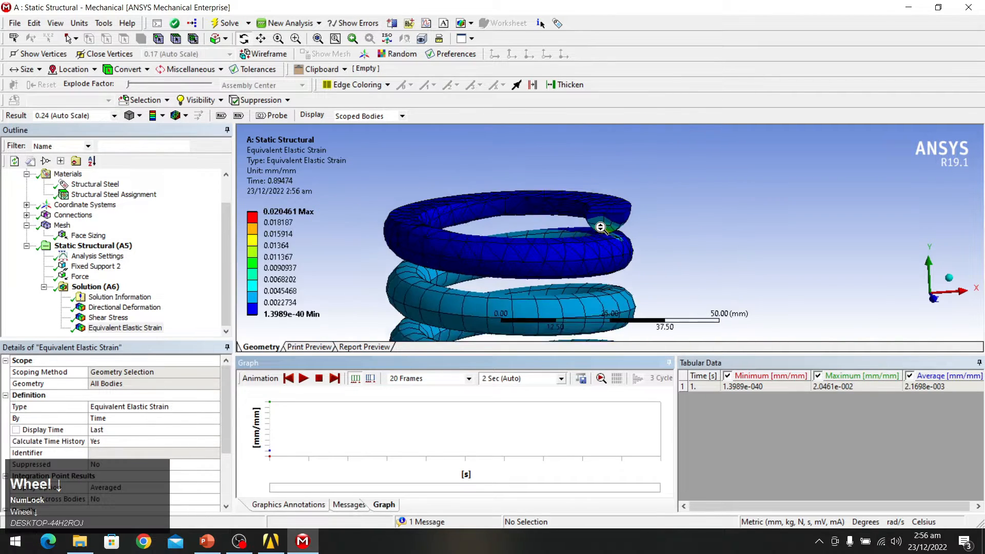
{"action": "middle_click_drag", "start_coordinate": [602, 228], "coordinate": [583, 225]}
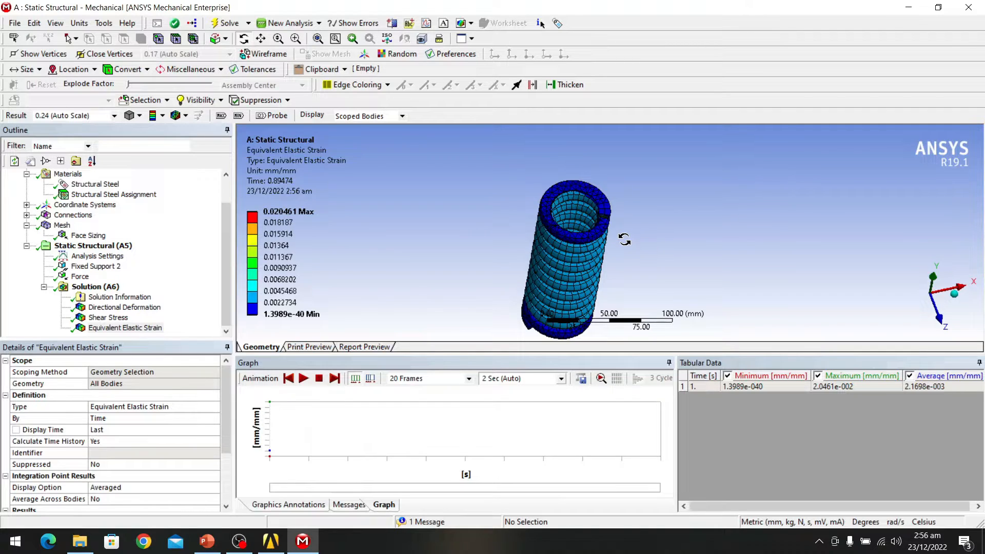
{"action": "scroll", "coordinate": [624, 240], "scroll_direction": "down", "scroll_amount": 6}
{"action": "scroll", "coordinate": [624, 239], "scroll_direction": "up", "scroll_amount": 7}
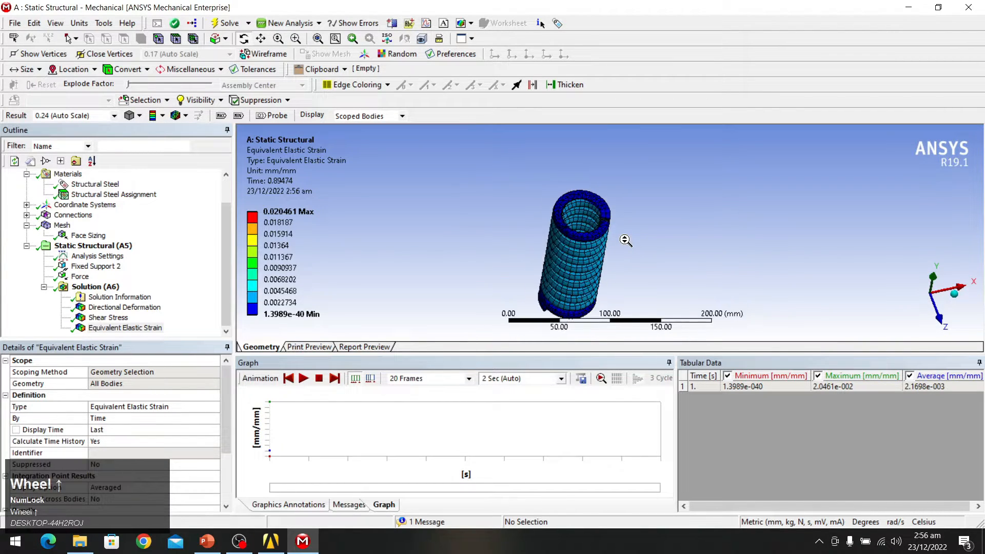
{"action": "middle_click", "coordinate": [614, 233]}
{"action": "middle_click_drag", "start_coordinate": [614, 232], "coordinate": [553, 205]}
{"action": "scroll", "coordinate": [553, 203], "scroll_direction": "up", "scroll_amount": 1}
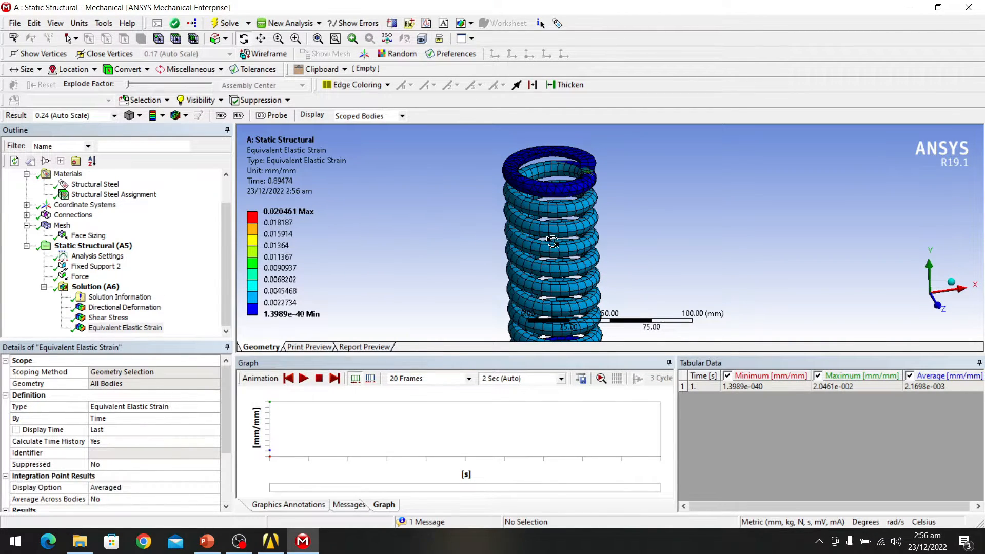
{"action": "scroll", "coordinate": [552, 241], "scroll_direction": "up", "scroll_amount": 2}
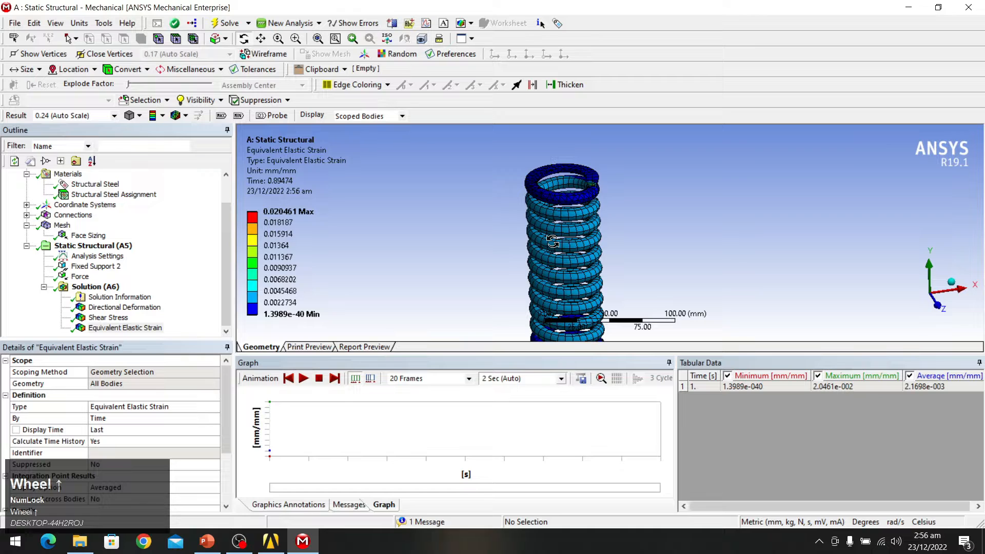
{"action": "scroll", "coordinate": [568, 245], "scroll_direction": "up", "scroll_amount": 1}
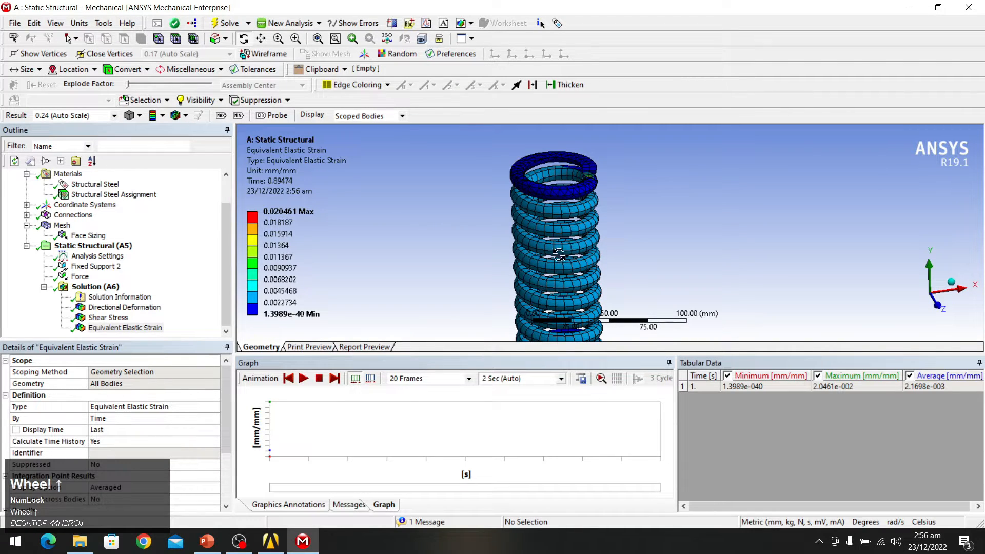
{"action": "left_click", "coordinate": [108, 317]}
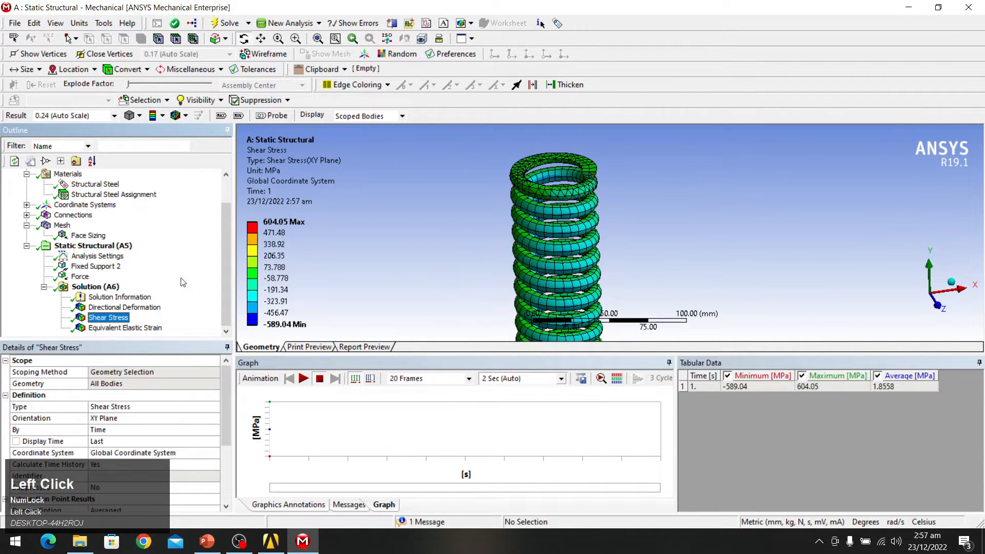
{"action": "middle_click_drag", "start_coordinate": [579, 239], "coordinate": [579, 239]}
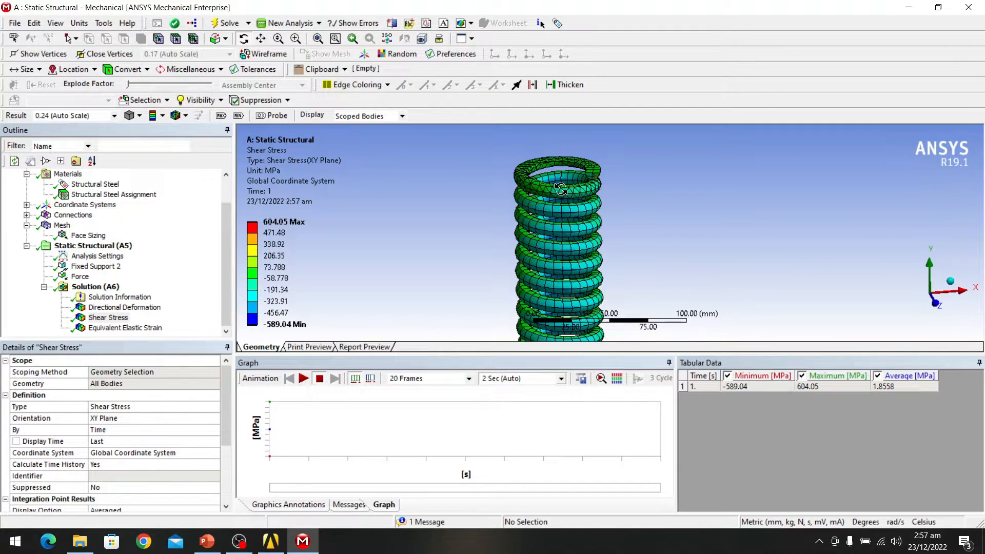
{"action": "scroll", "coordinate": [571, 198], "scroll_direction": "up", "scroll_amount": 2}
{"action": "scroll", "coordinate": [571, 198], "scroll_direction": "up", "scroll_amount": 2}
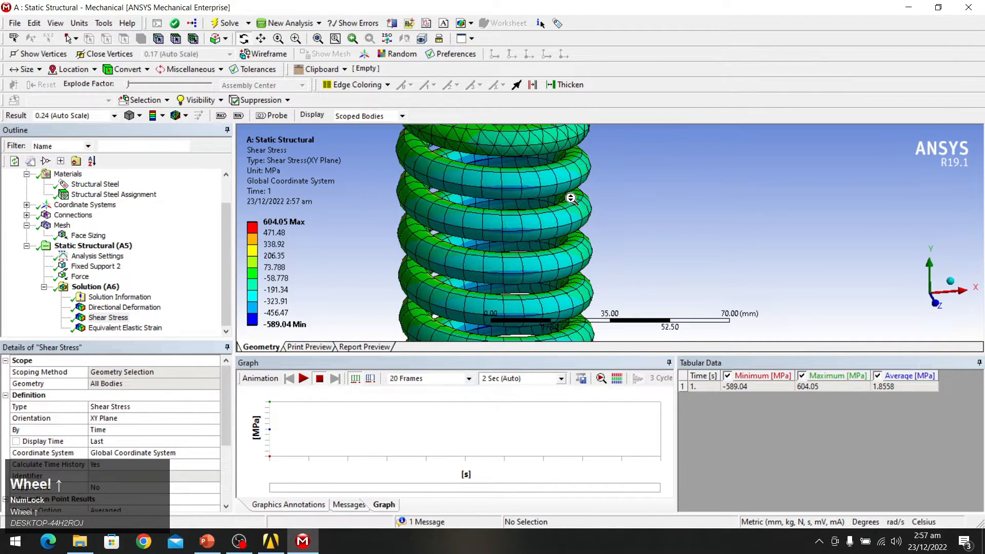
{"action": "middle_click_drag", "start_coordinate": [571, 198], "coordinate": [583, 222]}
{"action": "scroll", "coordinate": [693, 287], "scroll_direction": "down", "scroll_amount": 2}
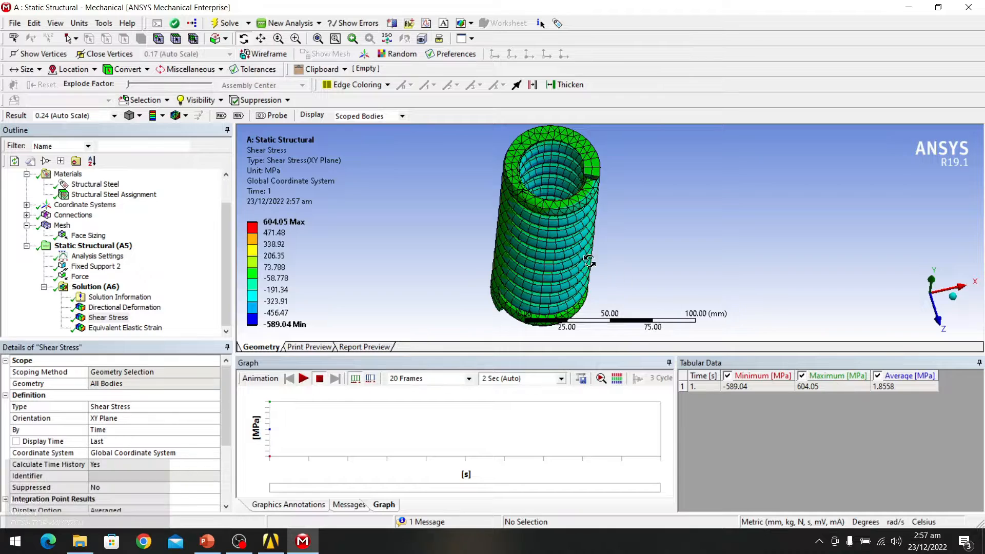
{"action": "scroll", "coordinate": [641, 276], "scroll_direction": "up", "scroll_amount": 1}
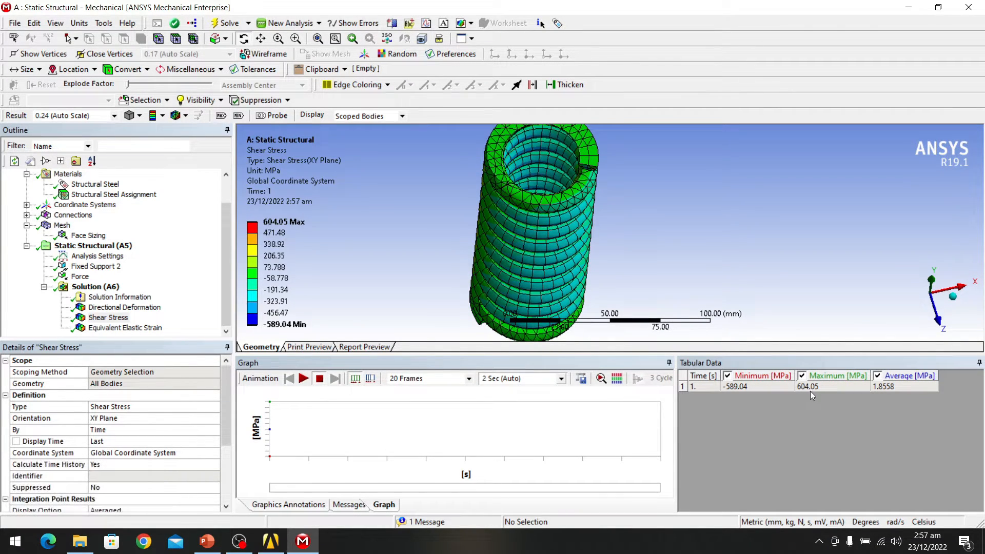
{"action": "scroll", "coordinate": [532, 222], "scroll_direction": "down", "scroll_amount": 3}
{"action": "middle_click_drag", "start_coordinate": [563, 215], "coordinate": [554, 191]}
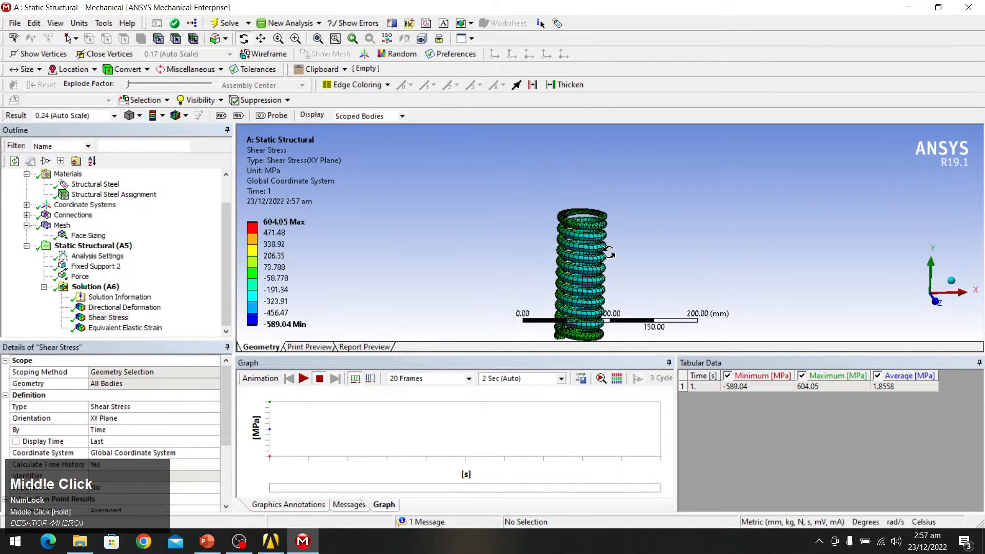
{"action": "scroll", "coordinate": [610, 255], "scroll_direction": "down", "scroll_amount": 4}
{"action": "scroll", "coordinate": [609, 254], "scroll_direction": "up", "scroll_amount": 7}
{"action": "scroll", "coordinate": [609, 254], "scroll_direction": "up", "scroll_amount": 3}
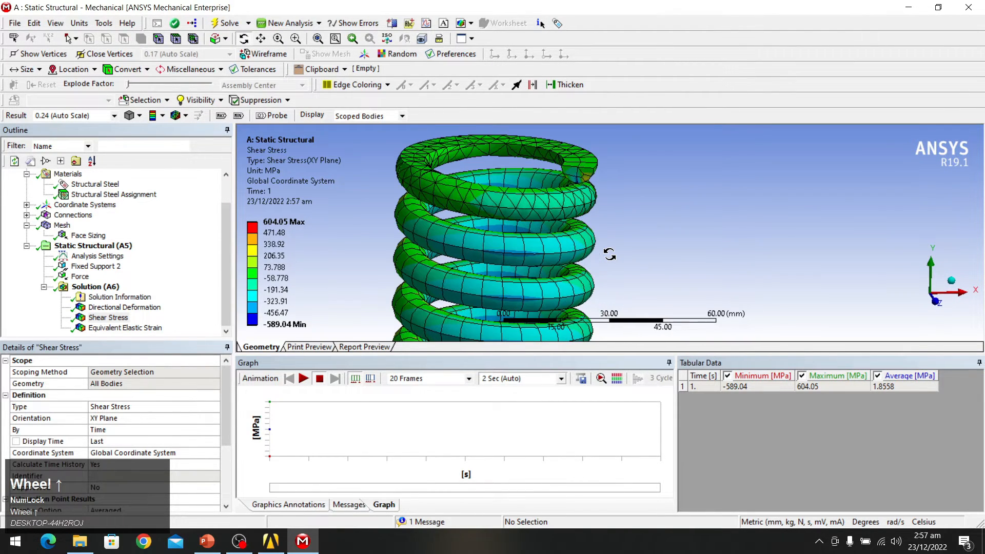
{"action": "middle_click_drag", "start_coordinate": [609, 255], "coordinate": [696, 270]}
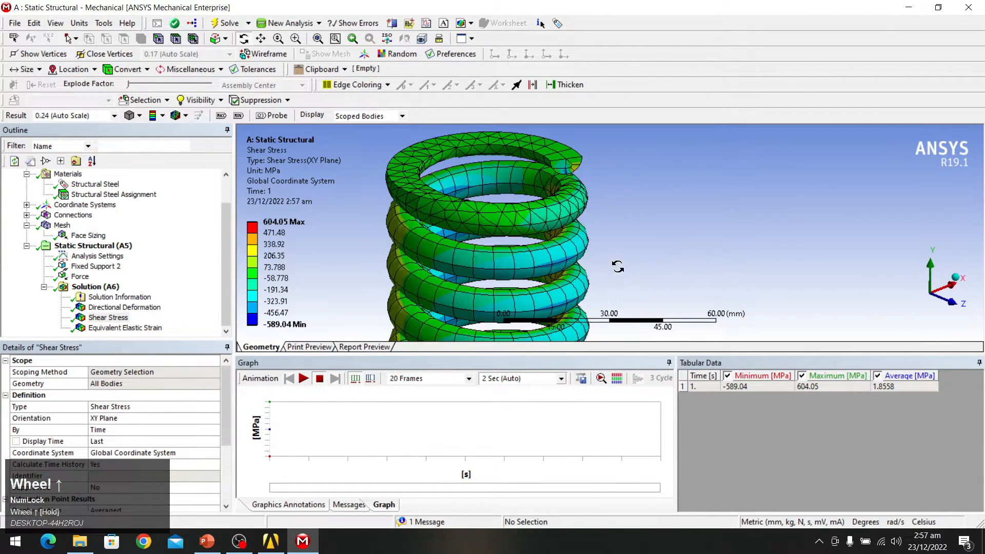
{"action": "scroll", "coordinate": [601, 245], "scroll_direction": "down", "scroll_amount": 5}
{"action": "scroll", "coordinate": [602, 245], "scroll_direction": "up", "scroll_amount": 3}
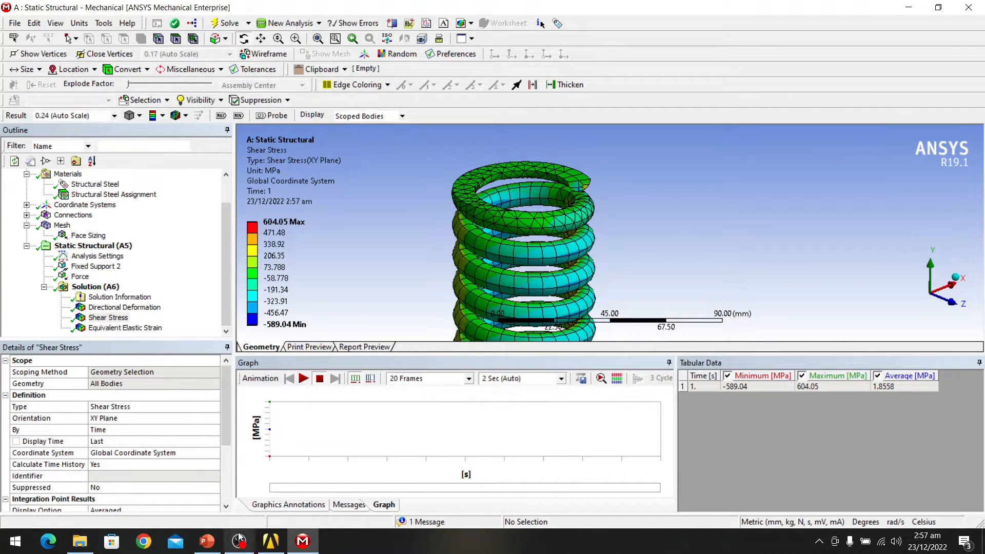
{"action": "mouse_move", "coordinate": [213, 542]}
{"action": "left_click", "coordinate": [204, 497]}
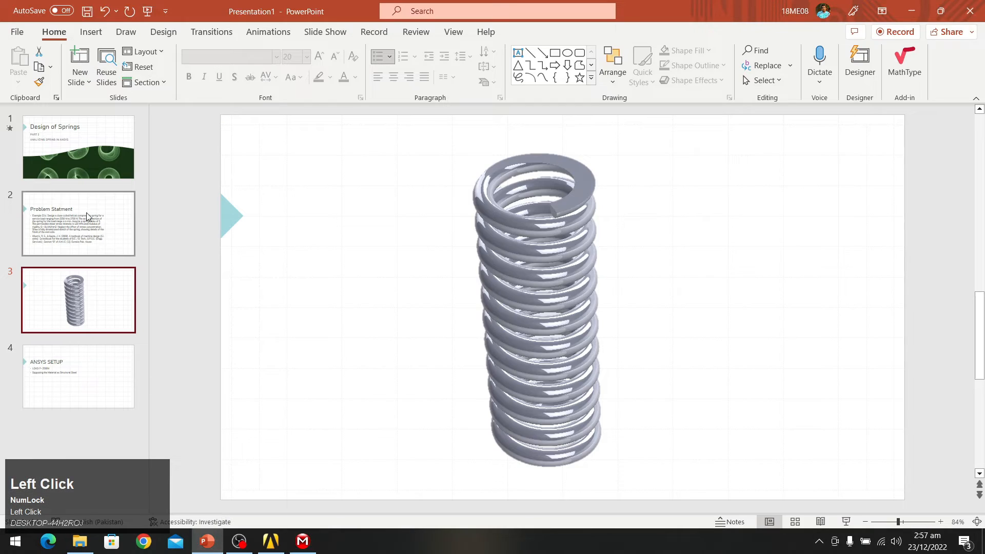
{"action": "left_click", "coordinate": [87, 218]}
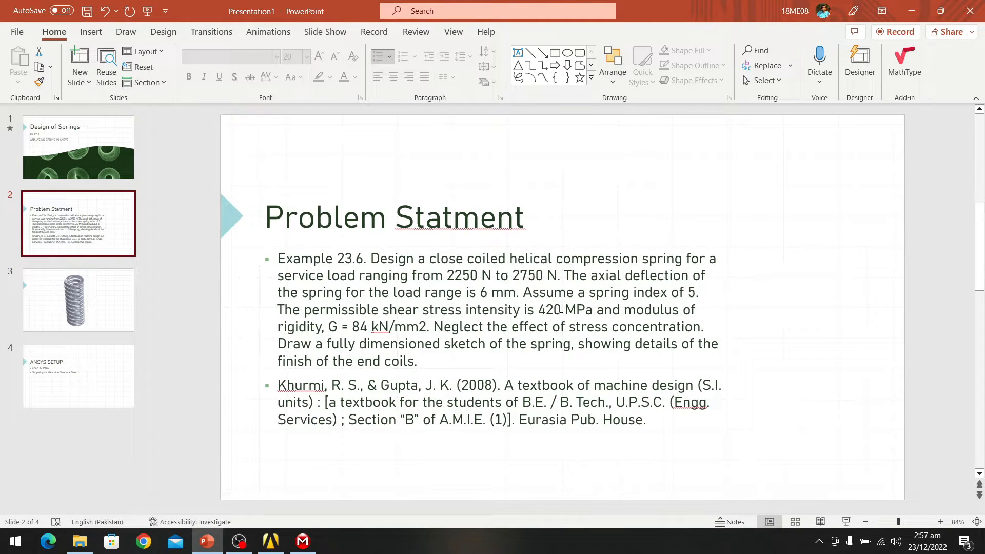
{"action": "left_click", "coordinate": [294, 539]}
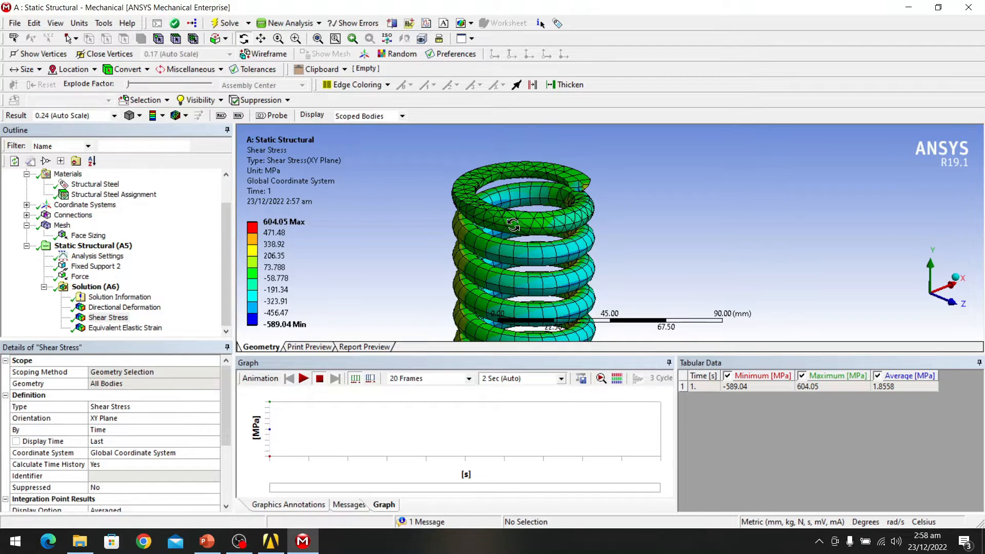
Step: Orbit and zoom to inspect the coils while keeping the Shear Stress result shown
{"action": "scroll", "coordinate": [512, 224], "scroll_direction": "down", "scroll_amount": 1}
{"action": "middle_click_drag", "start_coordinate": [513, 224], "coordinate": [584, 256]}
{"action": "scroll", "coordinate": [578, 262], "scroll_direction": "up", "scroll_amount": 5}
{"action": "scroll", "coordinate": [579, 262], "scroll_direction": "up", "scroll_amount": 10}
{"action": "middle_click_drag", "start_coordinate": [544, 246], "coordinate": [445, 230]}
{"action": "scroll", "coordinate": [445, 230], "scroll_direction": "up", "scroll_amount": 2}
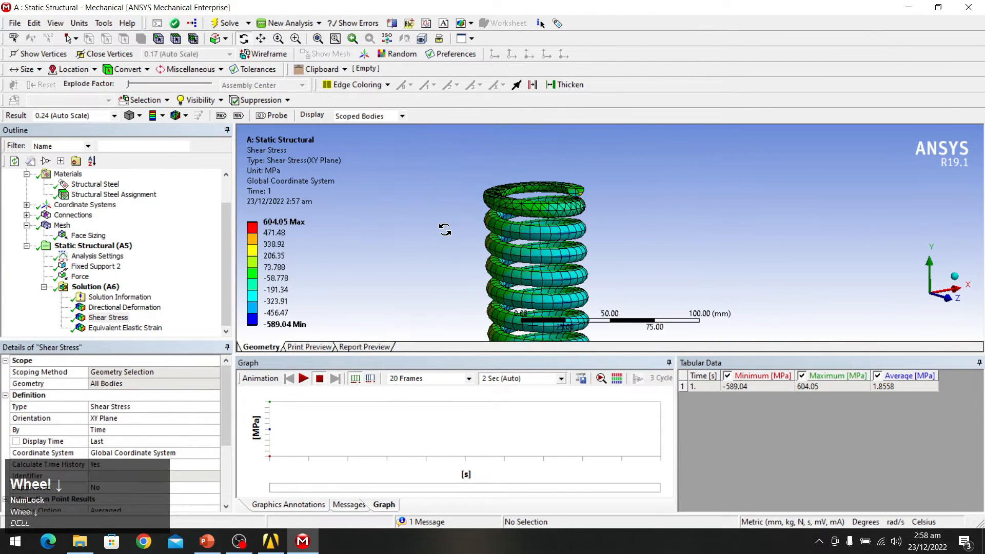
{"action": "scroll", "coordinate": [523, 239], "scroll_direction": "up", "scroll_amount": 1}
{"action": "mouse_move", "coordinate": [523, 239]}
{"action": "middle_mouse_down"}
{"action": "mouse_move", "coordinate": [523, 256]}
{"action": "mouse_move", "coordinate": [521, 242]}
{"action": "middle_mouse_up"}
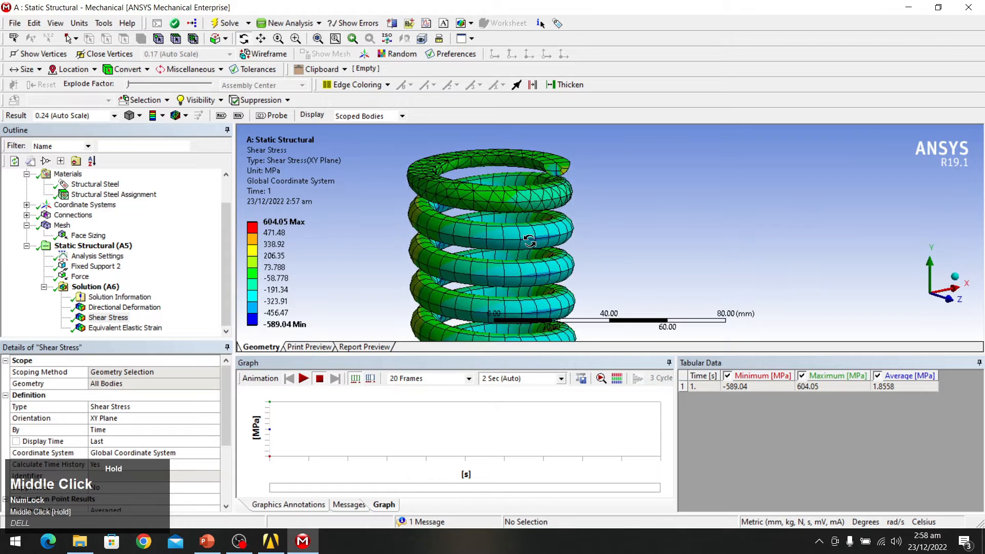
{"action": "scroll", "coordinate": [518, 240], "scroll_direction": "up", "scroll_amount": 2}
{"action": "left_click", "coordinate": [120, 318]}
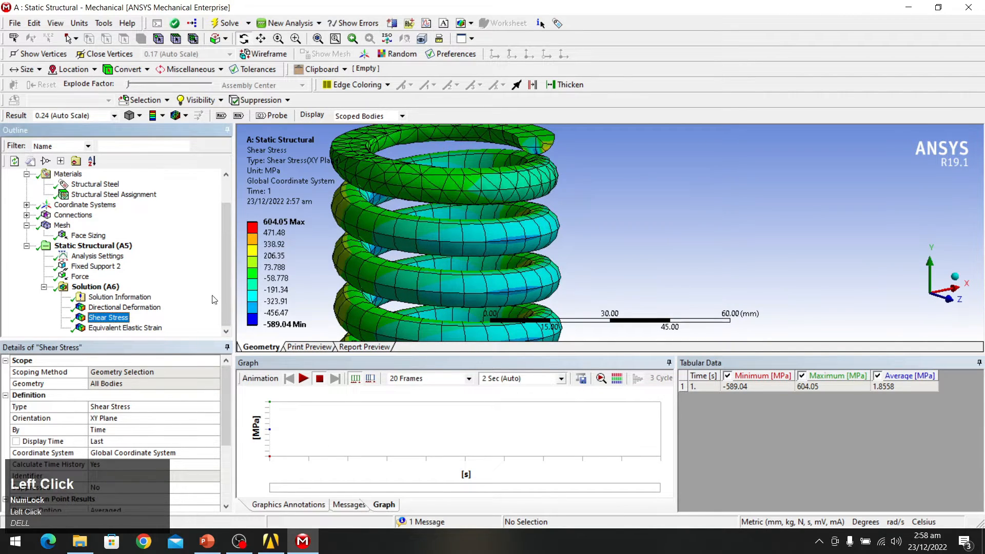
Step: Bring up the Result scale dropdown listing deformation scale options
{"action": "scroll", "coordinate": [430, 253], "scroll_direction": "down", "scroll_amount": 2}
{"action": "scroll", "coordinate": [508, 250], "scroll_direction": "down", "scroll_amount": 5}
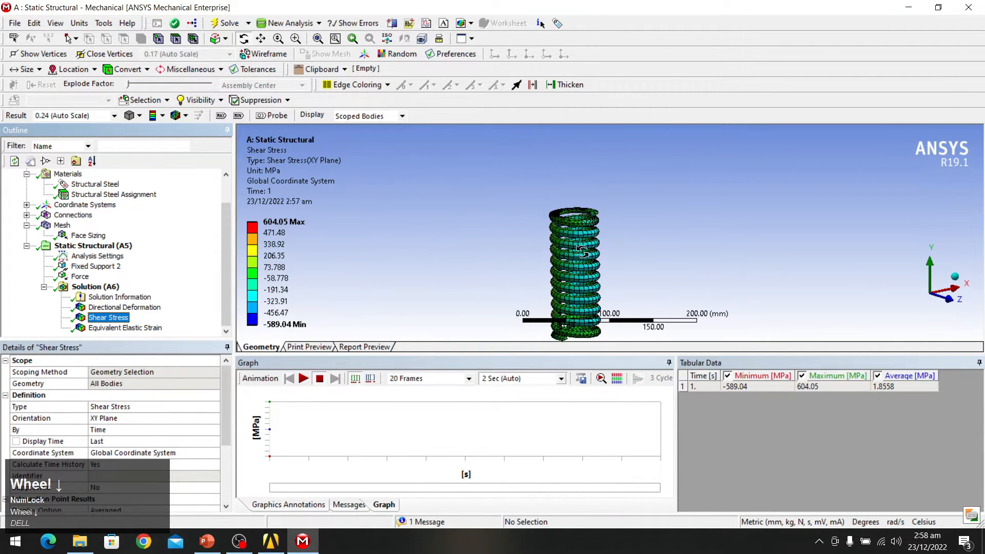
{"action": "scroll", "coordinate": [582, 252], "scroll_direction": "up", "scroll_amount": 3}
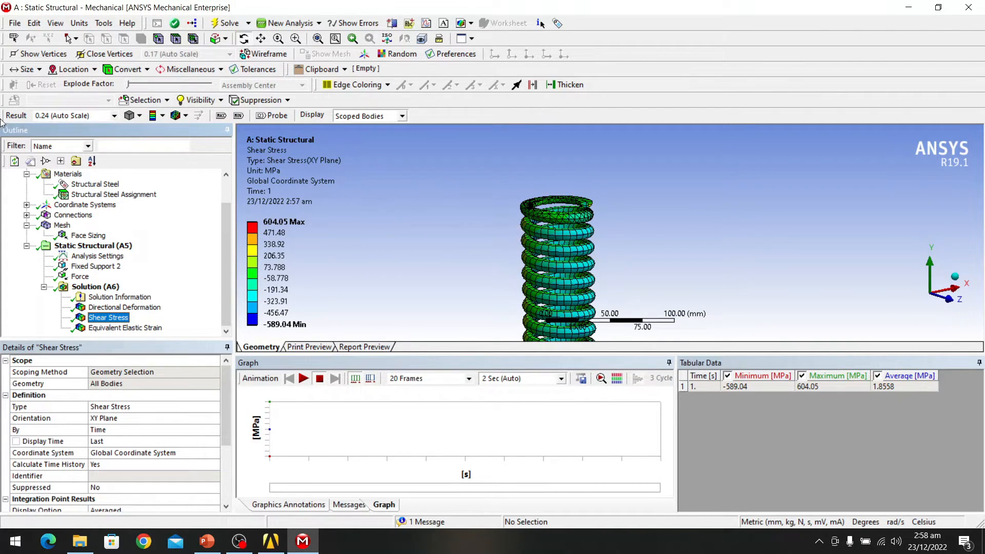
{"action": "left_click", "coordinate": [115, 117]}
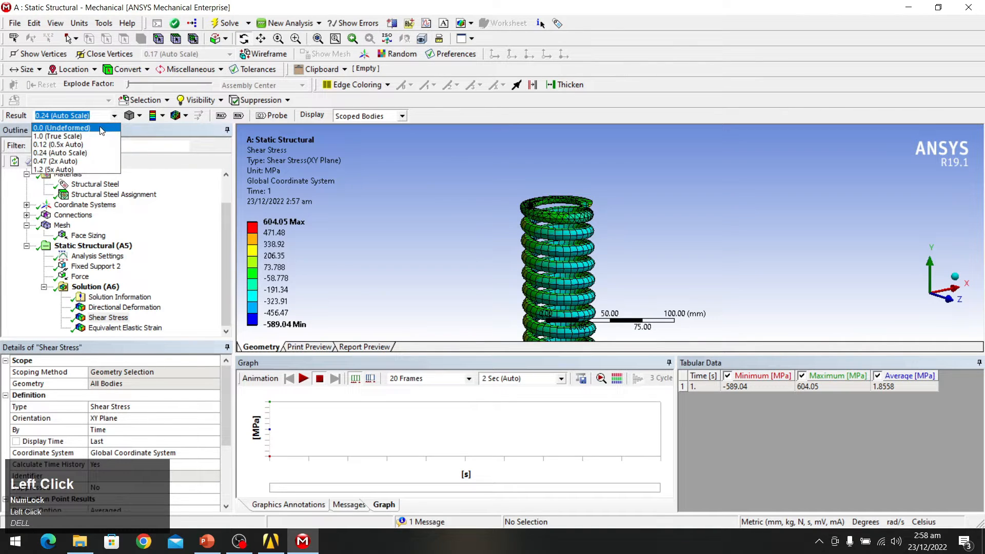
{"action": "left_click", "coordinate": [100, 127]}
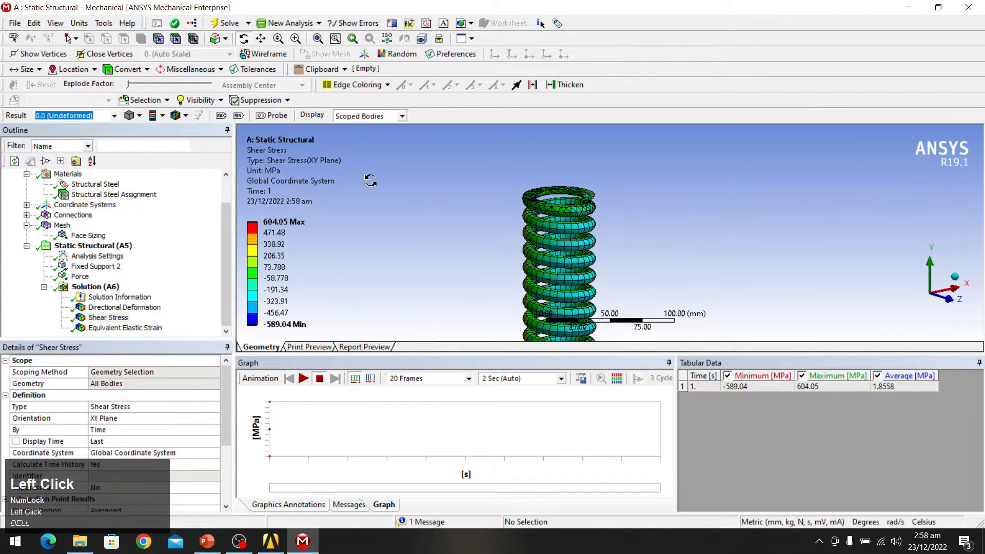
{"action": "scroll", "coordinate": [636, 226], "scroll_direction": "down", "scroll_amount": 3}
{"action": "scroll", "coordinate": [636, 226], "scroll_direction": "down", "scroll_amount": 5}
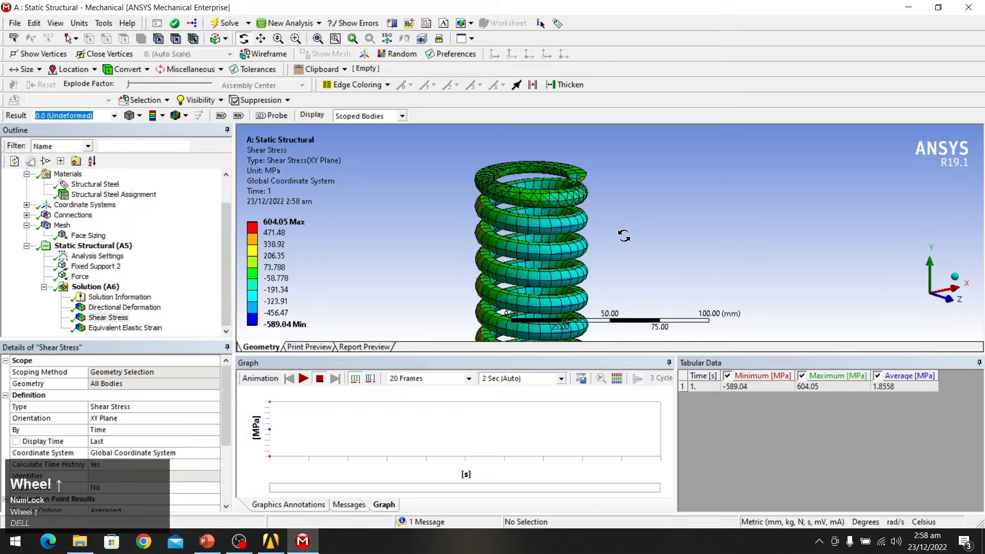
{"action": "middle_click_drag", "start_coordinate": [568, 212], "coordinate": [588, 204]}
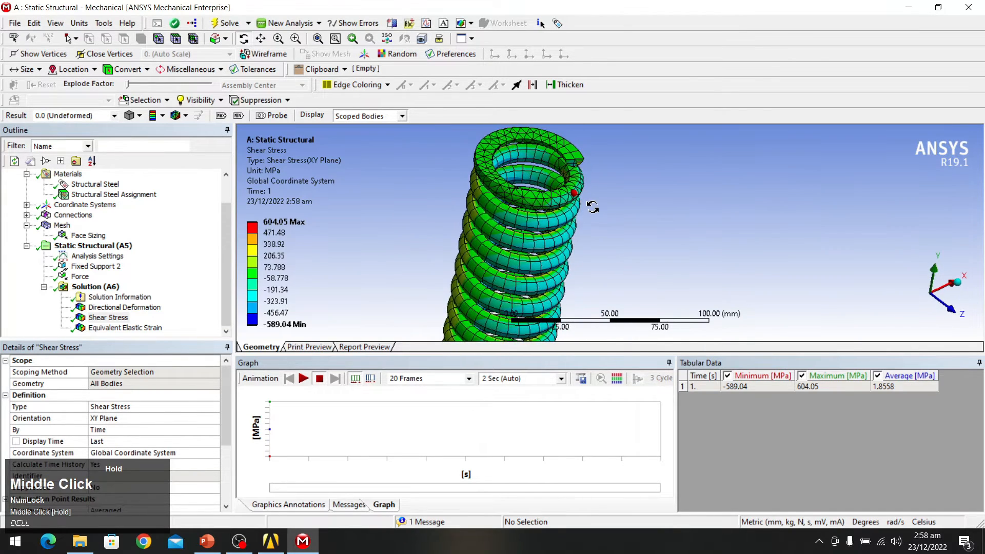
{"action": "scroll", "coordinate": [588, 204], "scroll_direction": "up", "scroll_amount": 1}
{"action": "left_click", "coordinate": [304, 379]}
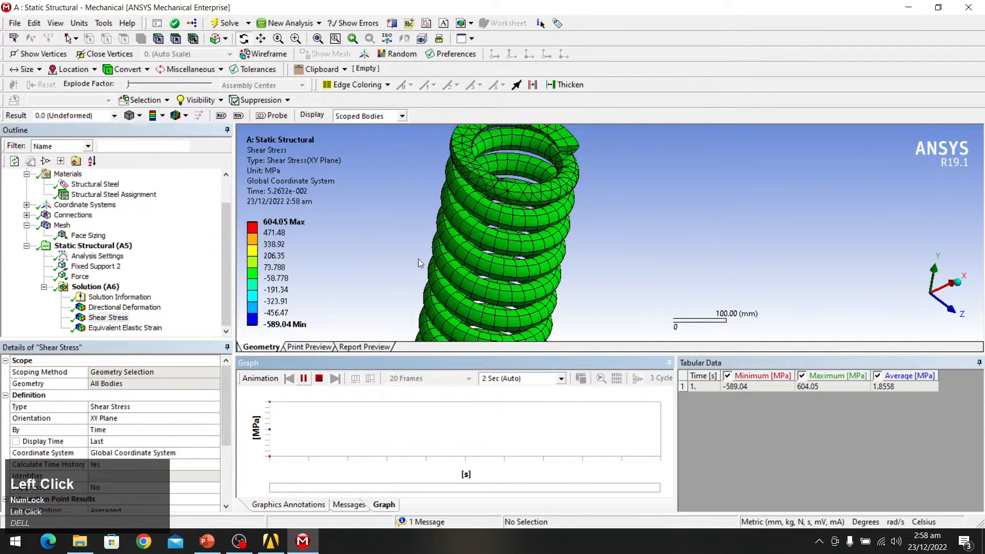
{"action": "middle_click_drag", "start_coordinate": [585, 200], "coordinate": [537, 220]}
{"action": "scroll", "coordinate": [572, 216], "scroll_direction": "up", "scroll_amount": 1}
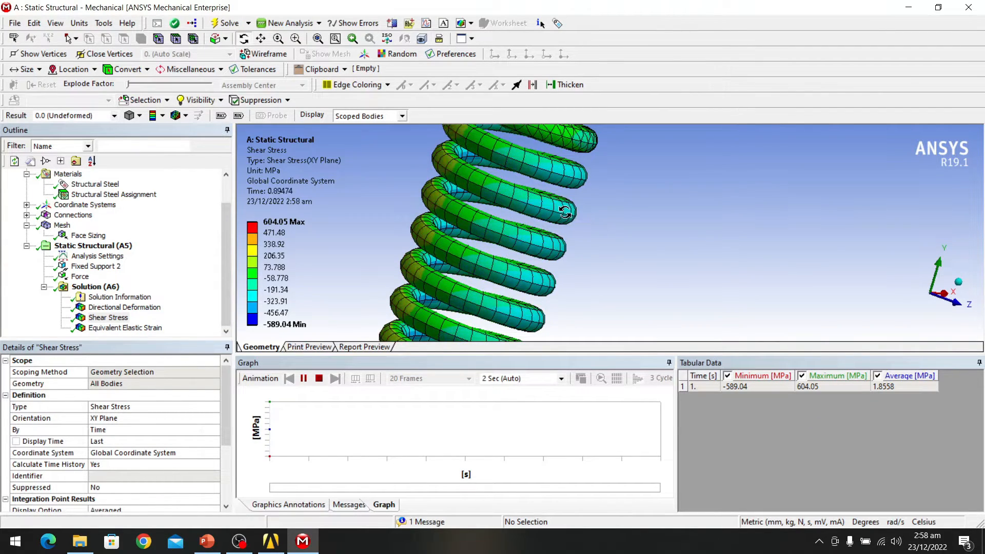
{"action": "middle_click_drag", "start_coordinate": [595, 210], "coordinate": [509, 338]}
{"action": "scroll", "coordinate": [509, 339], "scroll_direction": "up", "scroll_amount": 1}
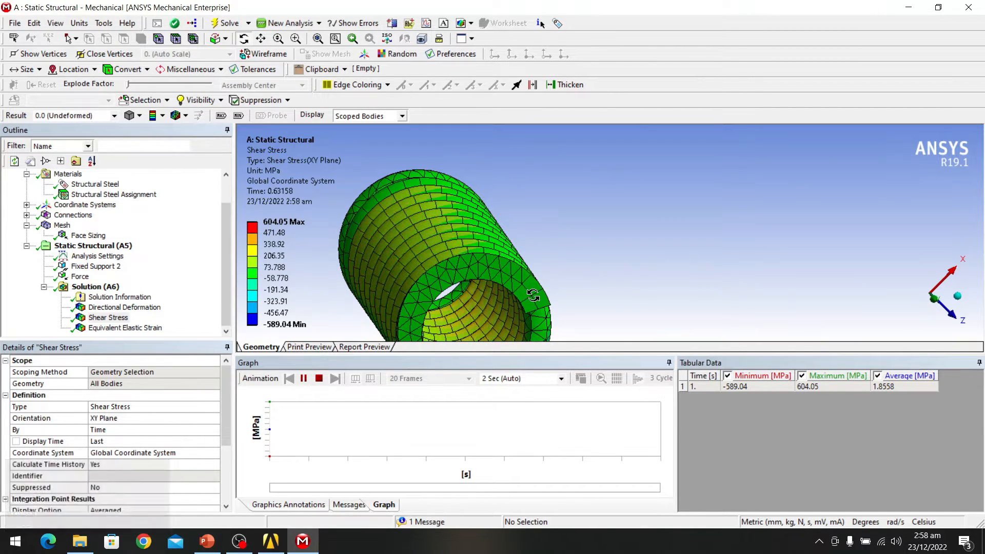
{"action": "middle_click_drag", "start_coordinate": [526, 303], "coordinate": [539, 295]}
{"action": "scroll", "coordinate": [426, 314], "scroll_direction": "up", "scroll_amount": 2}
{"action": "scroll", "coordinate": [421, 315], "scroll_direction": "down", "scroll_amount": 5}
{"action": "scroll", "coordinate": [551, 299], "scroll_direction": "down", "scroll_amount": 4}
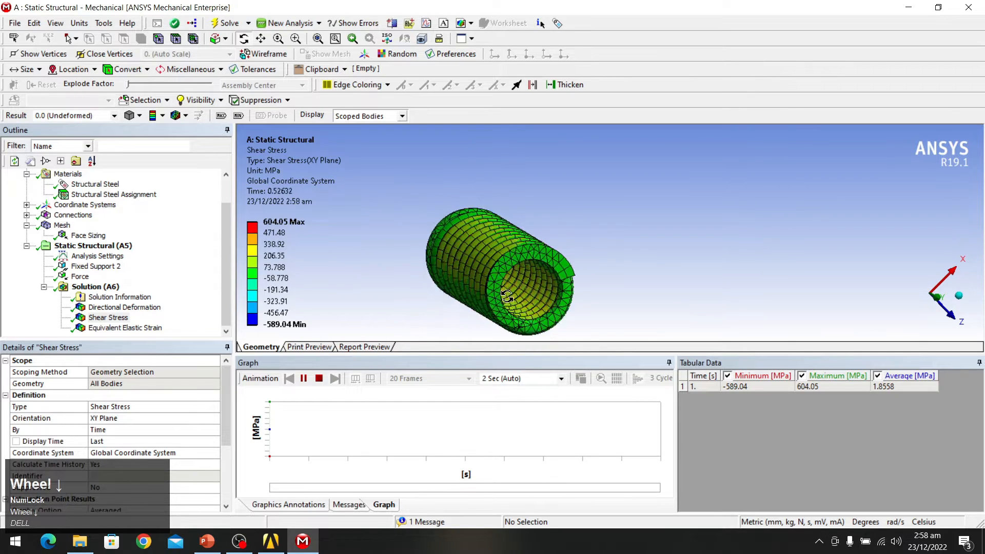
{"action": "scroll", "coordinate": [551, 300], "scroll_direction": "up", "scroll_amount": 4}
{"action": "scroll", "coordinate": [551, 300], "scroll_direction": "up", "scroll_amount": 1}
{"action": "middle_click_drag", "start_coordinate": [550, 300], "coordinate": [576, 299]}
{"action": "scroll", "coordinate": [480, 314], "scroll_direction": "up", "scroll_amount": 3}
{"action": "scroll", "coordinate": [482, 313], "scroll_direction": "down", "scroll_amount": 5}
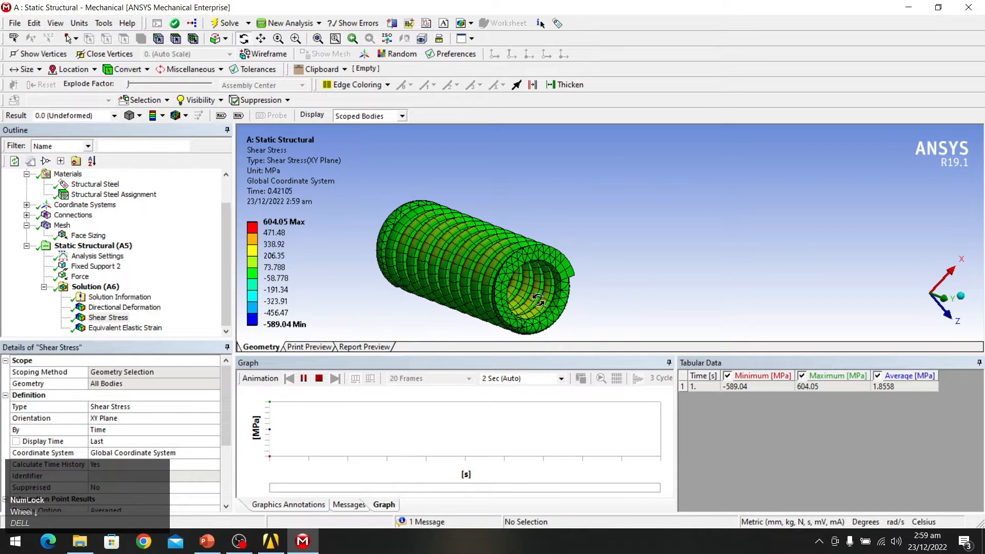
{"action": "middle_click_drag", "start_coordinate": [507, 257], "coordinate": [497, 235]}
{"action": "scroll", "coordinate": [498, 235], "scroll_direction": "up", "scroll_amount": 2}
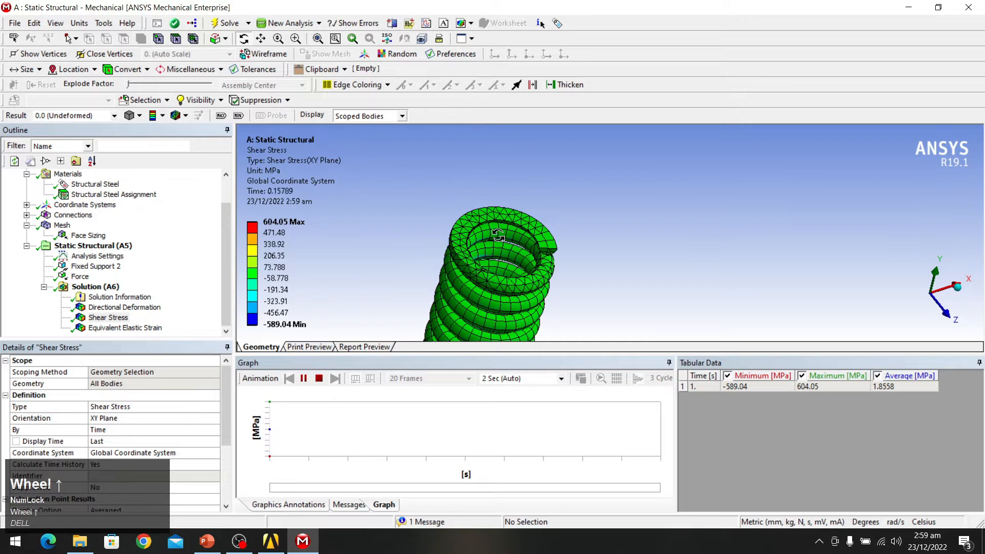
{"action": "scroll", "coordinate": [497, 235], "scroll_direction": "down", "scroll_amount": 2}
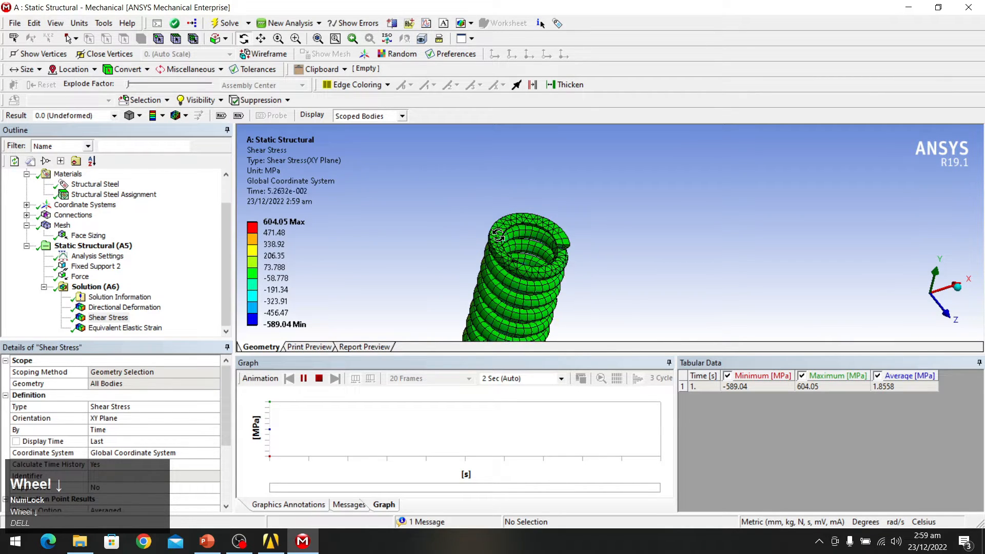
{"action": "scroll", "coordinate": [497, 235], "scroll_direction": "down", "scroll_amount": 2}
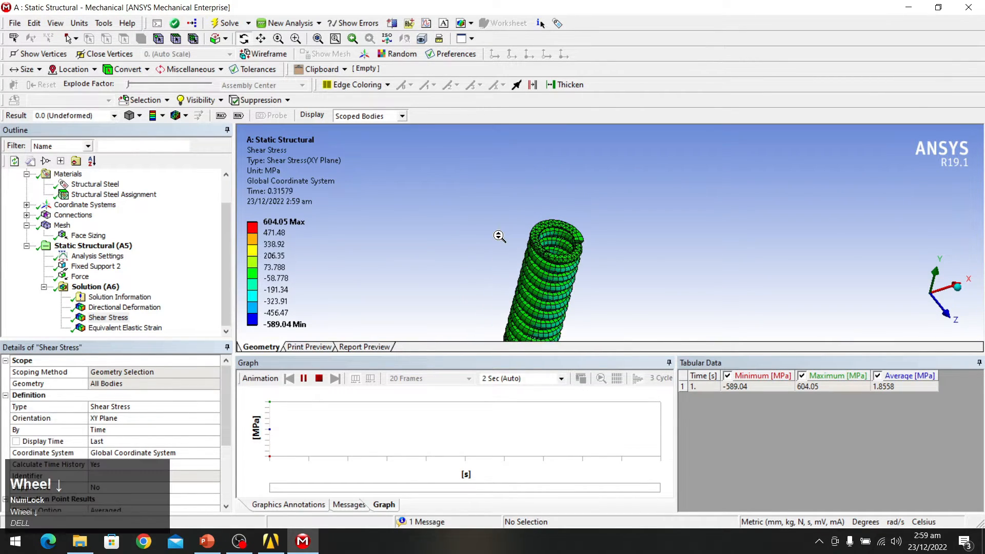
Step: Pause the shear stress animation and orbit to look end-on down the spring axis
{"action": "left_click", "coordinate": [303, 378]}
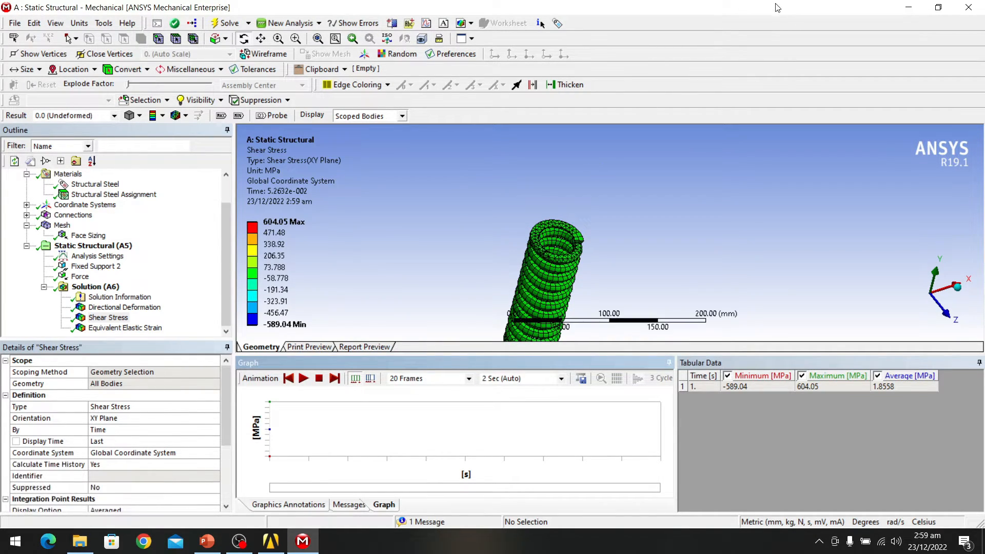
{"action": "middle_click_drag", "start_coordinate": [624, 199], "coordinate": [595, 233]}
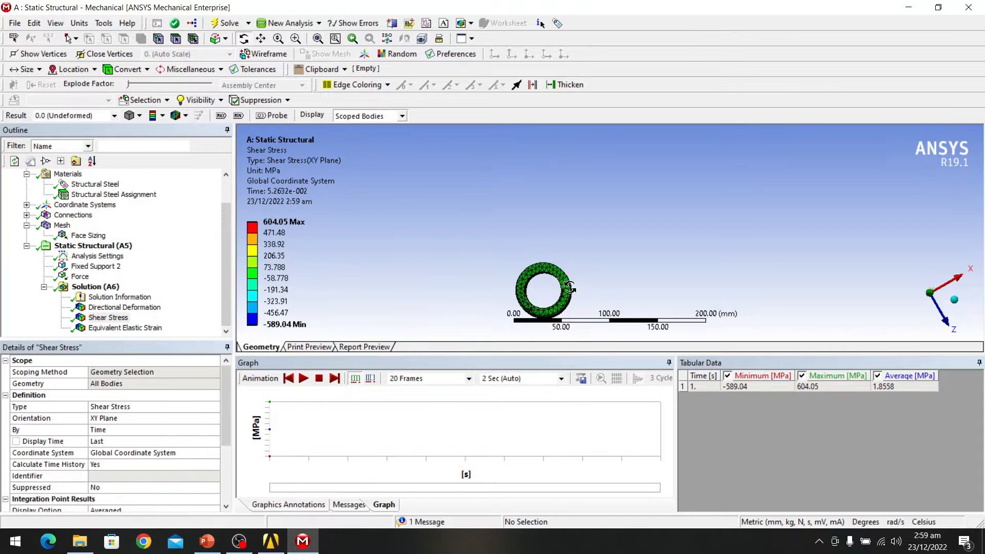
{"action": "scroll", "coordinate": [563, 279], "scroll_direction": "up", "scroll_amount": 3}
{"action": "scroll", "coordinate": [563, 278], "scroll_direction": "up", "scroll_amount": 3}
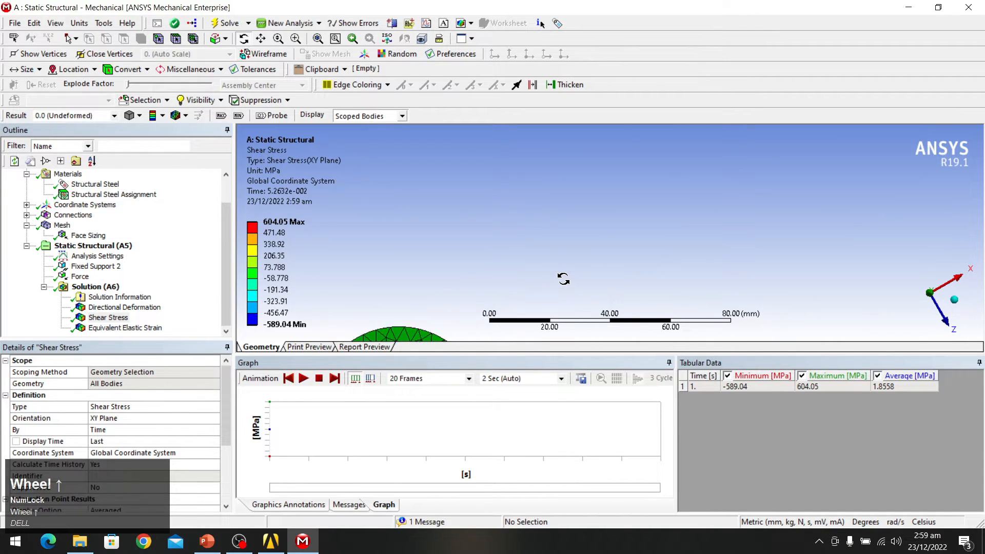
{"action": "scroll", "coordinate": [363, 204], "scroll_direction": "down", "scroll_amount": 2}
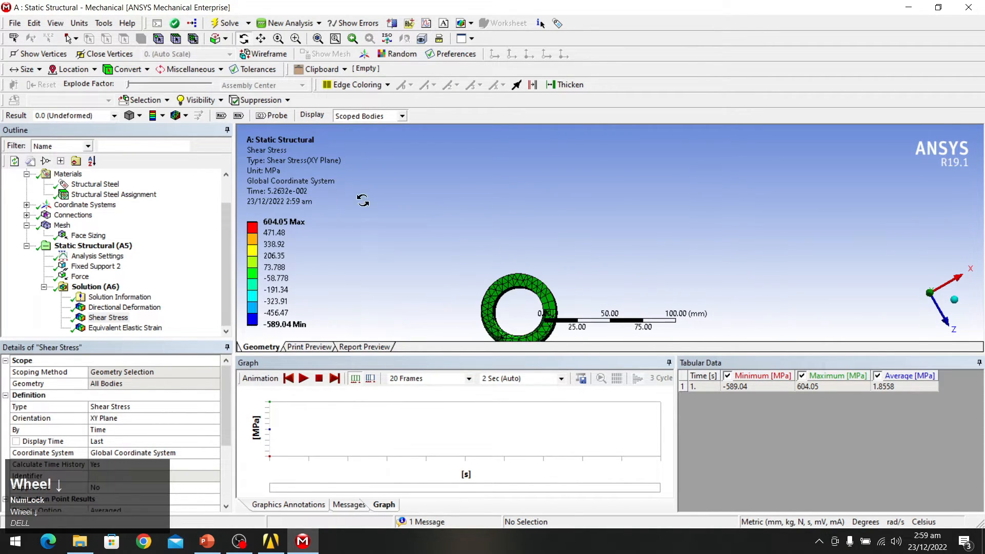
Step: Show Contour Bands with No WireFrame, turn the ring face-on, and replay the animation
{"action": "left_click", "coordinate": [168, 118]}
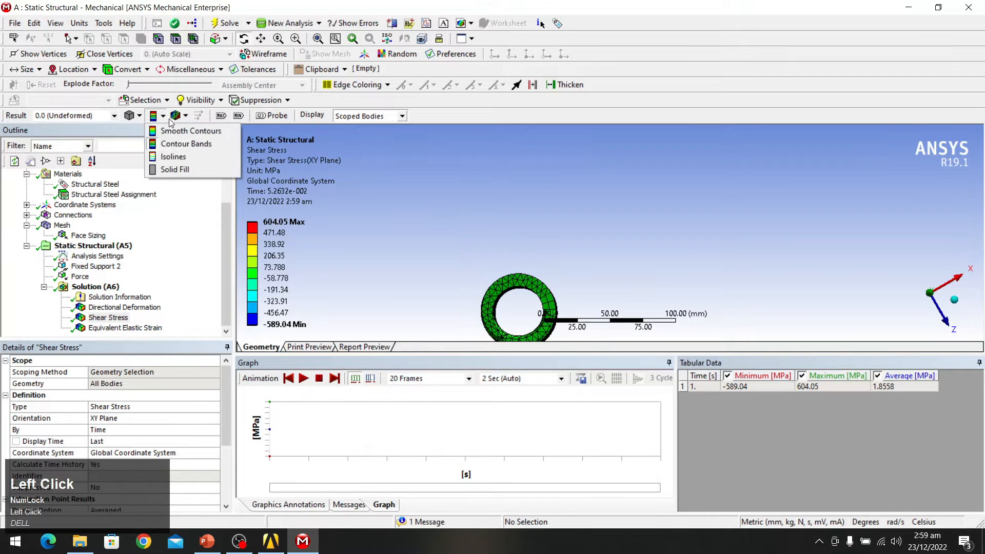
{"action": "left_click", "coordinate": [185, 143]}
{"action": "left_click", "coordinate": [178, 116]}
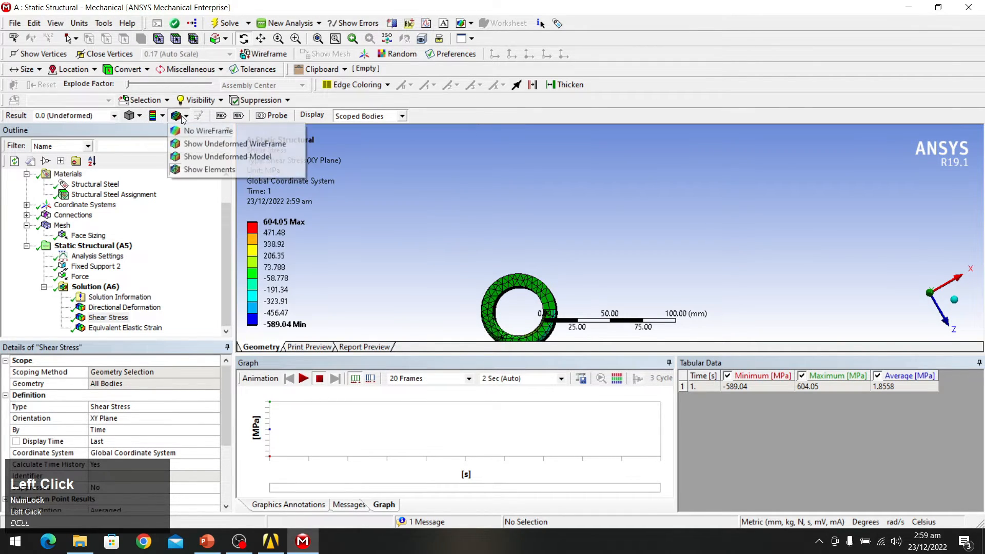
{"action": "left_click", "coordinate": [194, 131]}
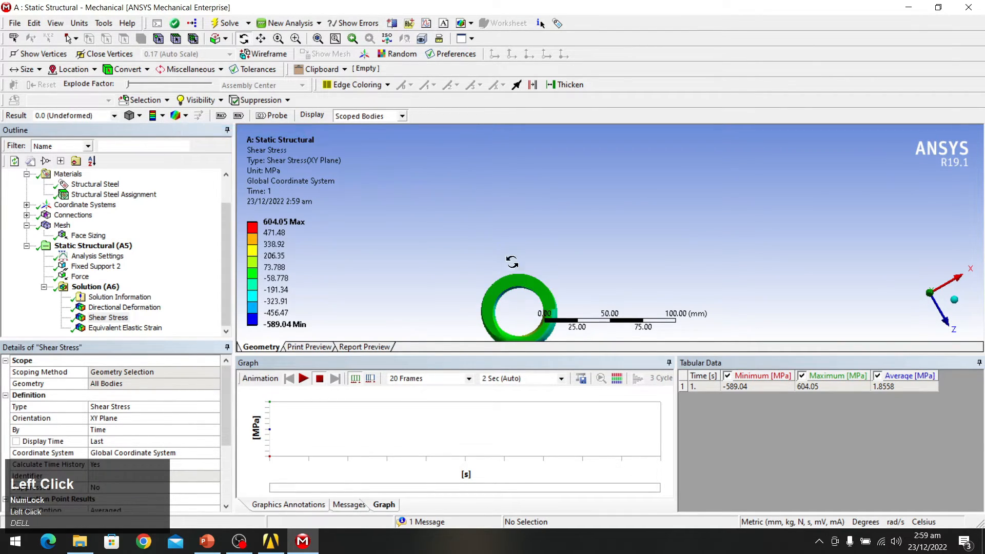
{"action": "scroll", "coordinate": [517, 294], "scroll_direction": "up", "scroll_amount": 2}
{"action": "middle_click_drag", "start_coordinate": [518, 294], "coordinate": [500, 216]}
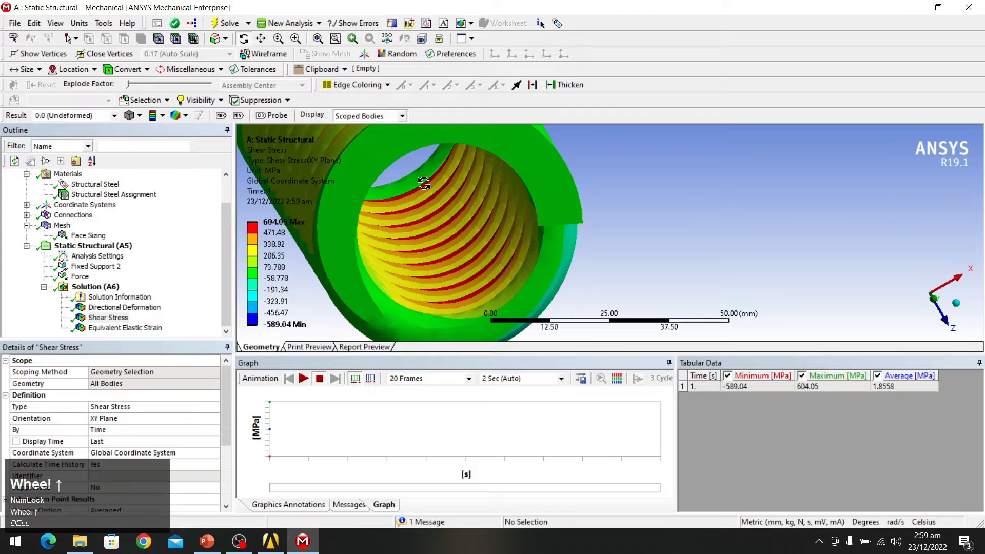
{"action": "left_click", "coordinate": [304, 378]}
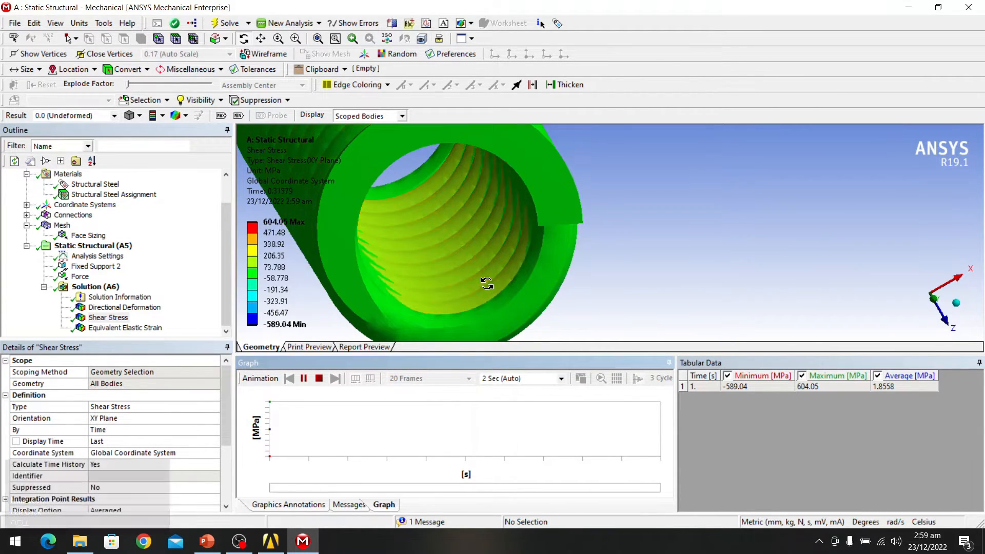
{"action": "middle_click_drag", "start_coordinate": [486, 256], "coordinate": [467, 215]}
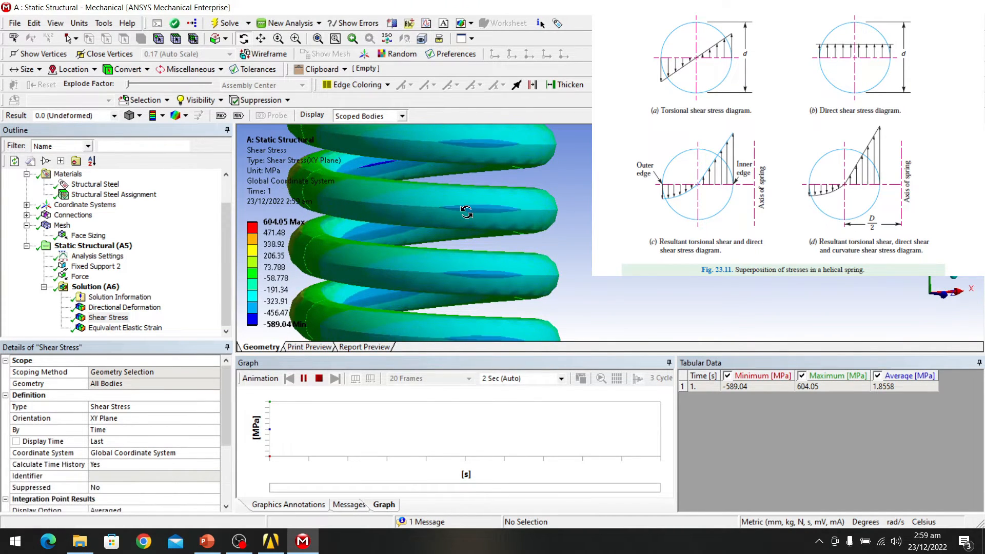
{"action": "middle_click_drag", "start_coordinate": [467, 212], "coordinate": [498, 256]}
{"action": "scroll", "coordinate": [524, 177], "scroll_direction": "down", "scroll_amount": 5}
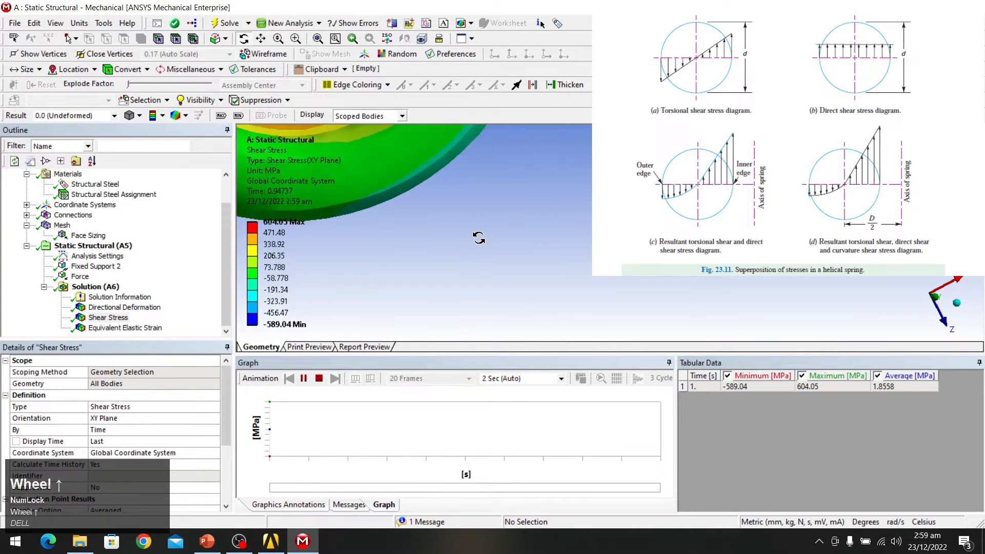
{"action": "scroll", "coordinate": [570, 177], "scroll_direction": "up", "scroll_amount": 2}
{"action": "middle_click_drag", "start_coordinate": [575, 178], "coordinate": [559, 135]}
{"action": "scroll", "coordinate": [558, 132], "scroll_direction": "up", "scroll_amount": 2}
{"action": "scroll", "coordinate": [556, 128], "scroll_direction": "up", "scroll_amount": 2}
{"action": "scroll", "coordinate": [567, 165], "scroll_direction": "down", "scroll_amount": 6}
{"action": "scroll", "coordinate": [572, 170], "scroll_direction": "up", "scroll_amount": 2}
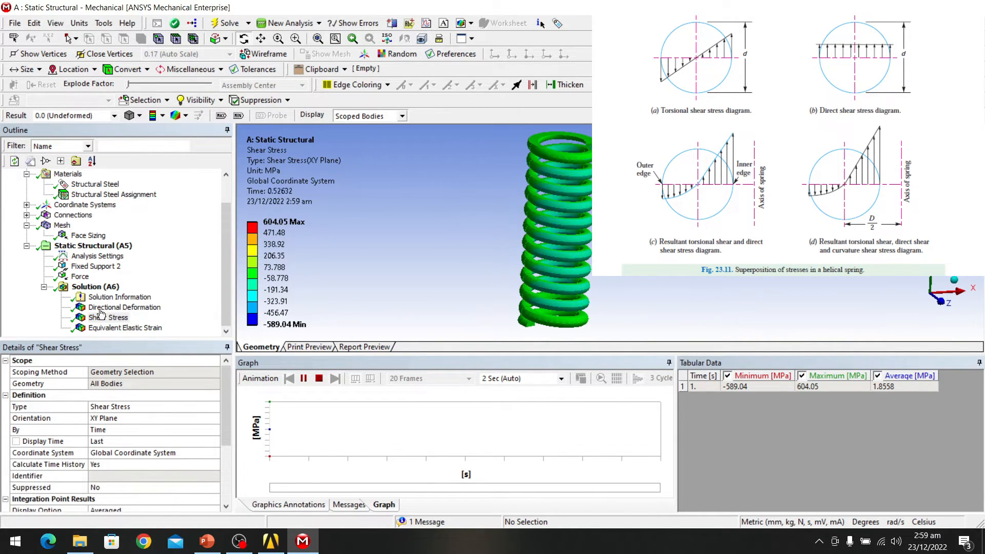
Step: Set the result scale to 1.0 (True Scale), replay the animation, then select Directional Deformation
{"action": "left_click", "coordinate": [114, 116]}
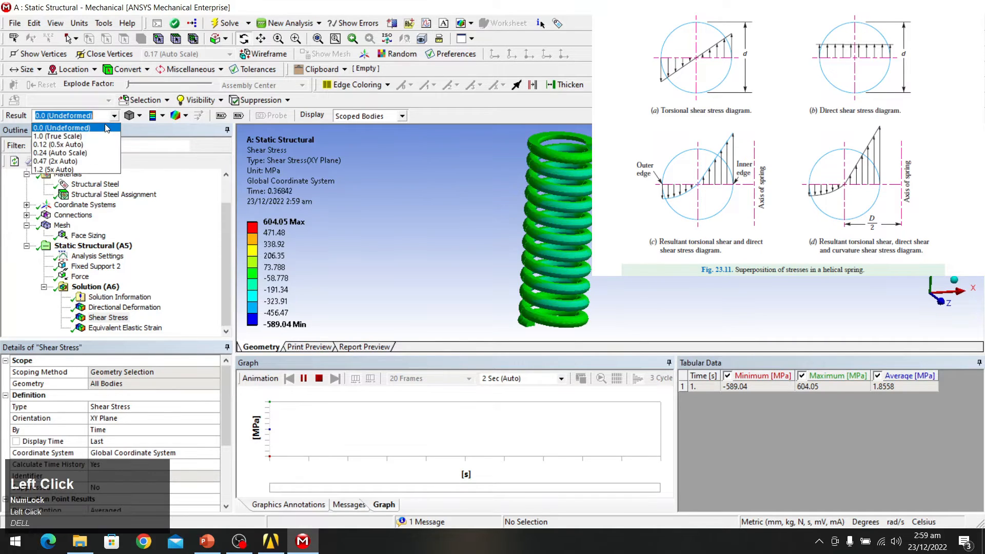
{"action": "left_click", "coordinate": [67, 133]}
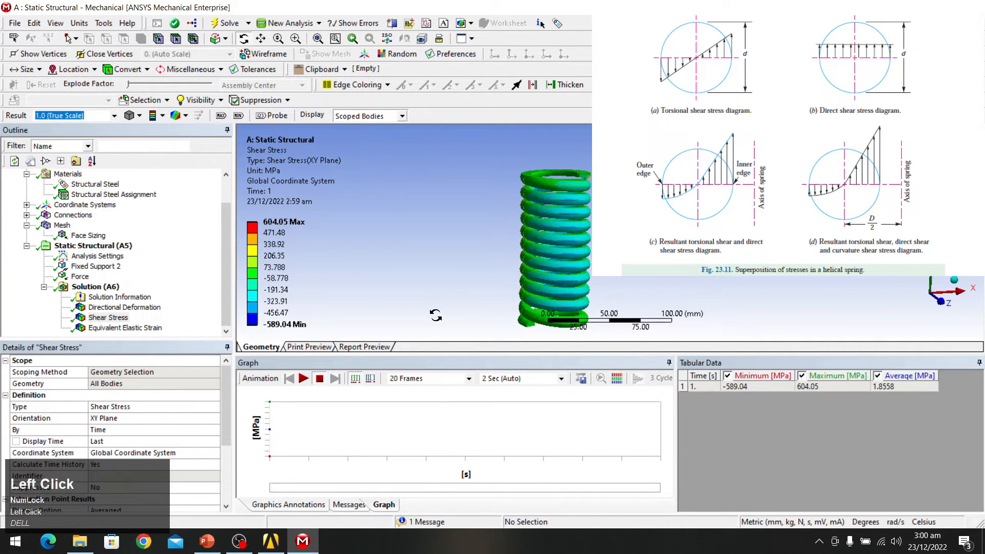
{"action": "left_click", "coordinate": [303, 378]}
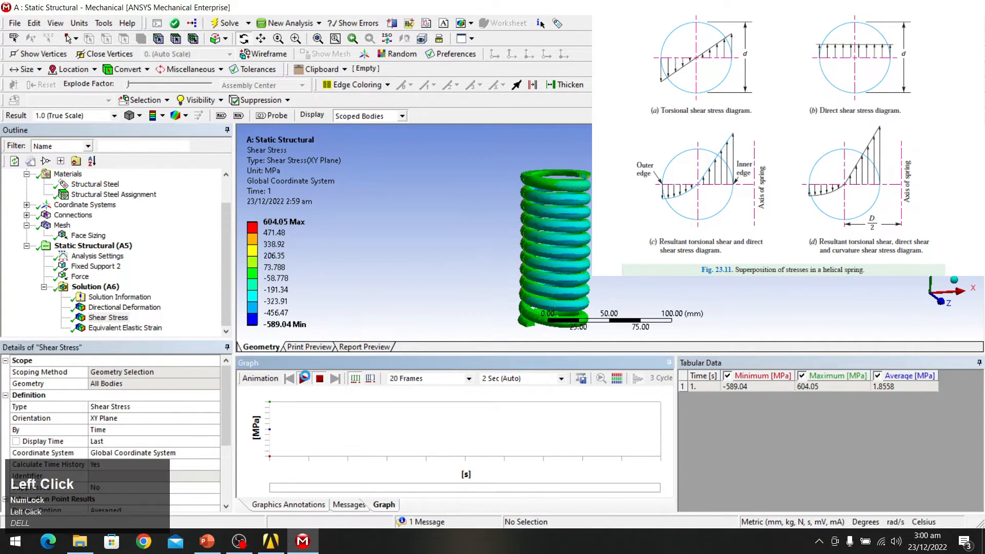
{"action": "scroll", "coordinate": [651, 185], "scroll_direction": "down", "scroll_amount": 2}
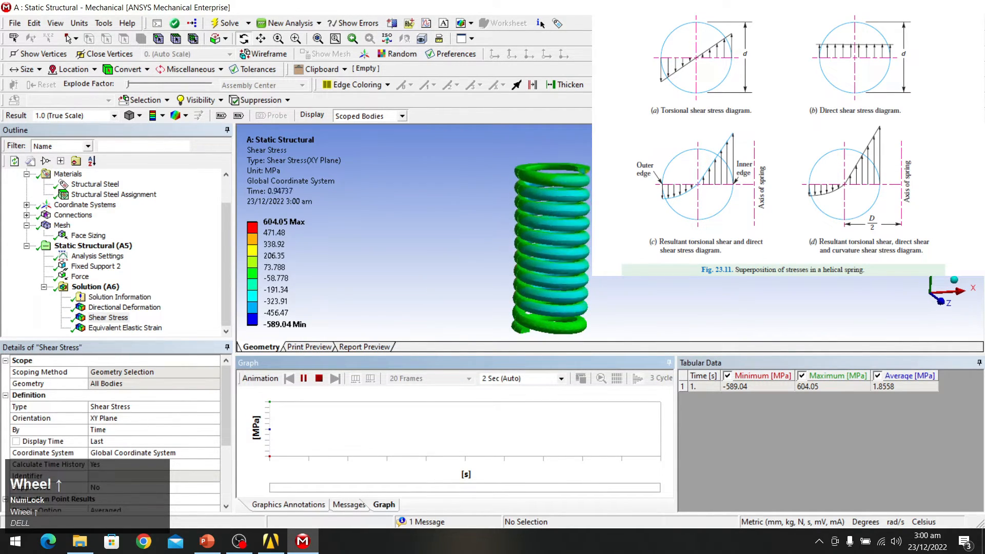
{"action": "middle_click_drag", "start_coordinate": [618, 247], "coordinate": [598, 228]}
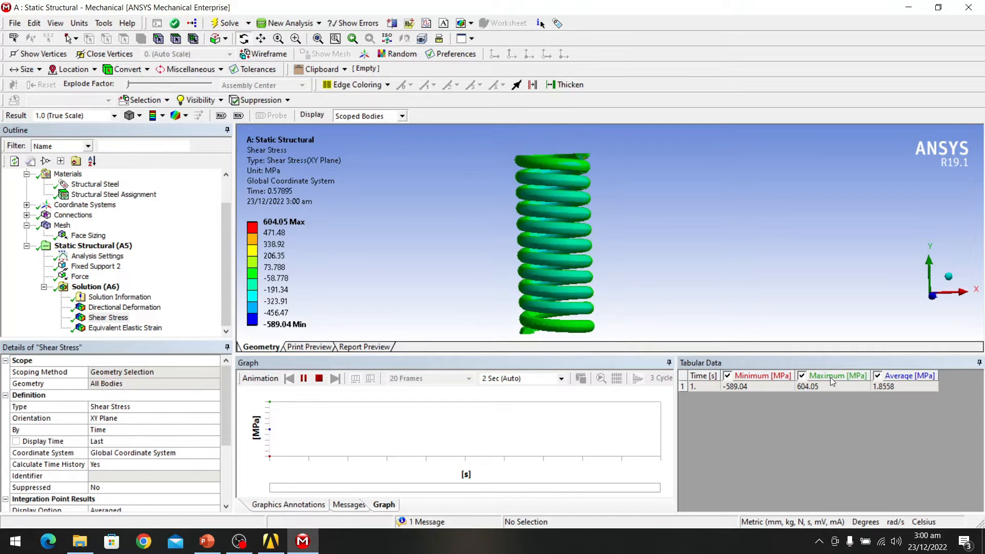
{"action": "left_click", "coordinate": [124, 307]}
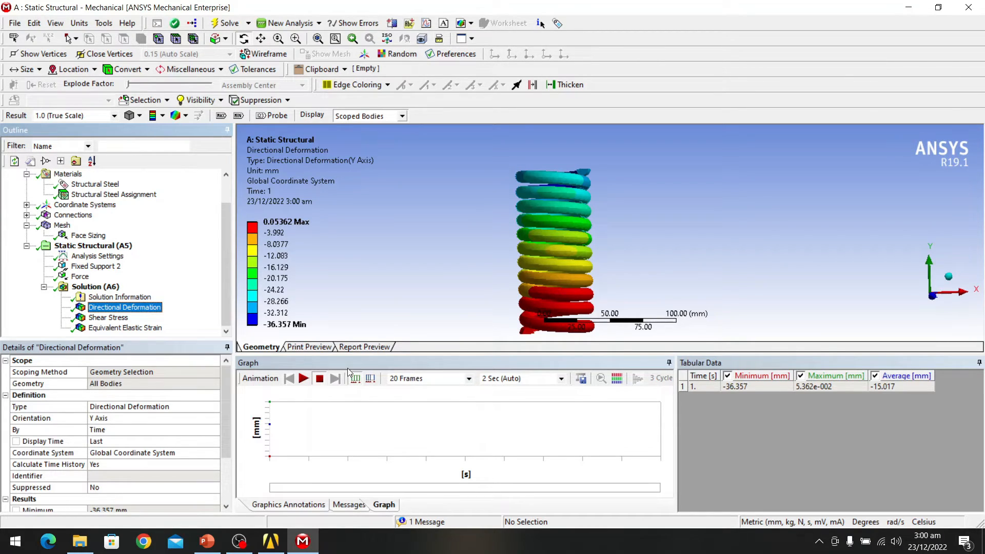
Step: Animate the Y-axis deformation (up to 36.357 mm), inspect the compressing spring, then return to Workbench
{"action": "left_click", "coordinate": [303, 379]}
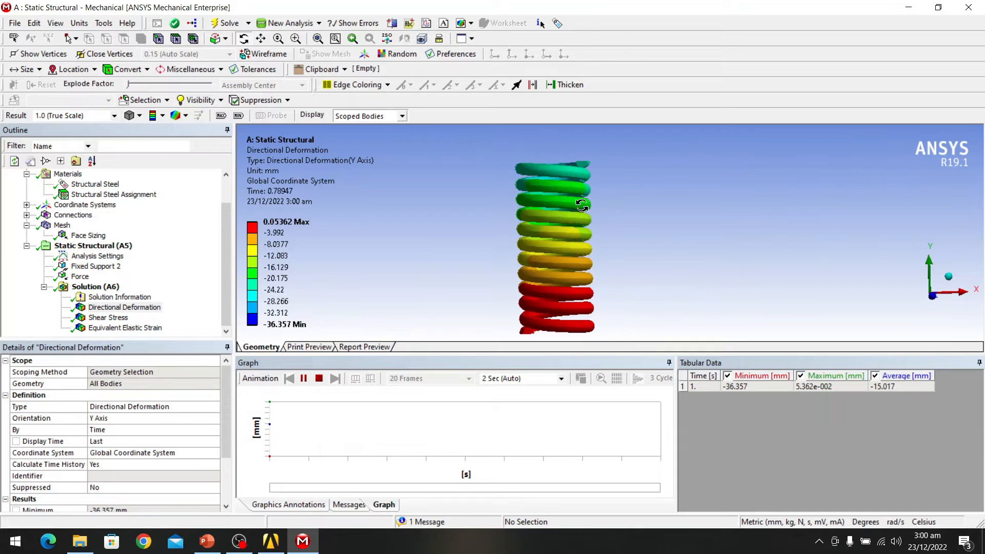
{"action": "scroll", "coordinate": [564, 180], "scroll_direction": "down", "scroll_amount": 2}
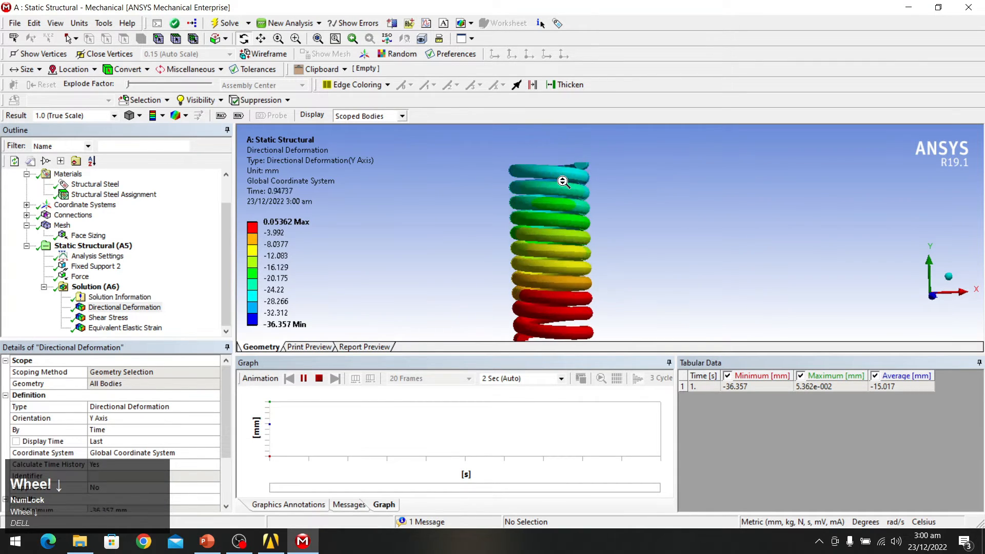
{"action": "scroll", "coordinate": [564, 183], "scroll_direction": "down", "scroll_amount": 2}
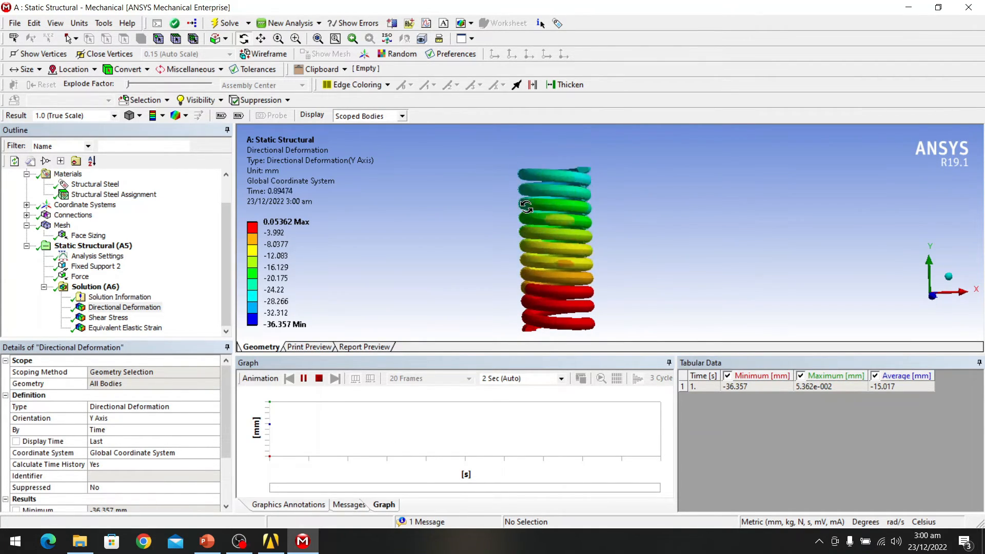
{"action": "middle_click_drag", "start_coordinate": [526, 206], "coordinate": [587, 186]}
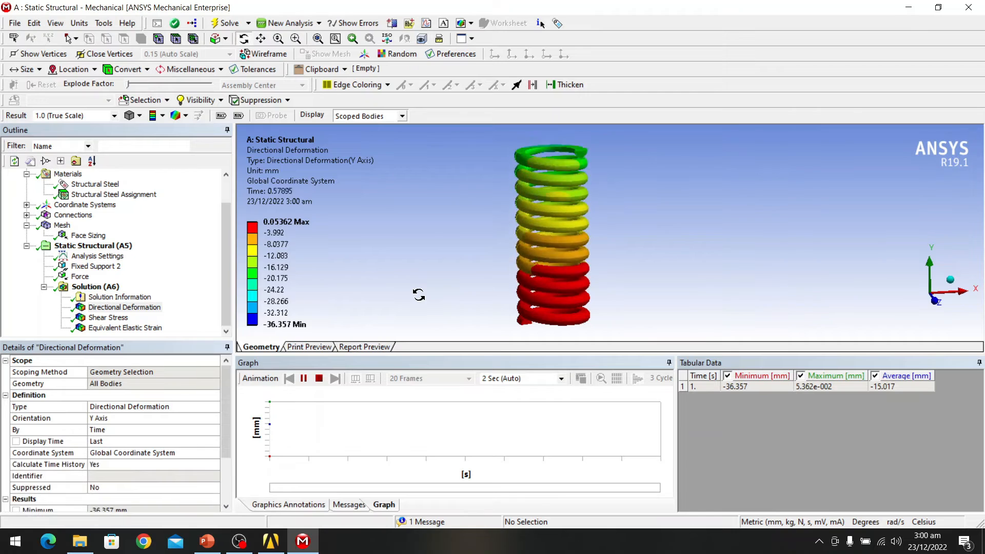
{"action": "scroll", "coordinate": [438, 292], "scroll_direction": "up", "scroll_amount": 1}
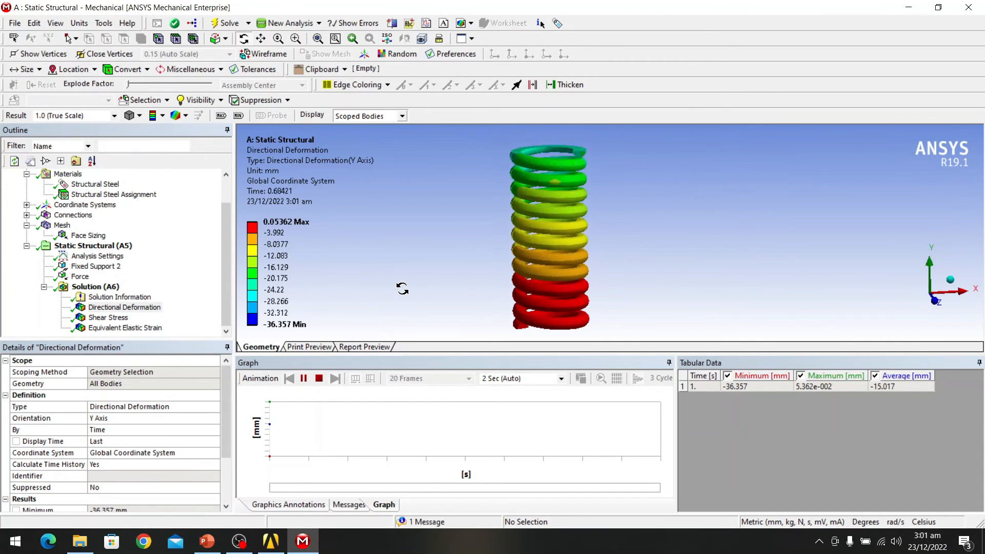
{"action": "scroll", "coordinate": [427, 287], "scroll_direction": "down", "scroll_amount": 1}
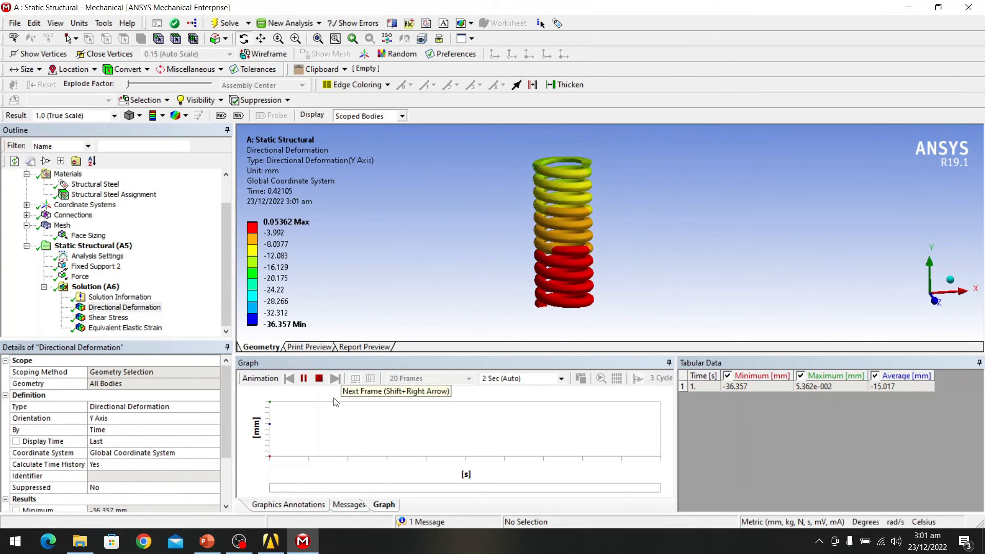
{"action": "mouse_move", "coordinate": [277, 543]}
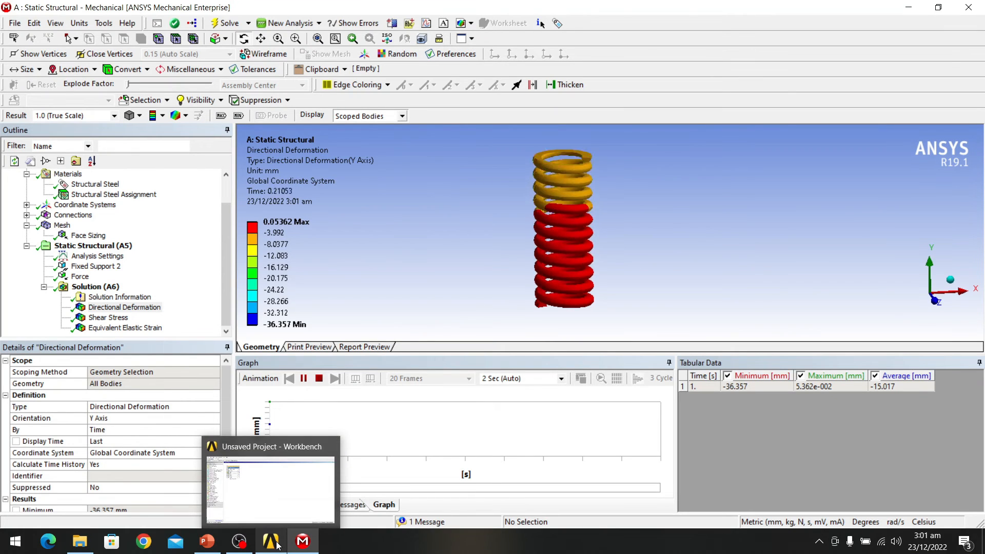
{"action": "left_click", "coordinate": [293, 519]}
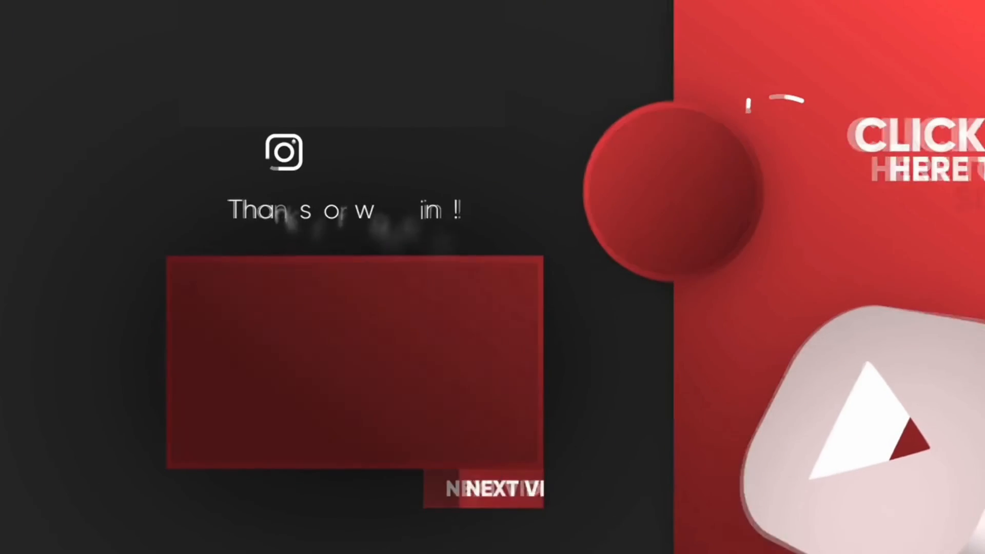